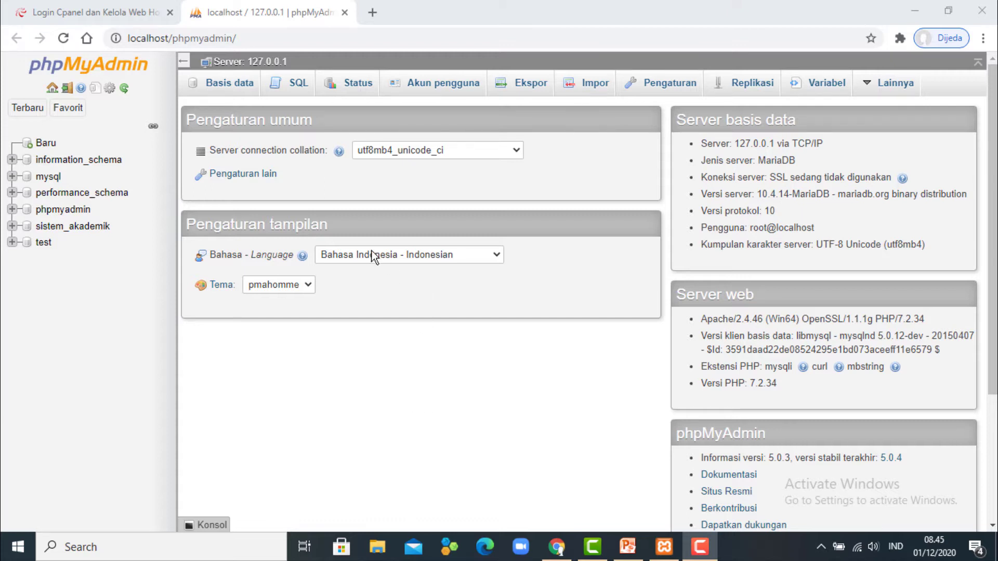
Close the localhost phpMyAdmin page and bring up the XAMPP Control Panel to check the Apache and MySQL modules.
click(119, 13)
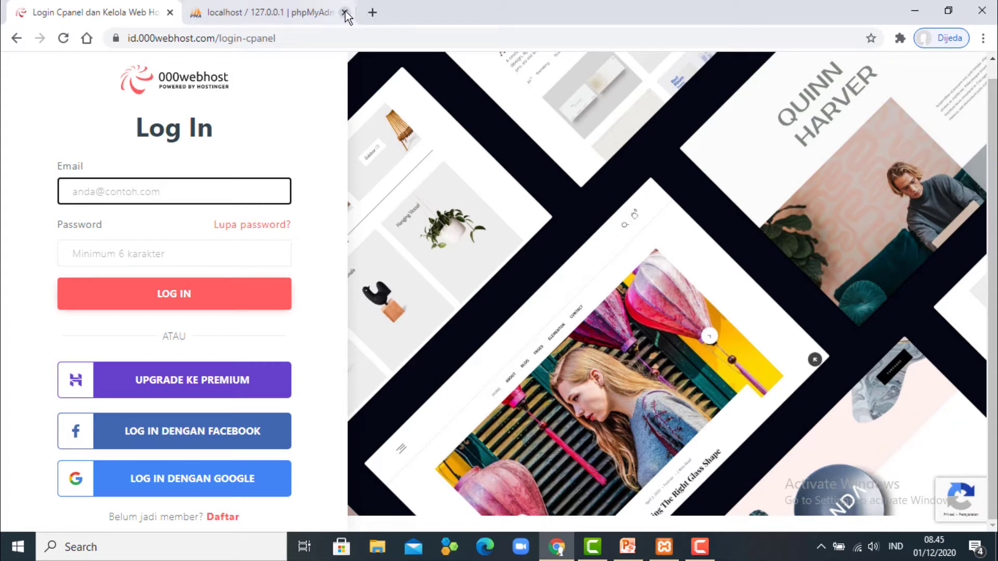
click(285, 14)
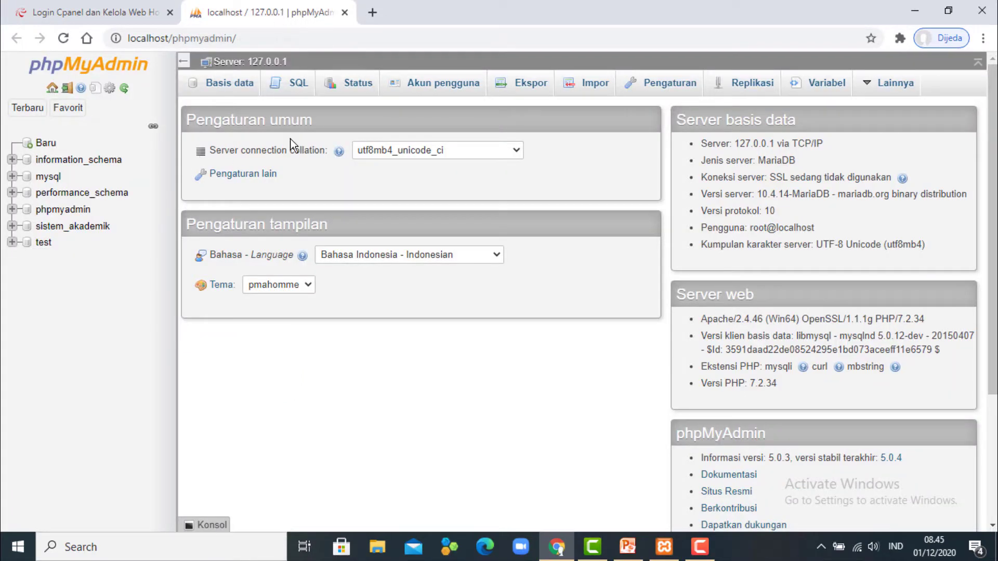
click(345, 13)
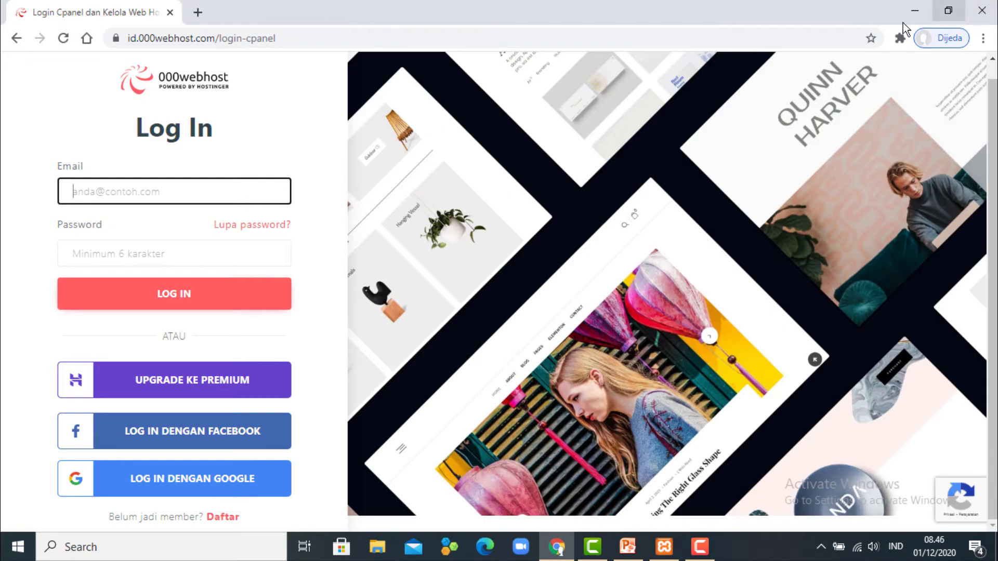
click(915, 11)
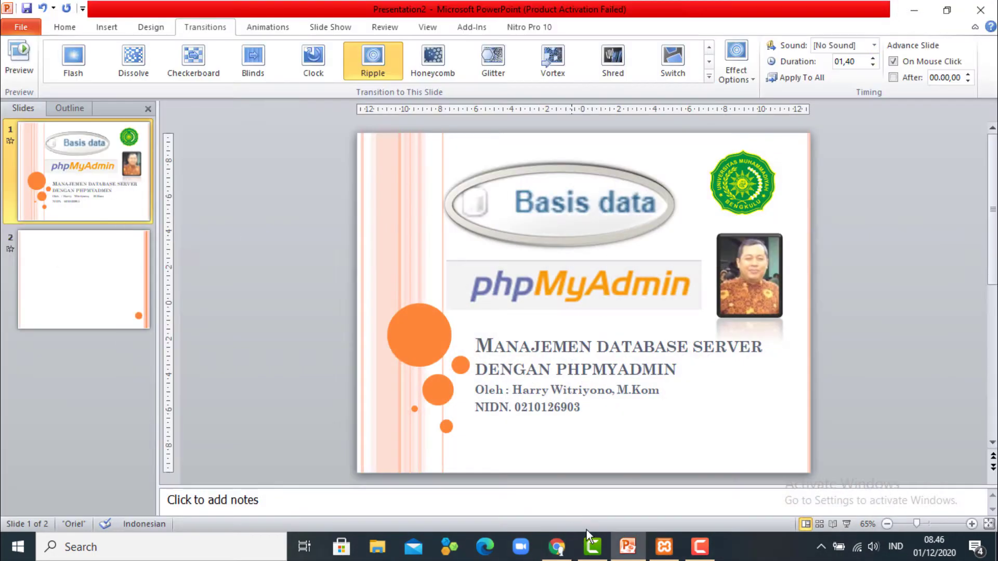
click(664, 552)
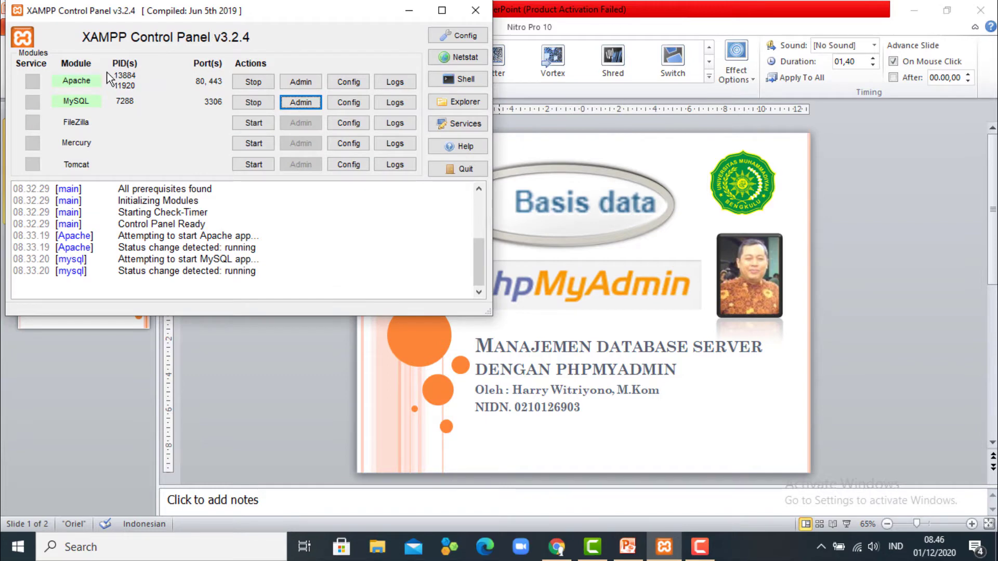
click(124, 542)
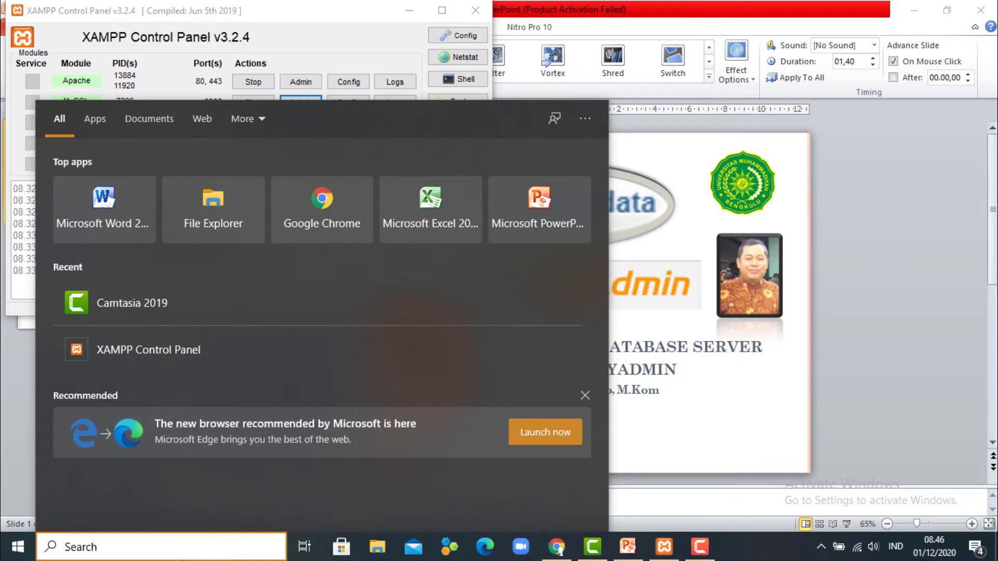
Show the local phpMyAdmin page and examine its localhost/phpmyadmin/ address.
click(349, 15)
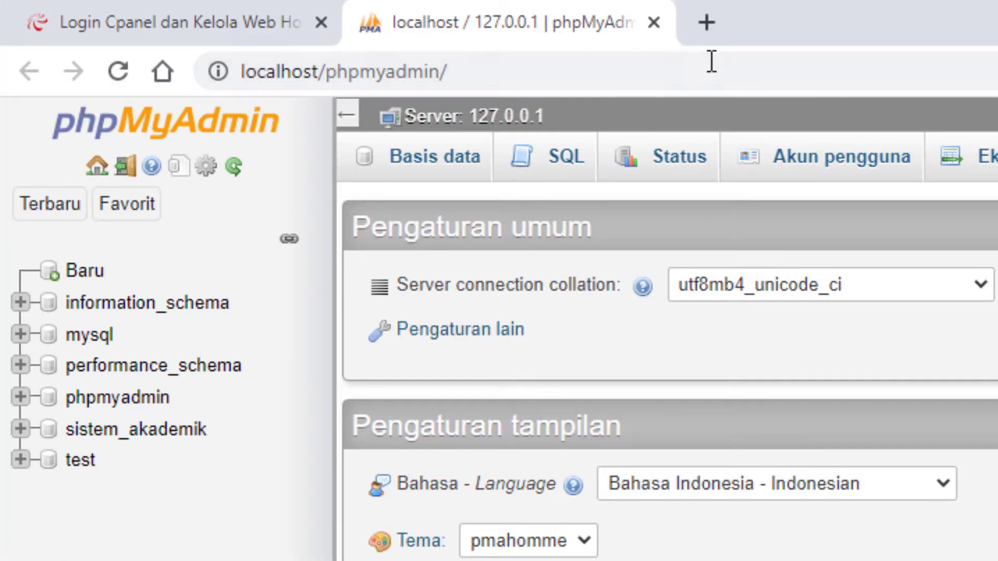
click(507, 78)
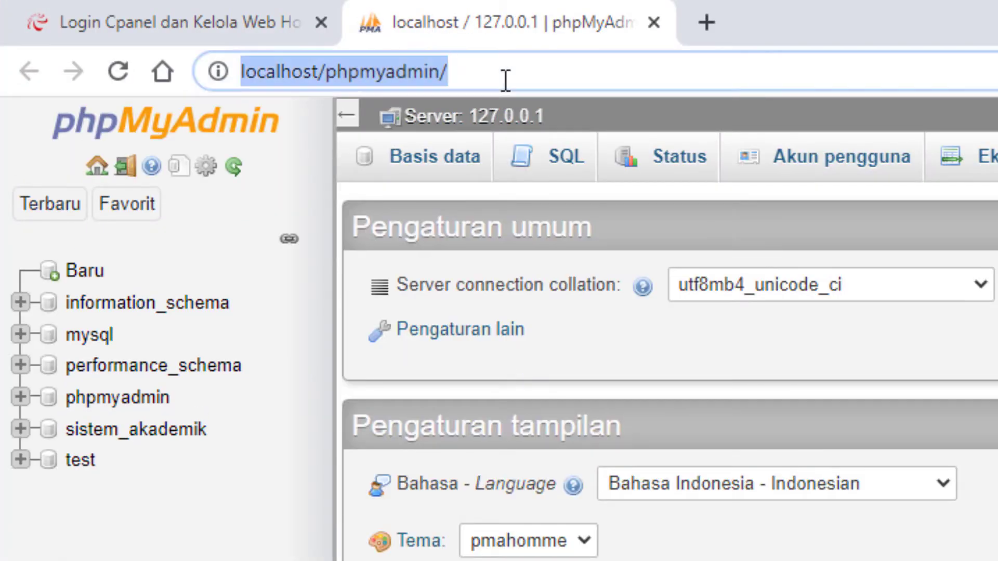
click(517, 66)
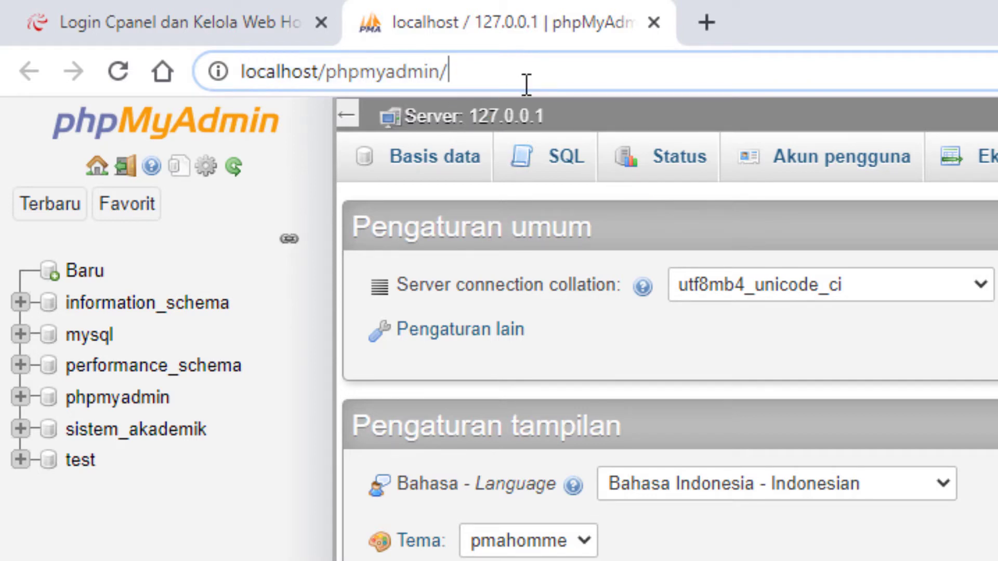
Reload the 000webhost login page and log in with the business Google account, entering the account password.
click(208, 27)
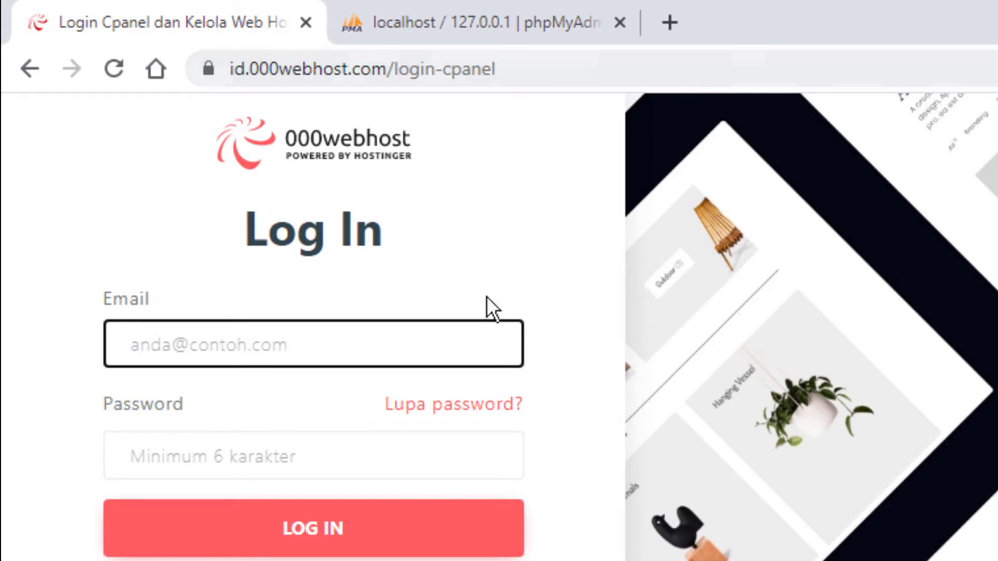
key(F5)
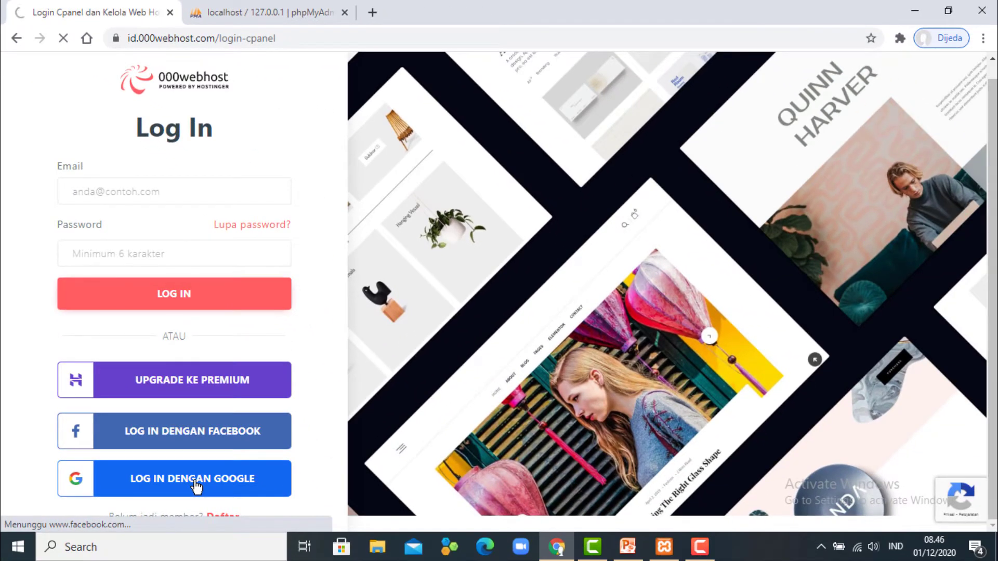
click(196, 483)
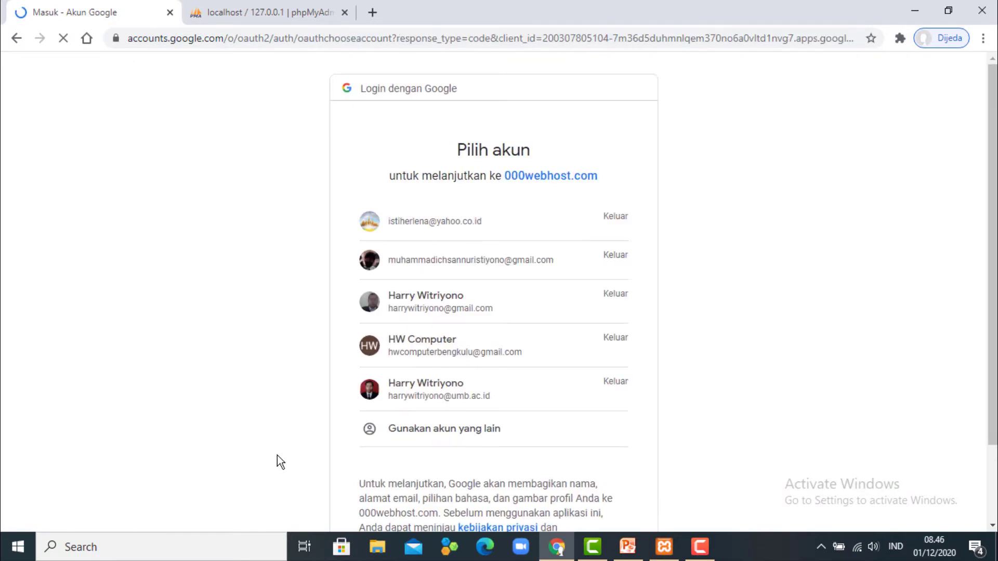
click(450, 354)
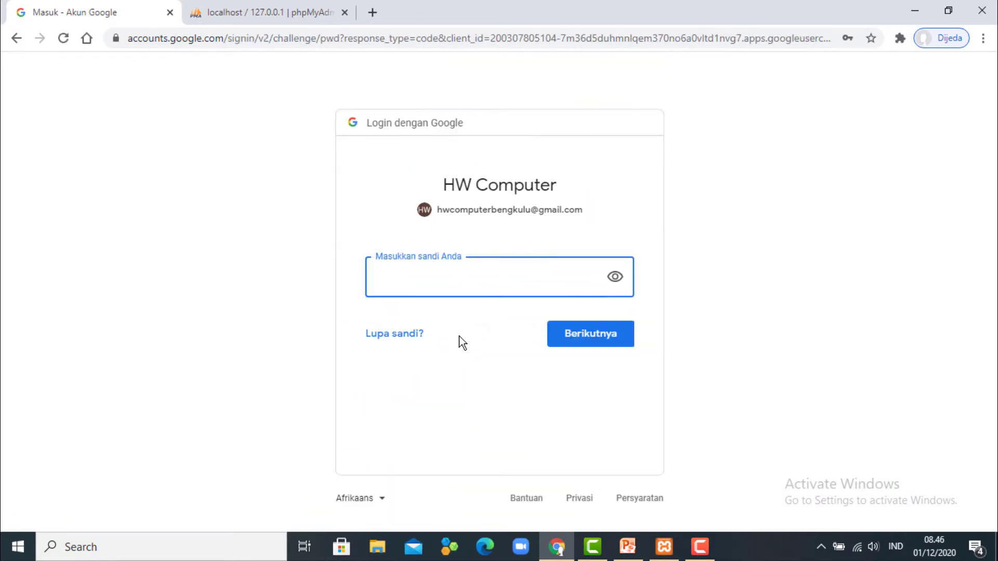
text(•••••••••••••••••••••••••••••)
click(578, 343)
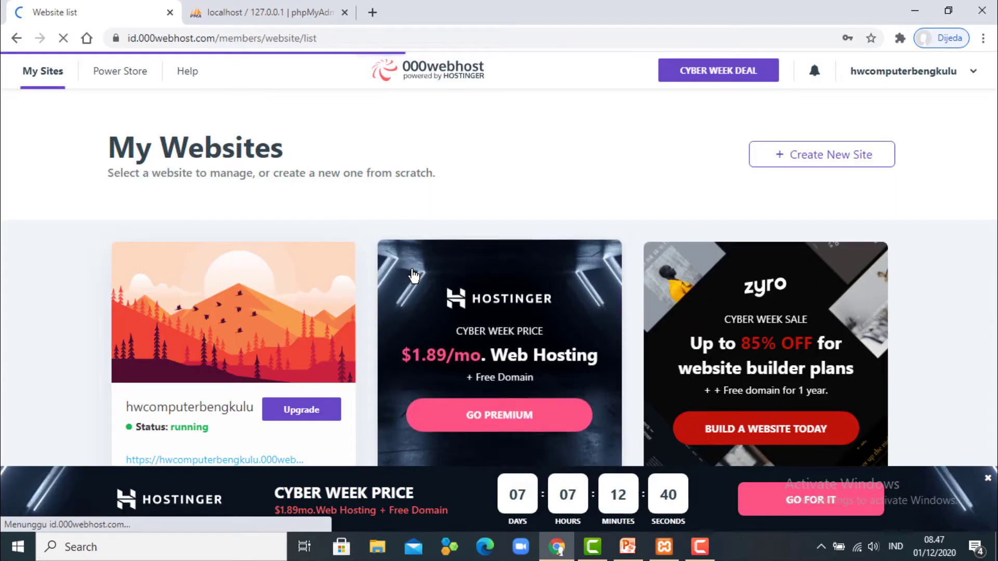
Open the Database Manager of the existing 000webhost website and launch phpMyAdmin for its tokoonline database.
mouse_move(229, 322)
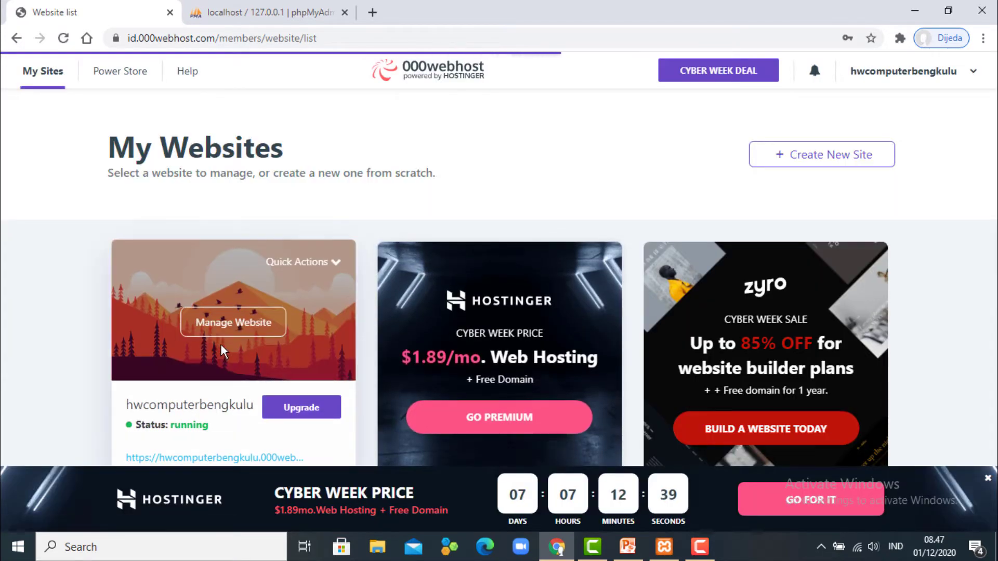
click(235, 324)
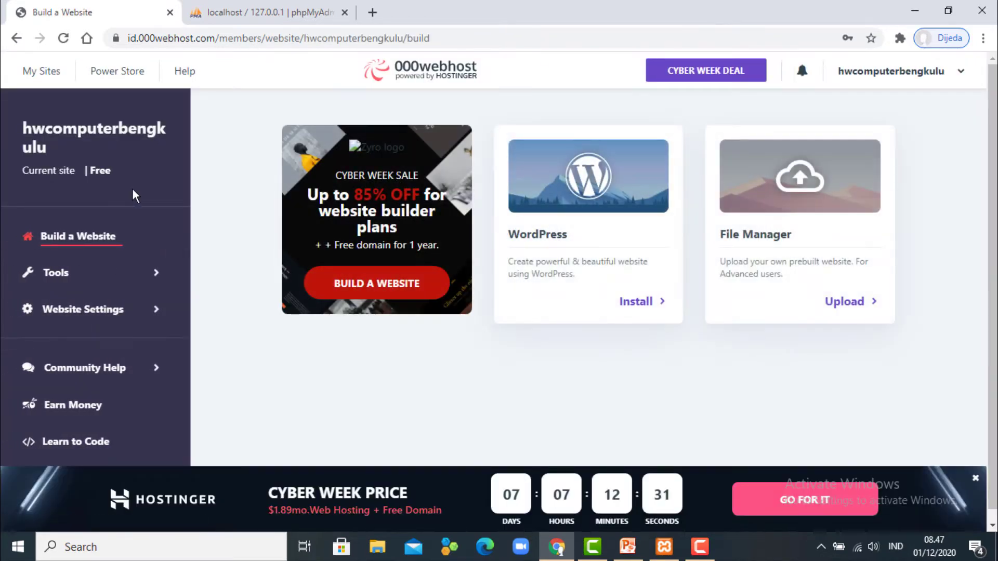
click(159, 283)
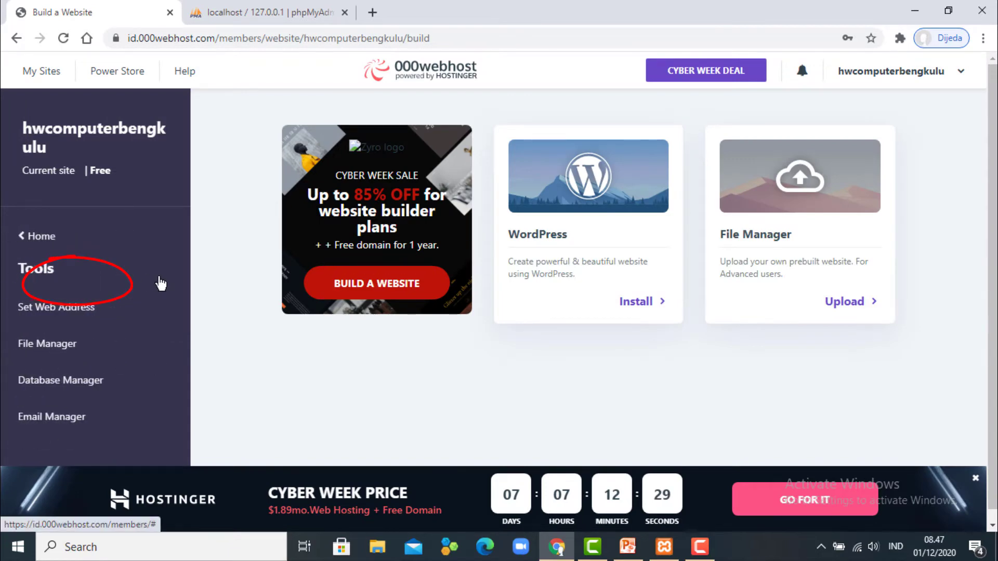
click(79, 383)
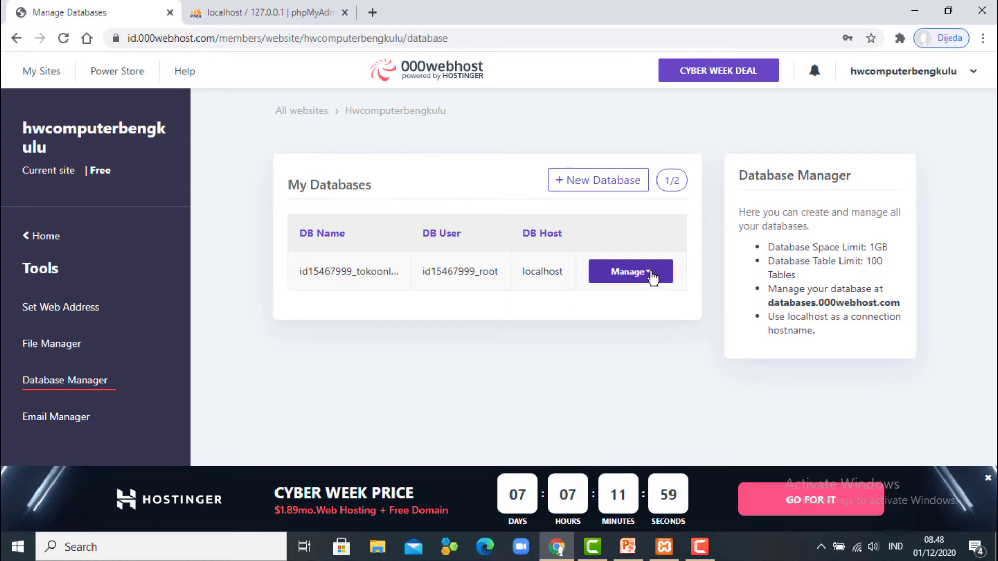
click(651, 277)
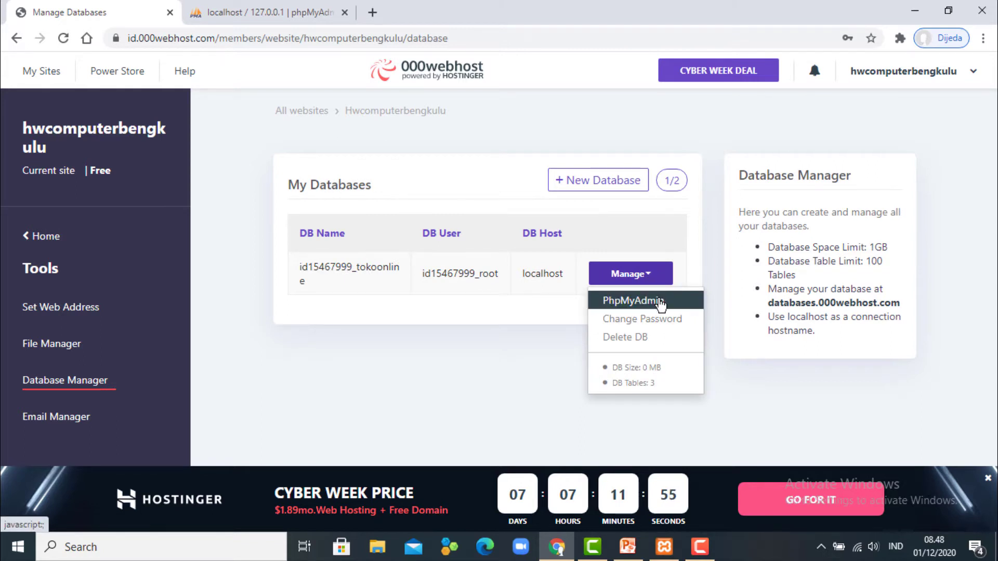
click(659, 302)
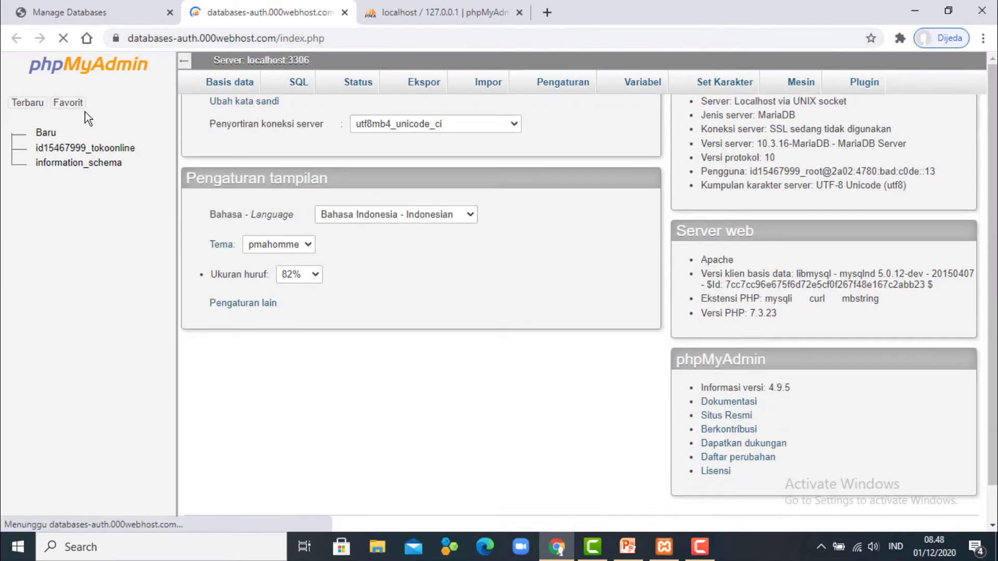
Compare the local phpMyAdmin home page and the XAMPP Control Panel with the hosted phpMyAdmin home page.
click(437, 12)
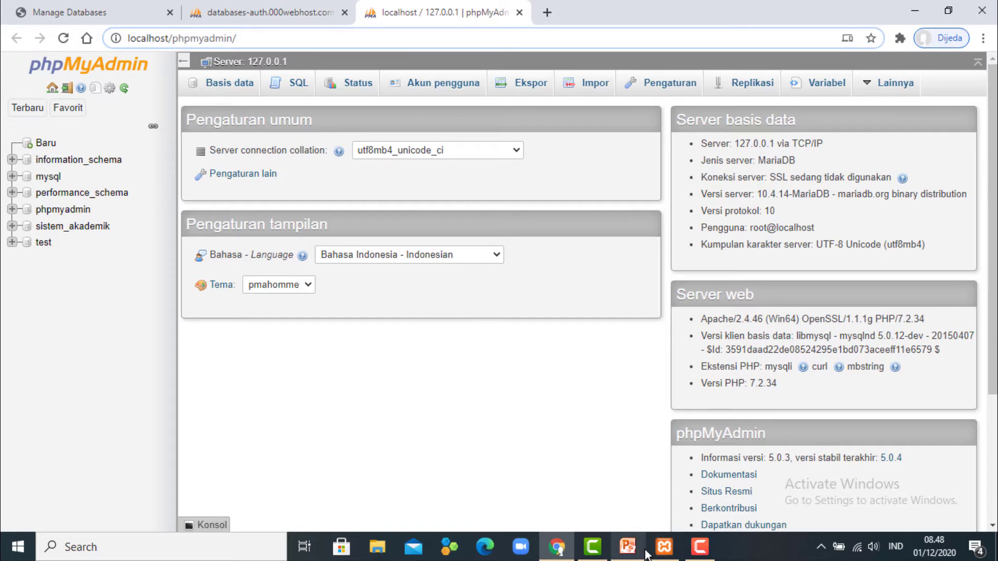
click(639, 471)
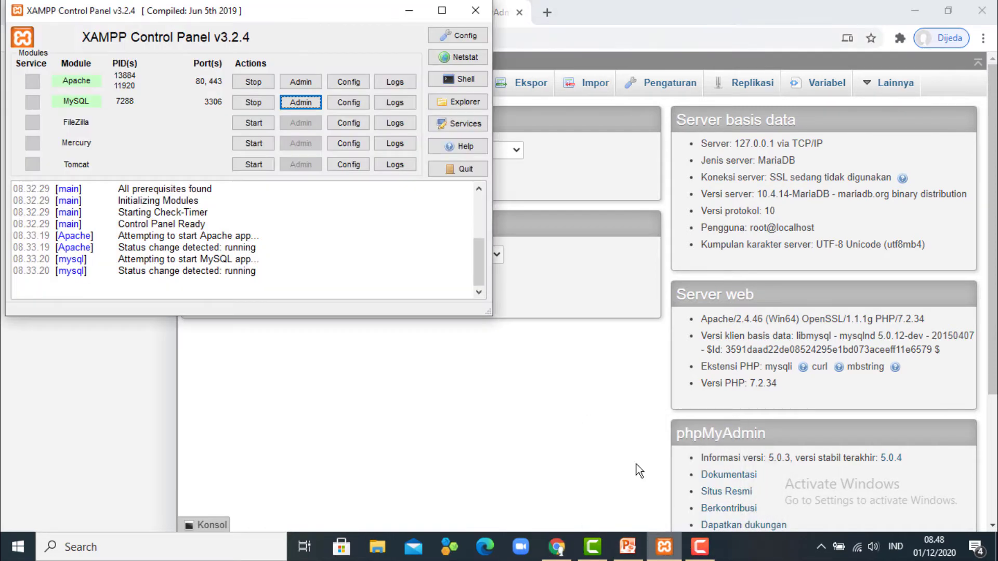
click(559, 376)
click(238, 13)
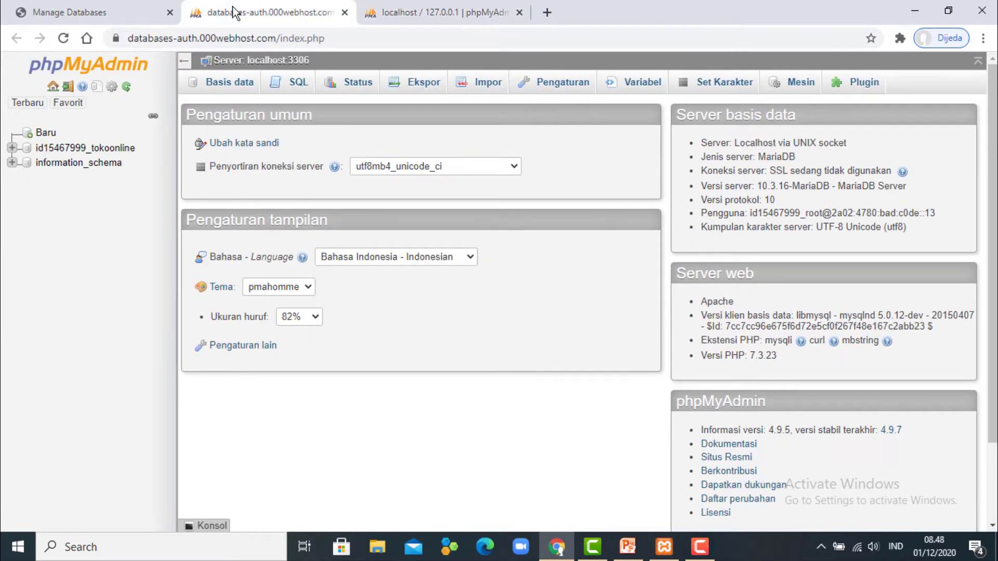
click(422, 12)
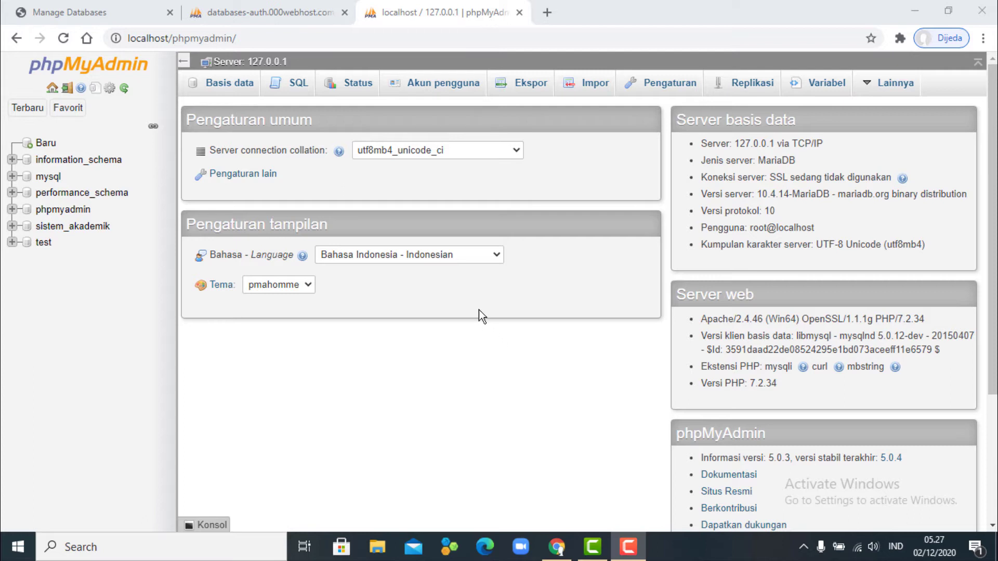
Review the management options of the hosted tokoonline database and compare the menus of the hosted and local phpMyAdmin.
click(90, 15)
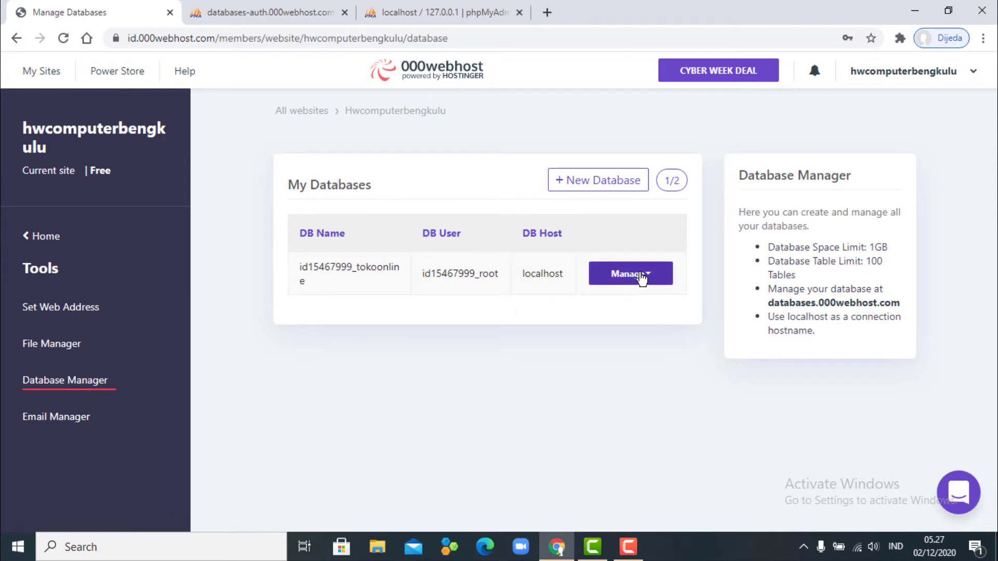
click(642, 279)
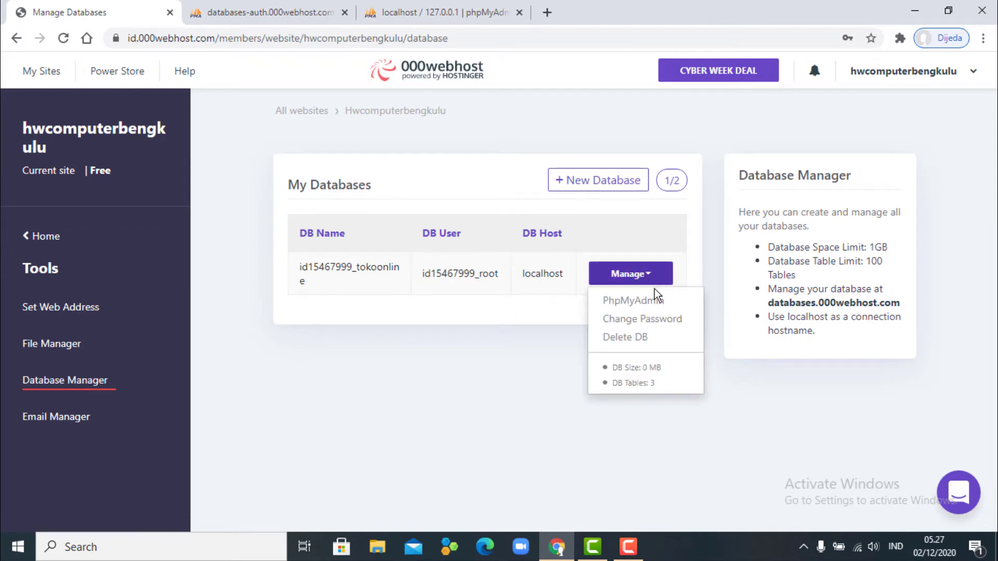
click(268, 15)
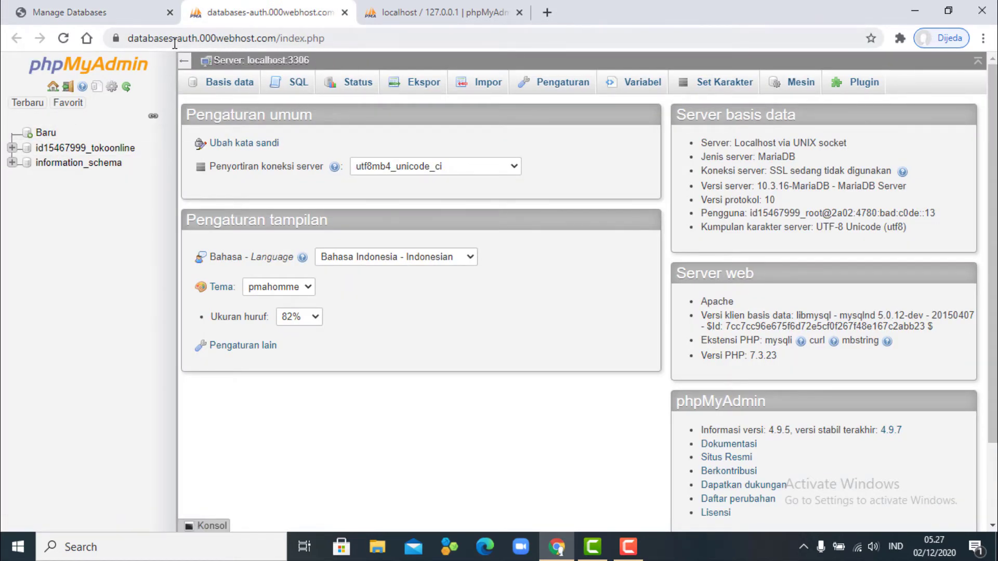
click(441, 16)
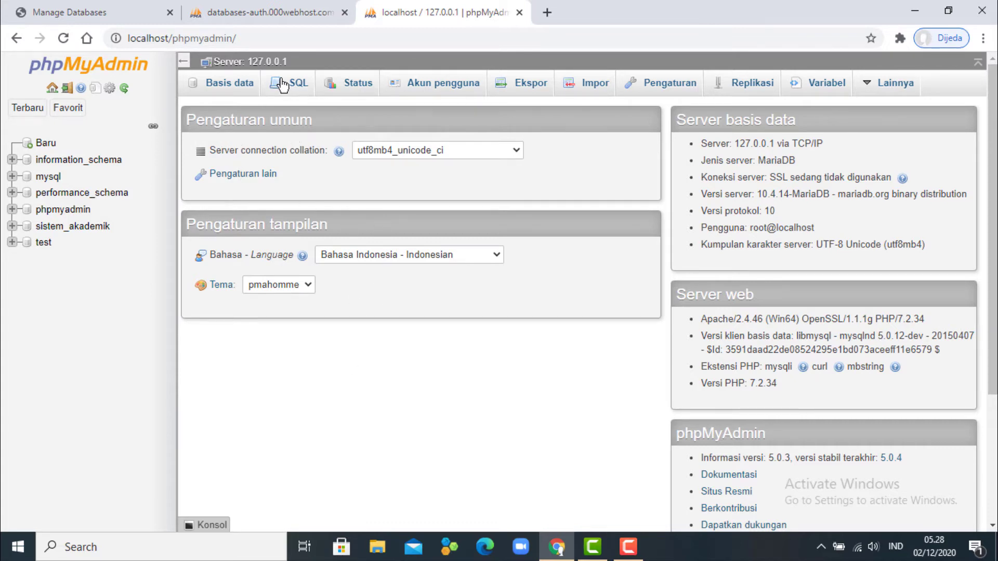
click(276, 13)
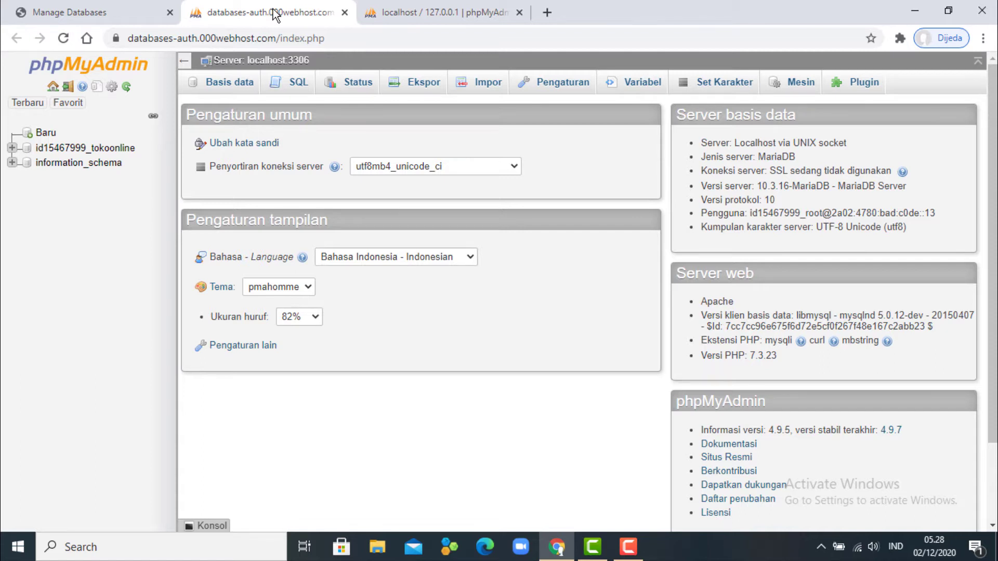
Open the database overview of the local phpMyAdmin and examine the name and collation fields for creating a database.
click(429, 14)
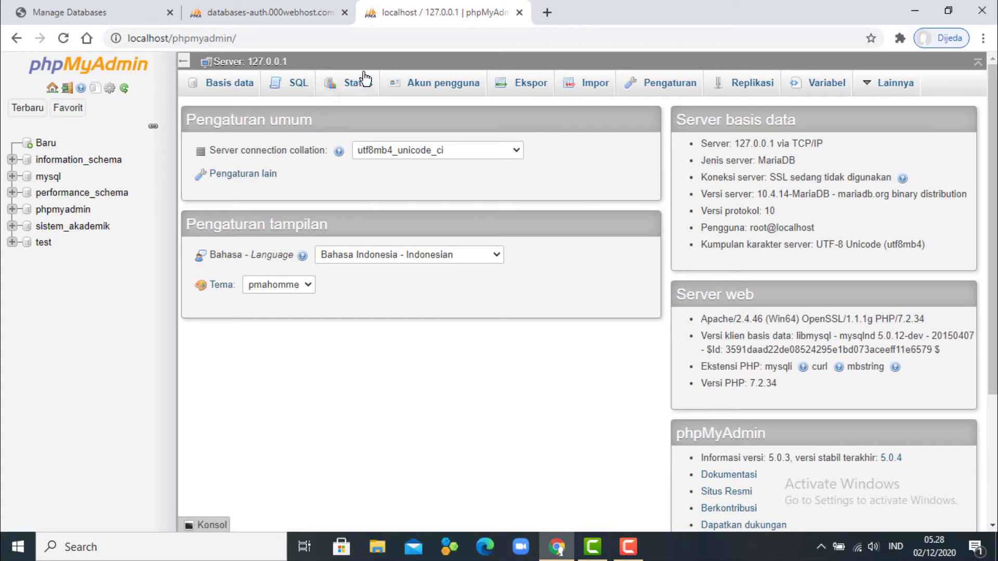
click(228, 85)
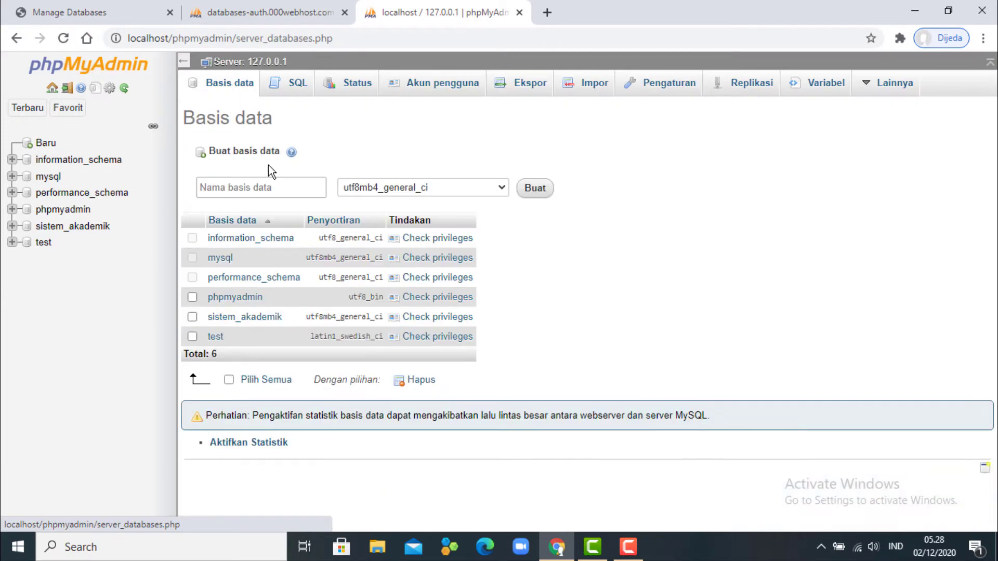
click(260, 187)
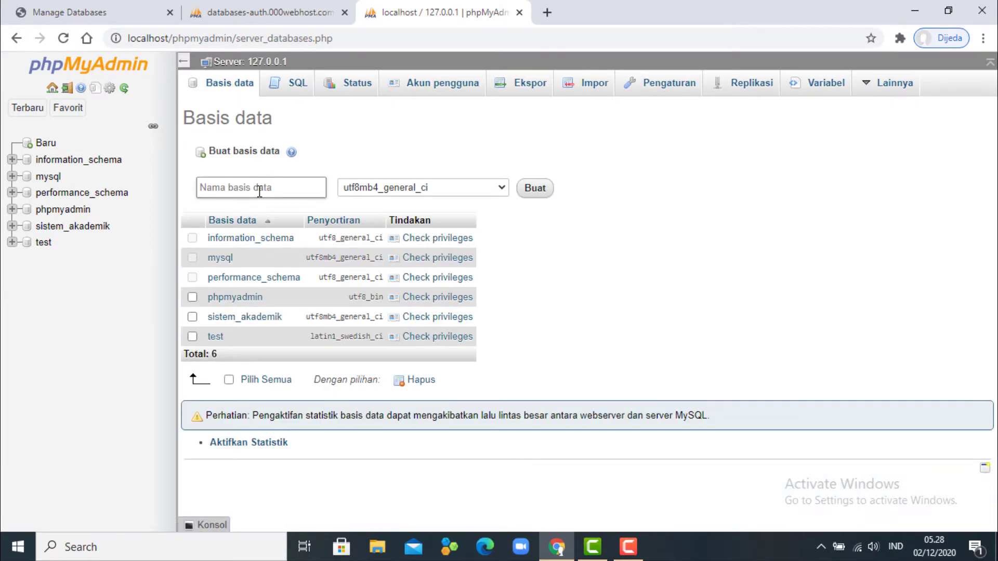
click(259, 191)
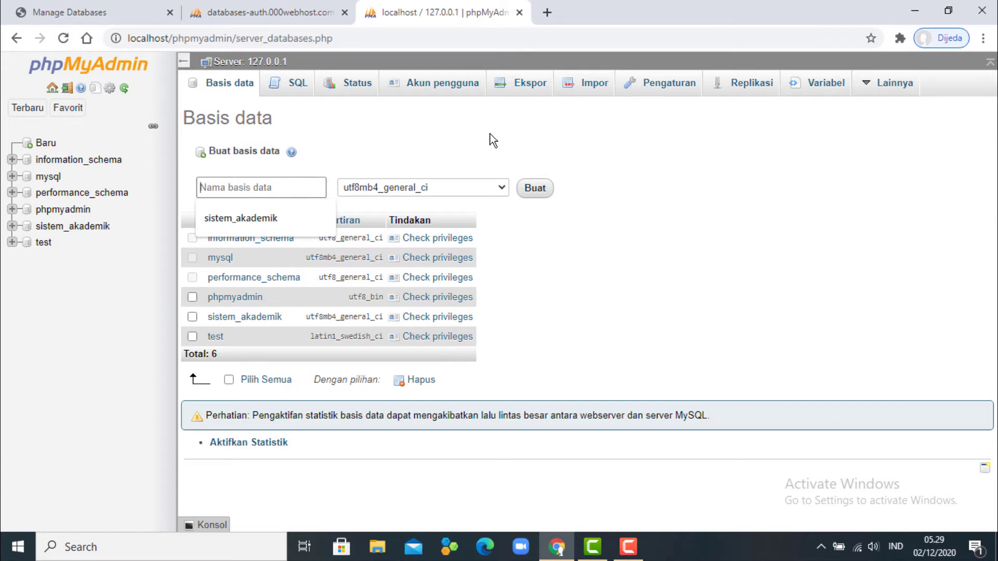
click(504, 190)
click(504, 191)
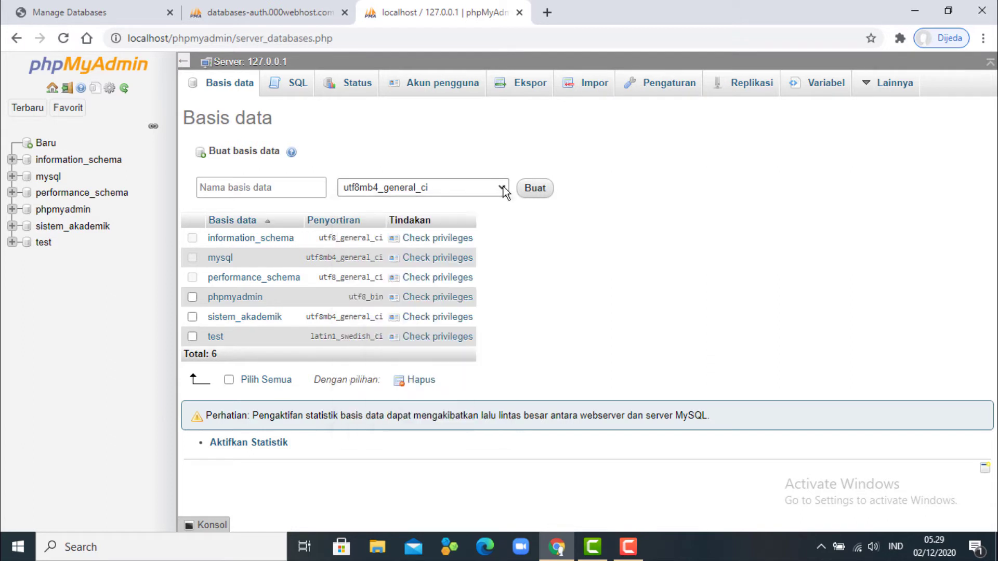
click(280, 188)
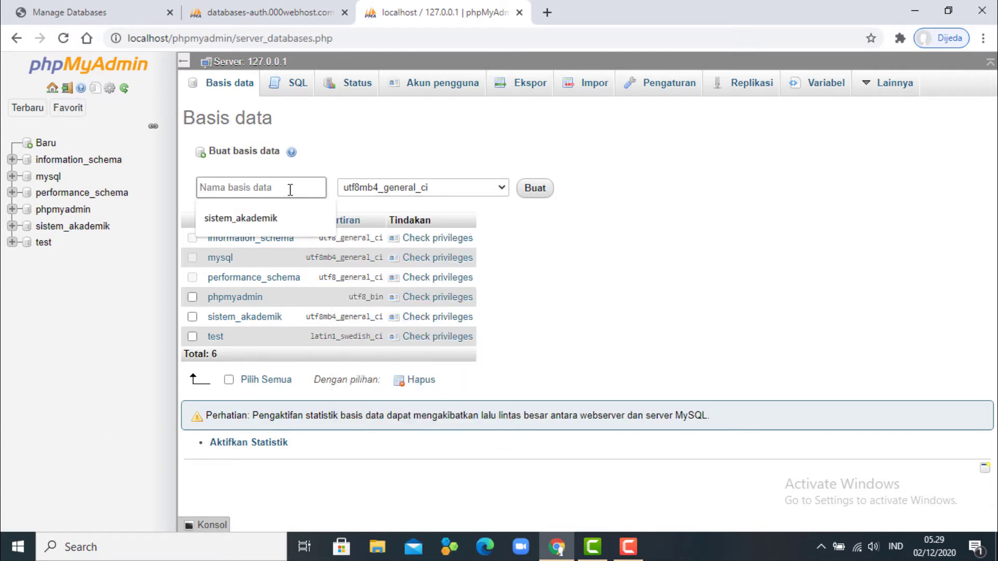
click(413, 138)
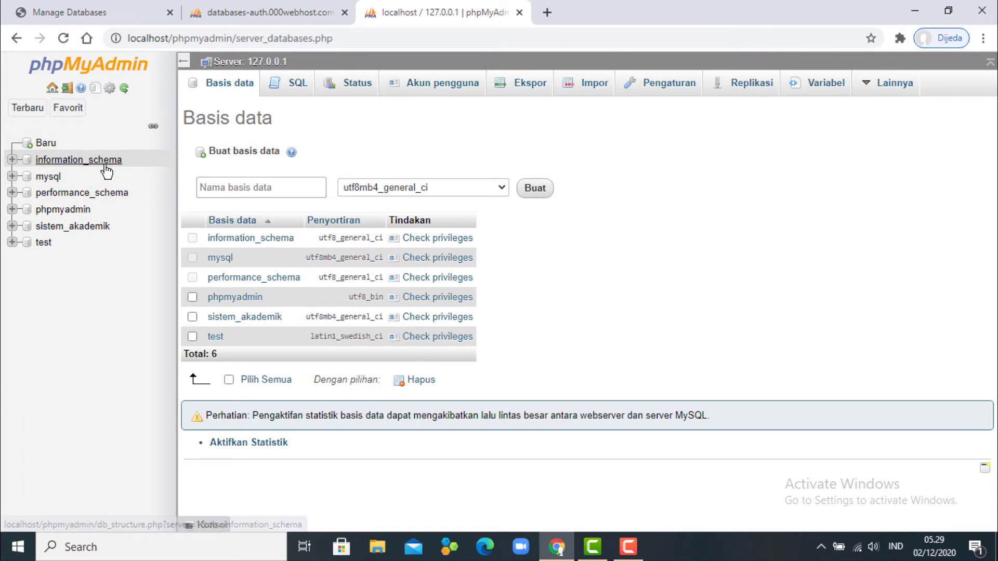
Create a new local database named DbAkademik with the utf8mb4_general_ci collation.
click(45, 146)
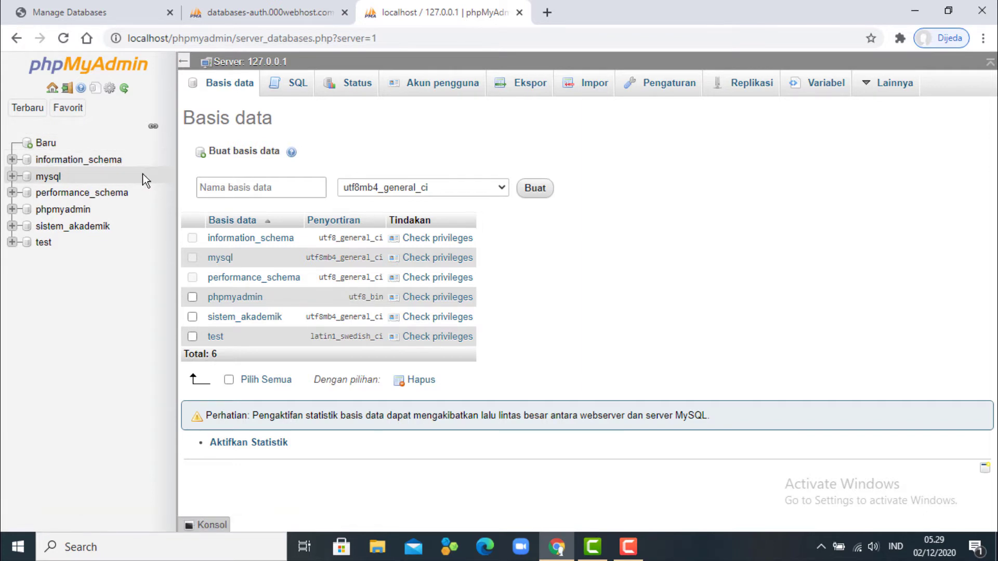
click(50, 145)
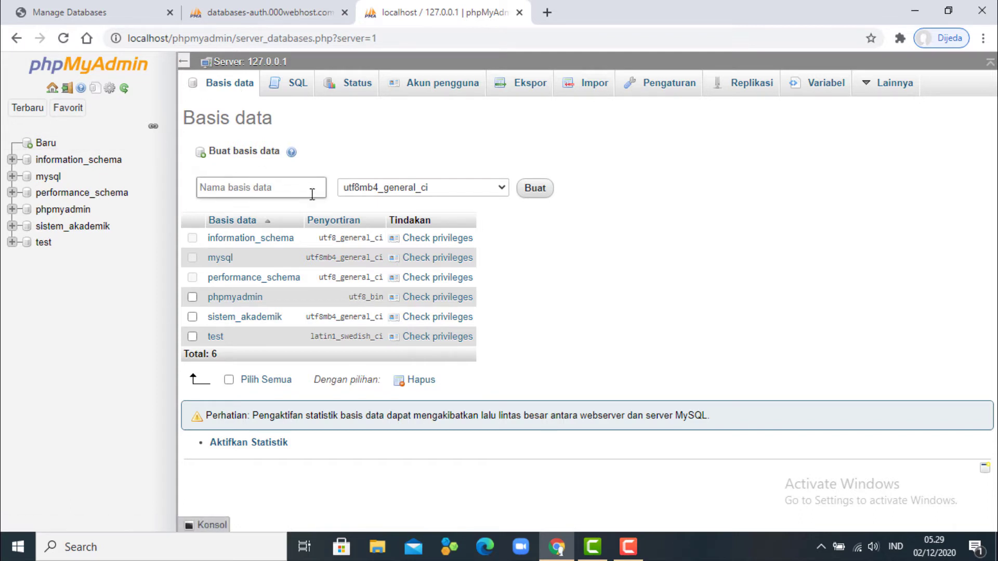
click(273, 195)
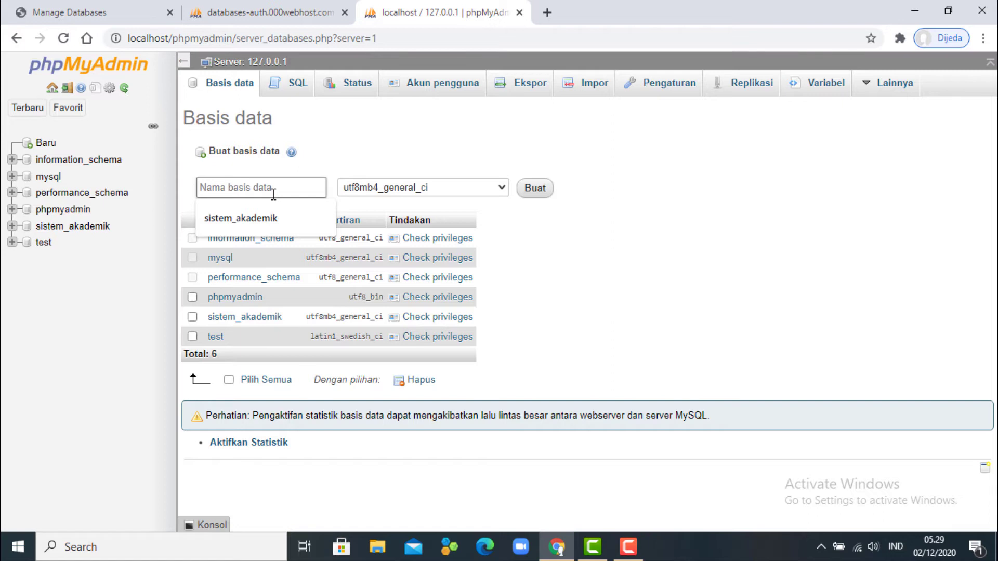
text(Db)
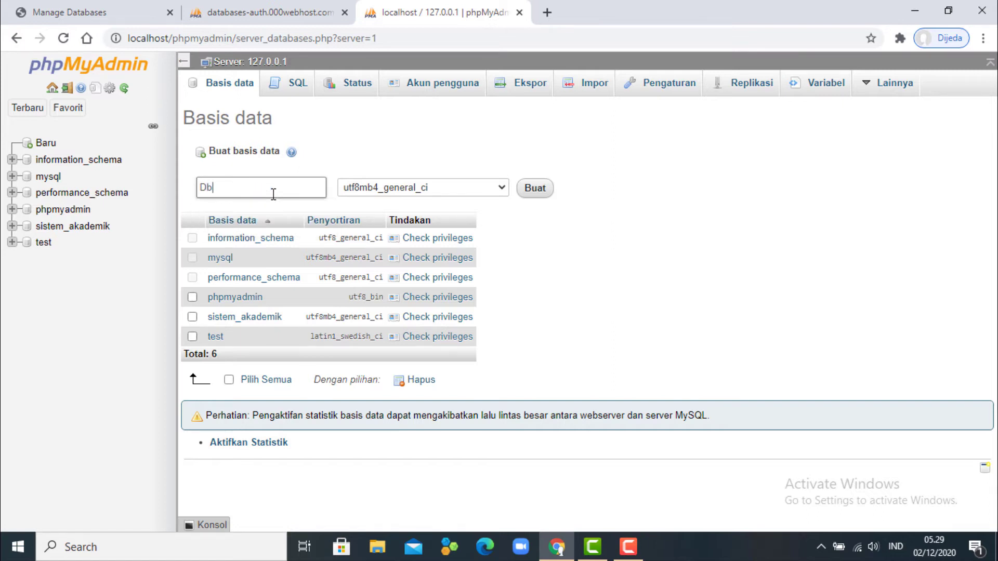
text(Akademik)
click(535, 189)
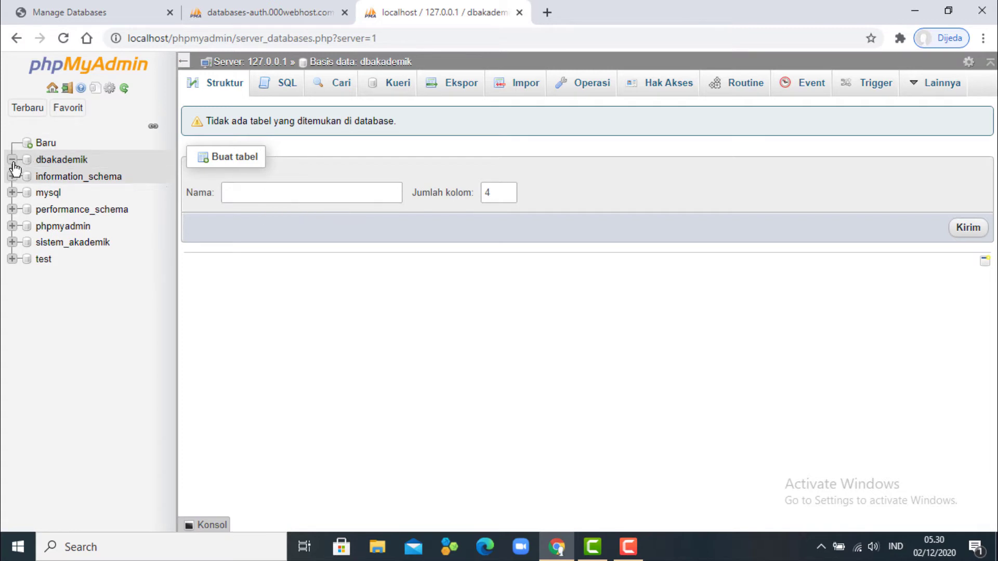
Start a new table named Fakultas with 2 columns in the dbakademik database.
click(56, 162)
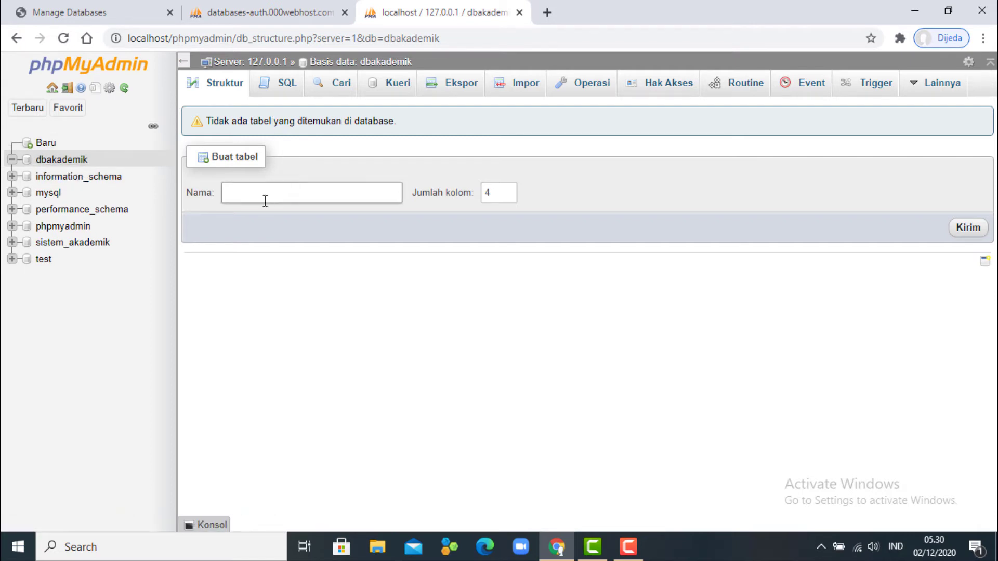
click(296, 193)
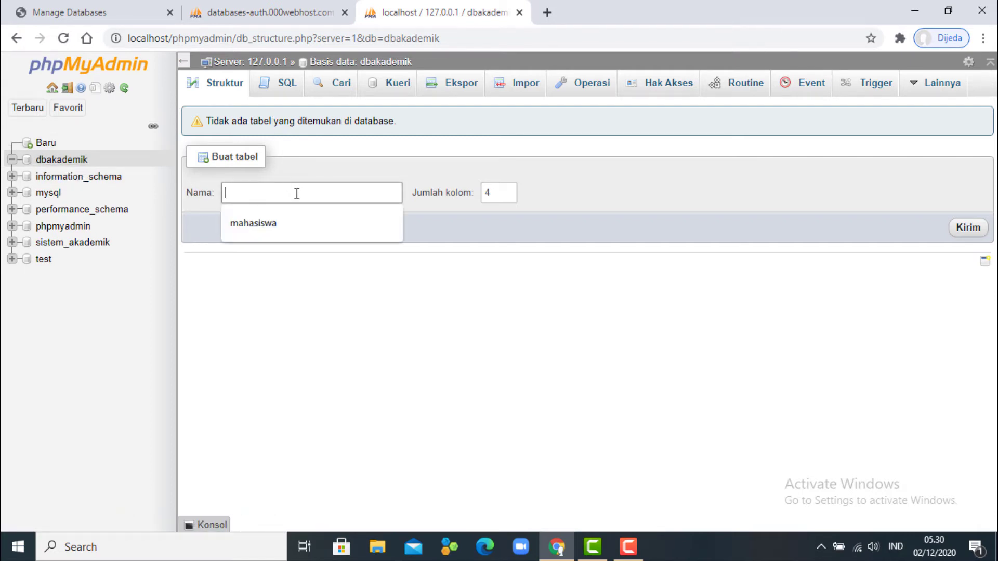
text(Fakultas)
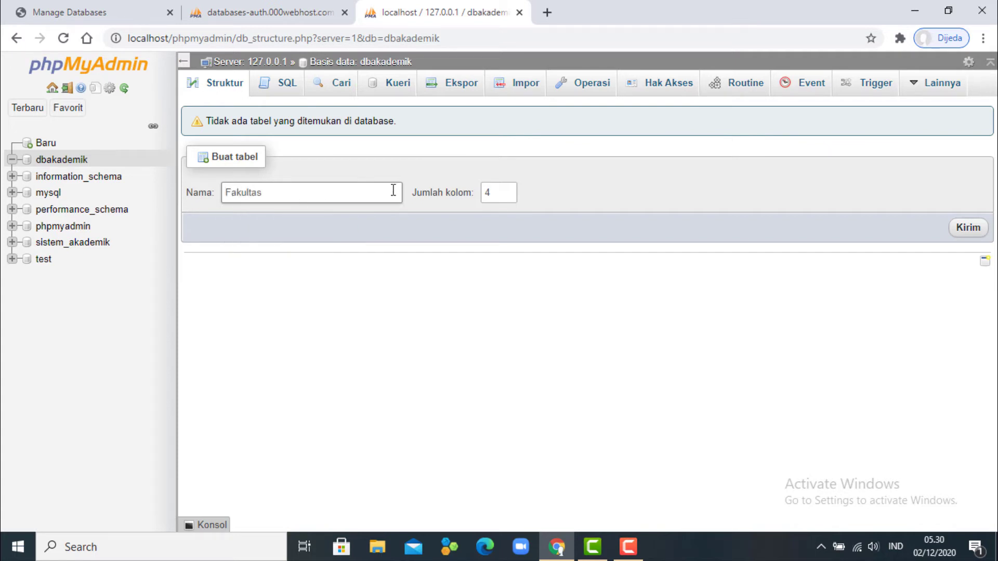
click(508, 196)
click(508, 197)
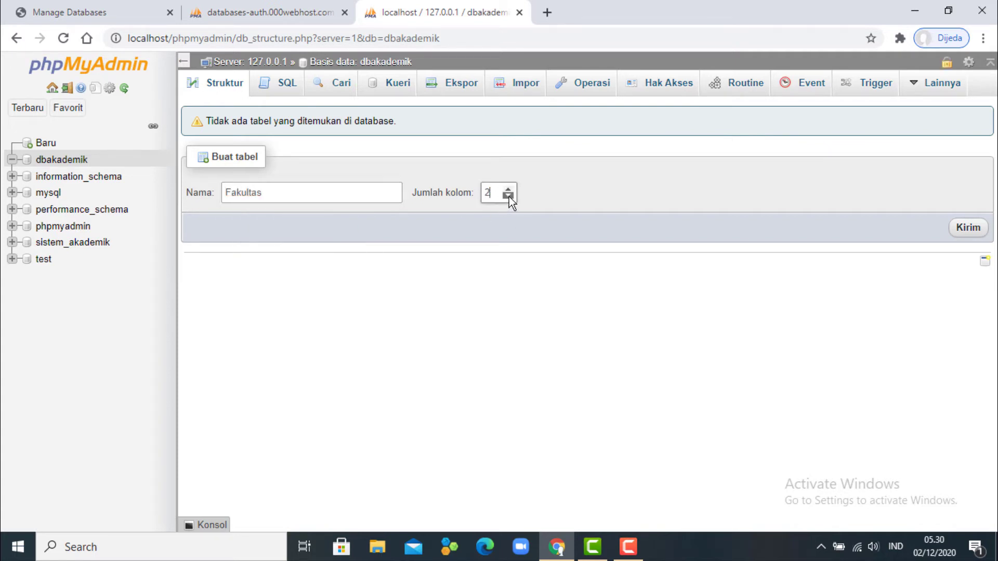
click(968, 229)
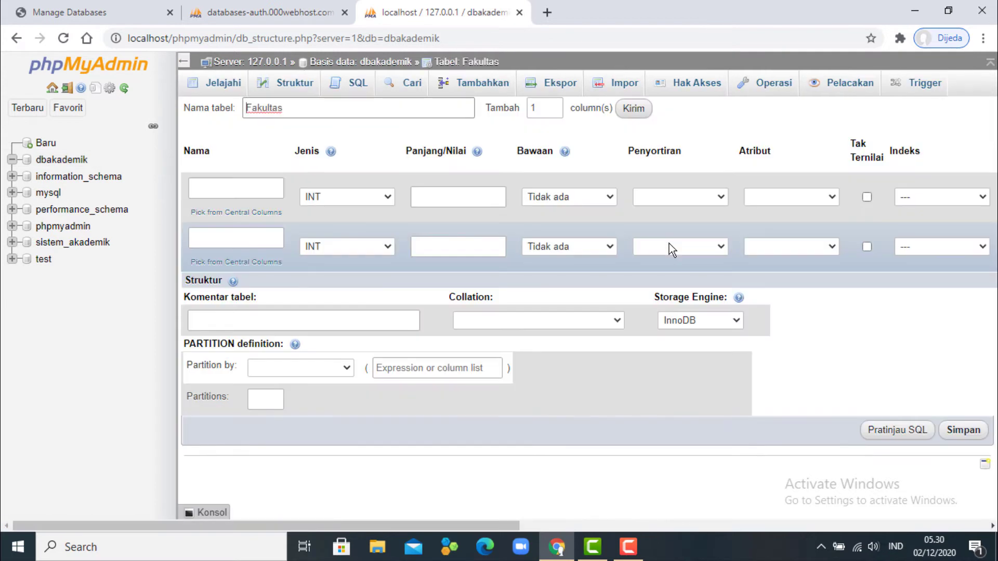
Name the first column of the new table KodeFakultas and the second column Fakultas.
click(246, 185)
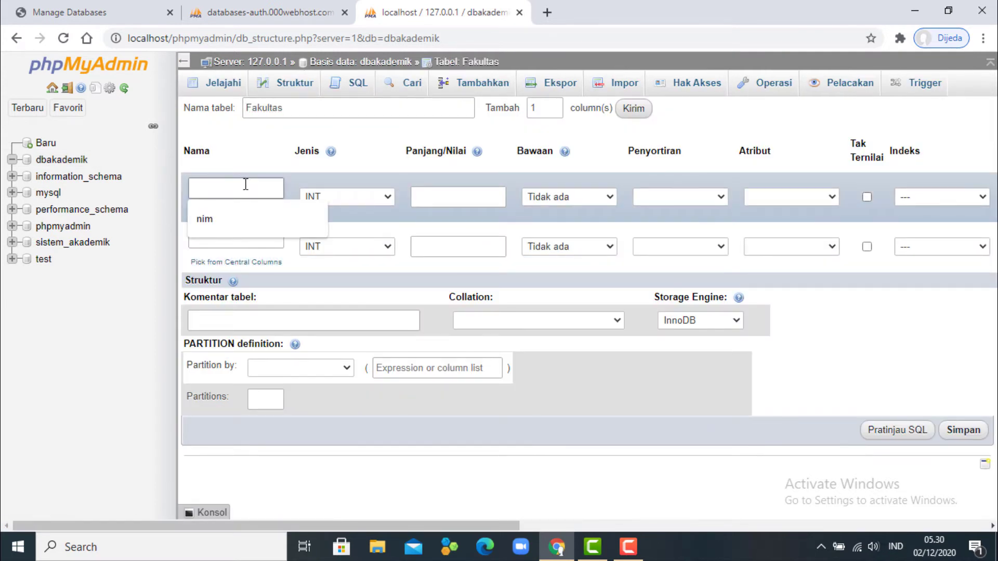
text(KodeF)
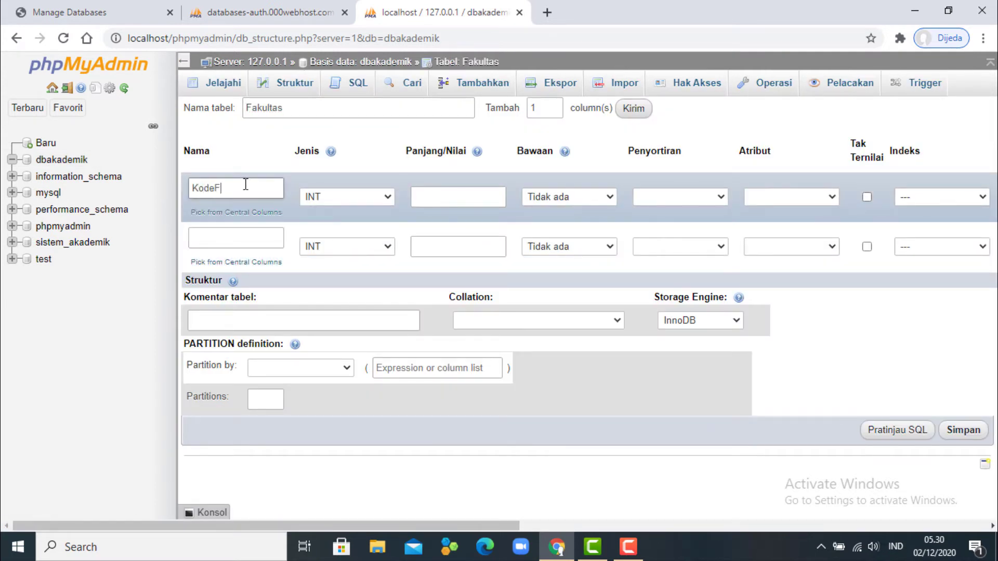
text(akultas)
click(428, 199)
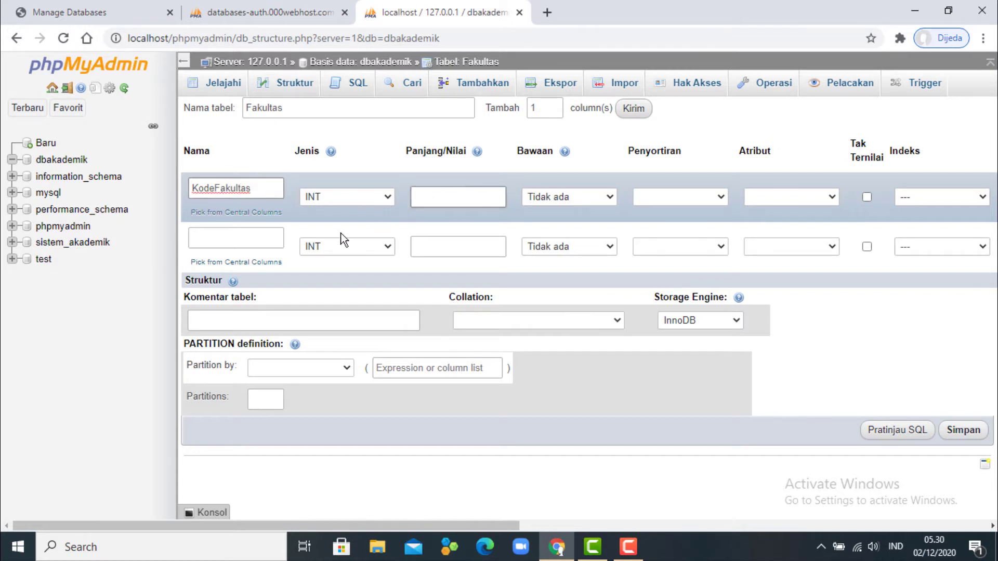
click(278, 243)
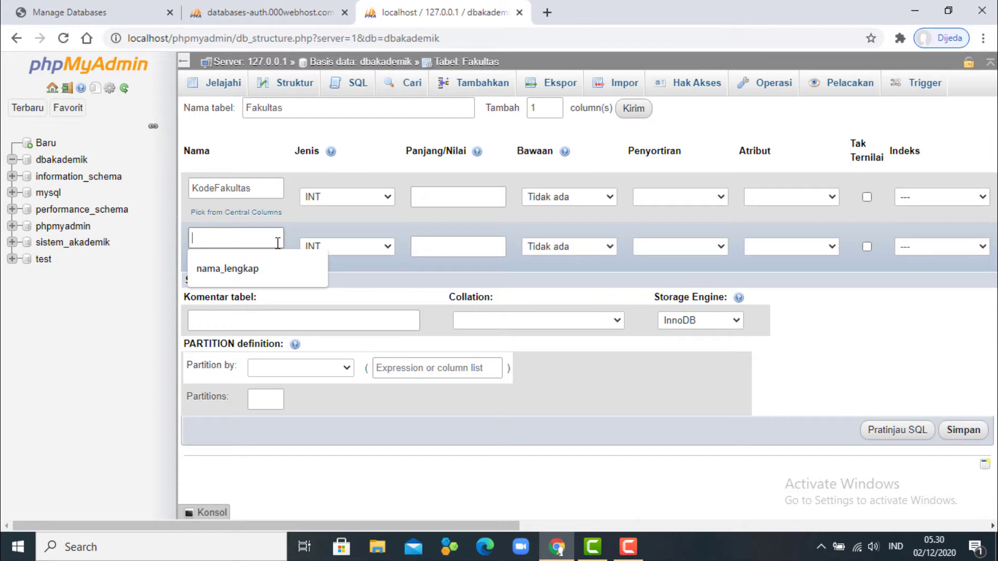
text(N)
key(BackSpace)
text(Fakultas)
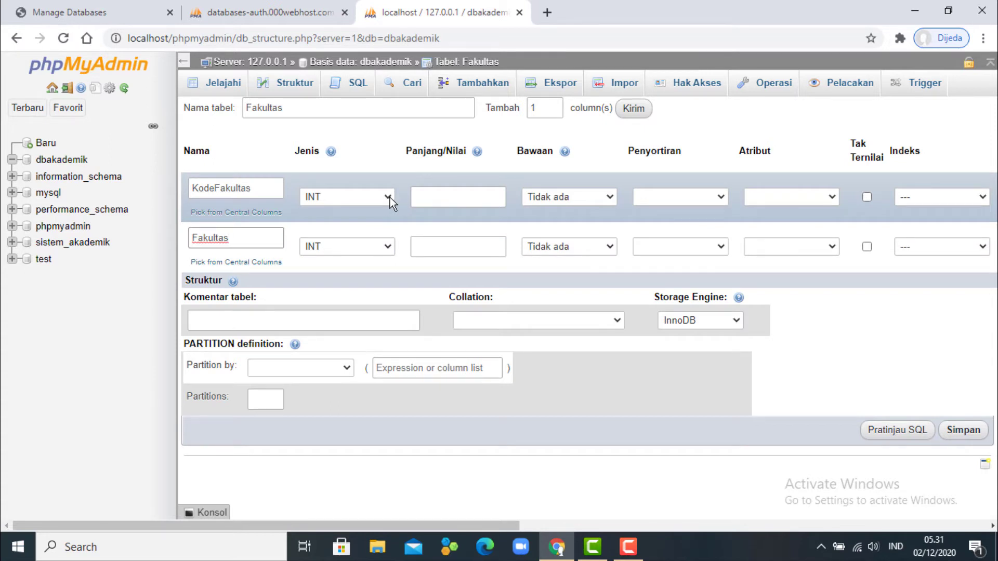
Keep INT as the KodeFakultas column's type and make it an auto-increment column with the PRIMARY index.
click(389, 198)
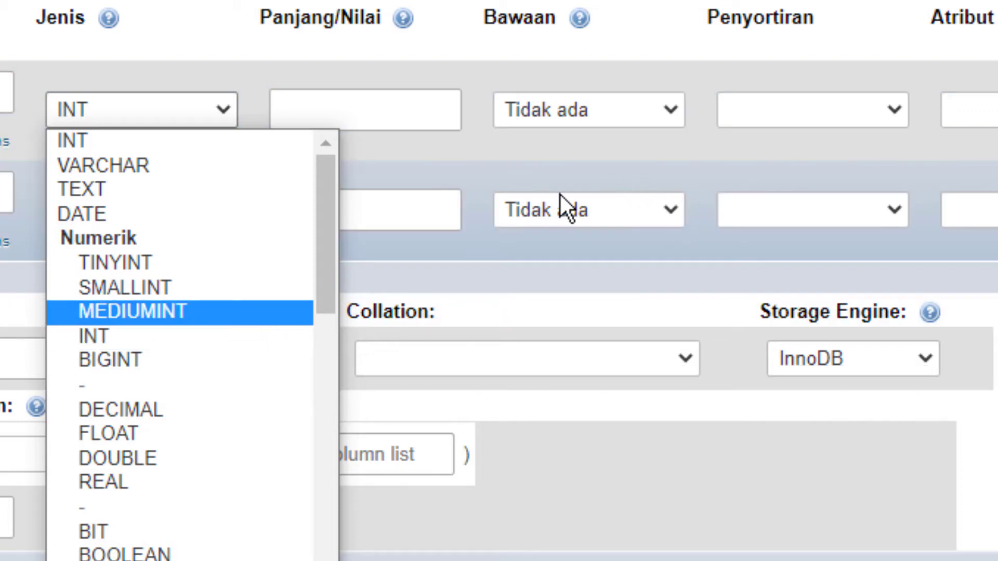
click(232, 335)
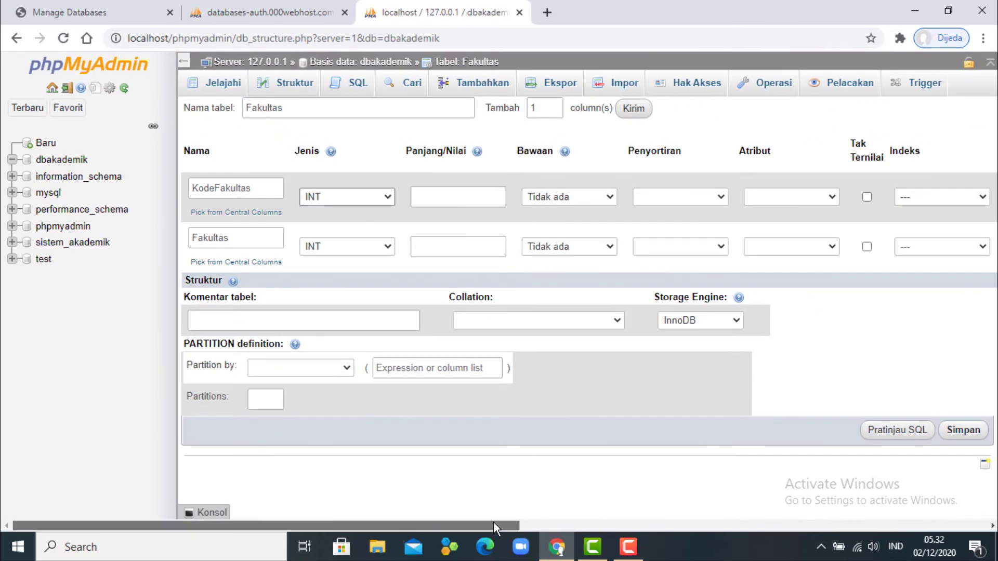
drag(494, 522, 609, 511)
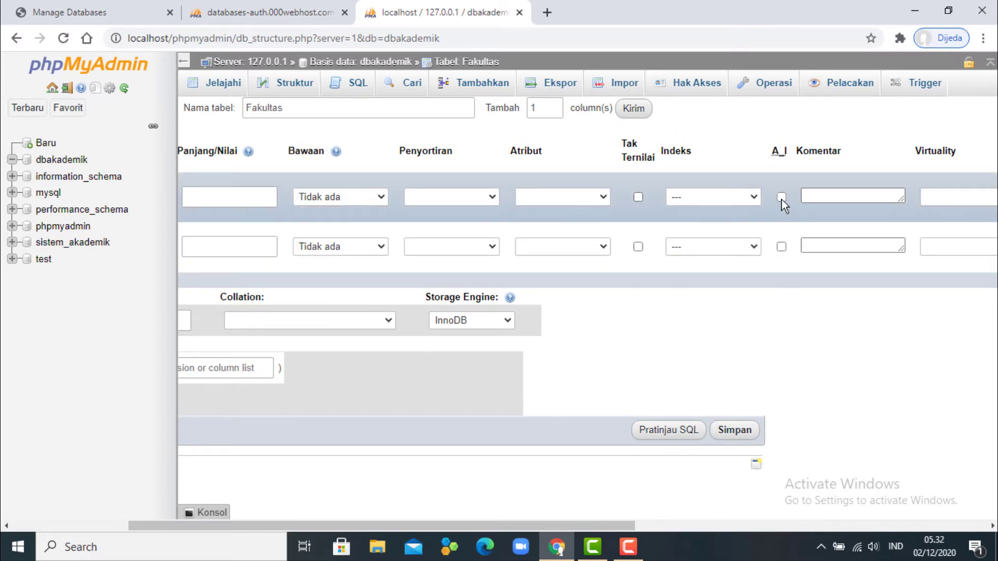
click(781, 197)
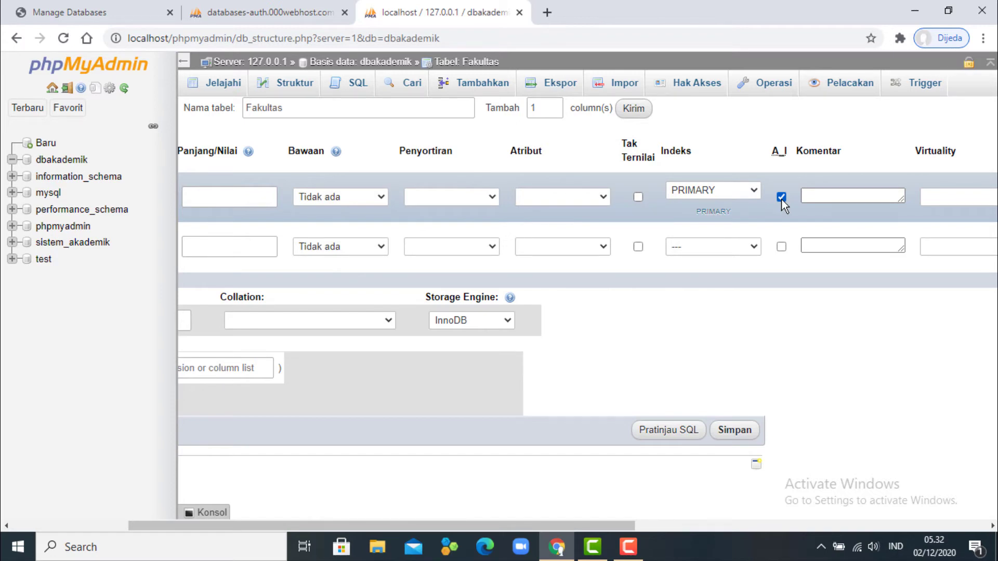
click(756, 188)
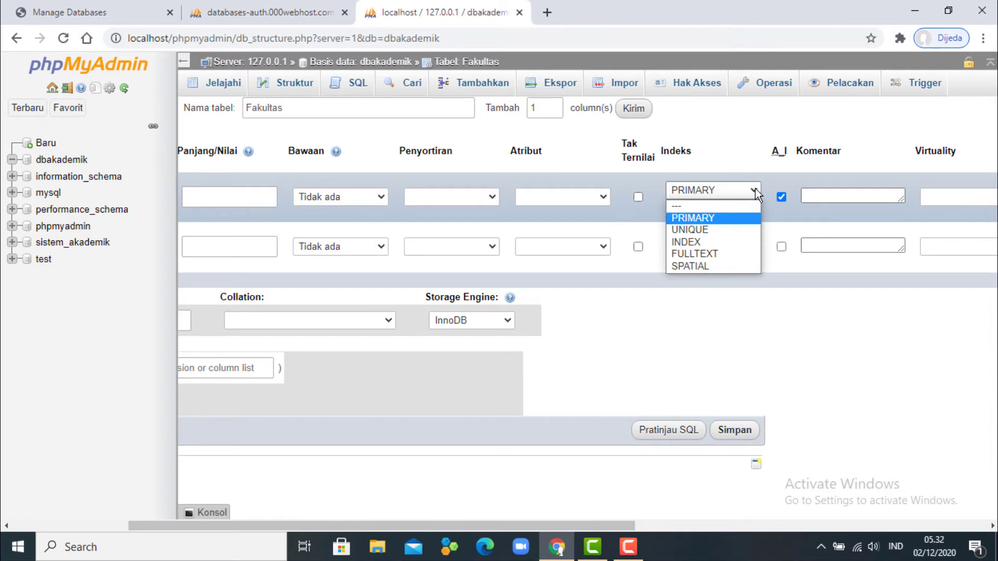
click(755, 189)
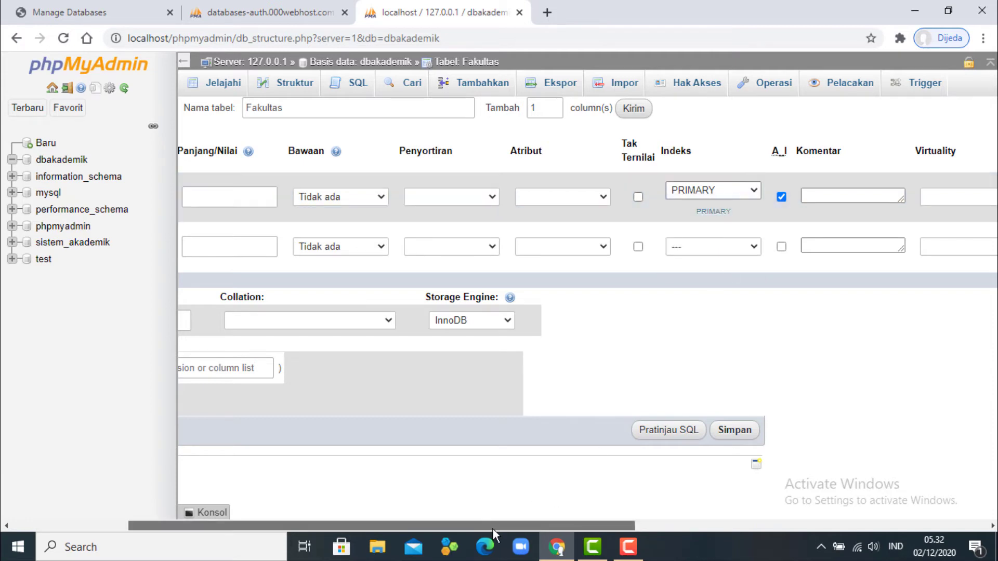
Set the Fakultas column's data type to VARCHAR.
drag(493, 529, 322, 532)
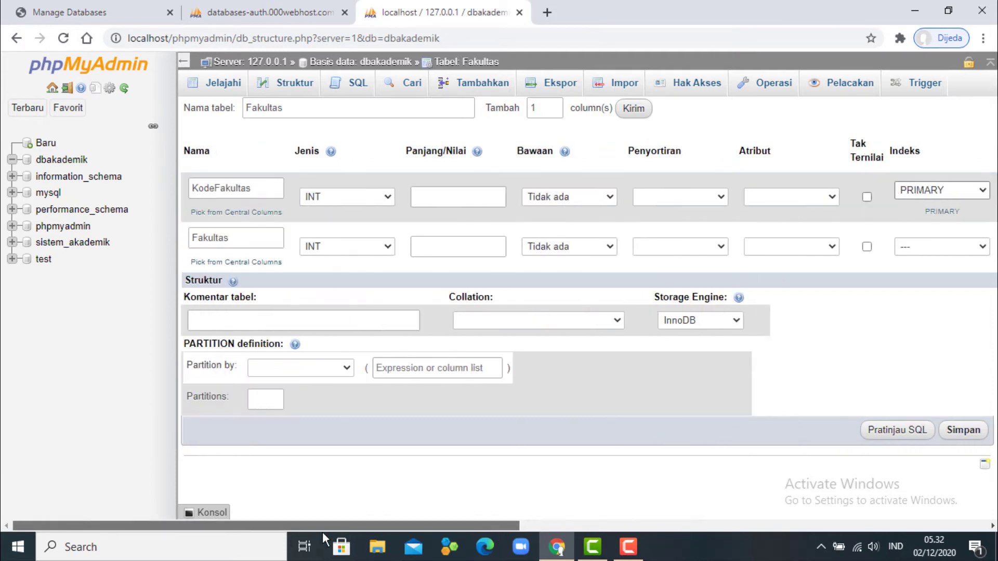
click(386, 246)
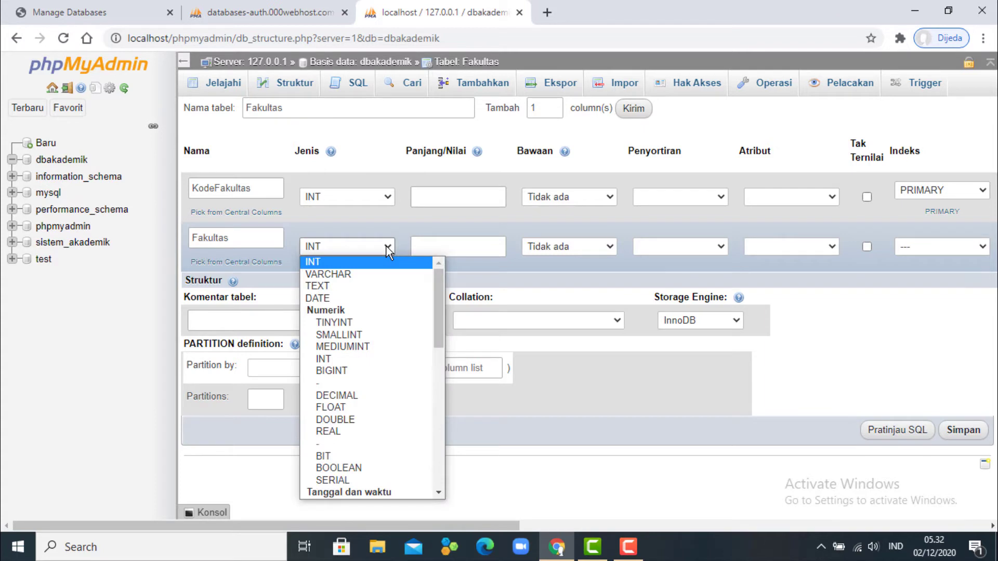
click(379, 273)
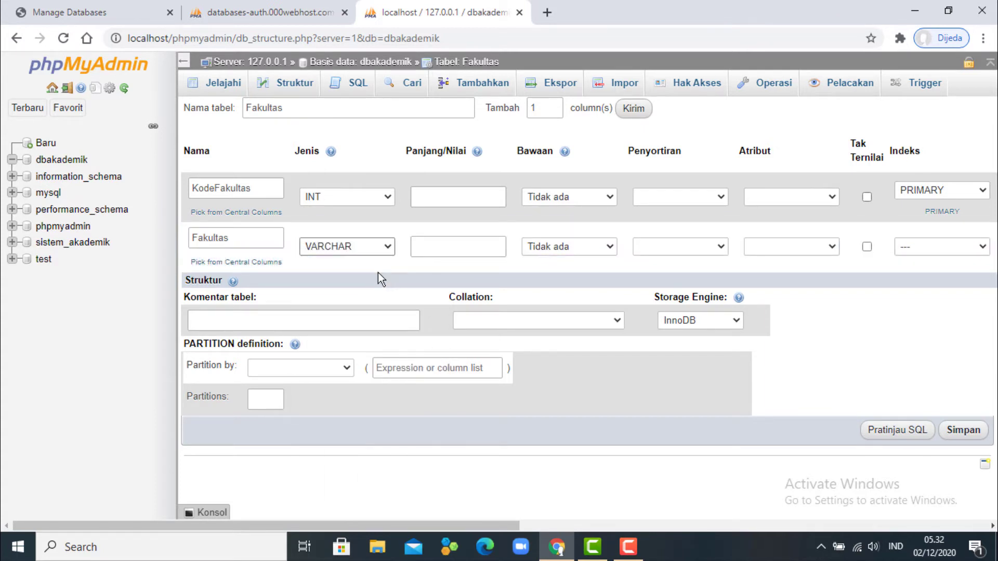
click(468, 243)
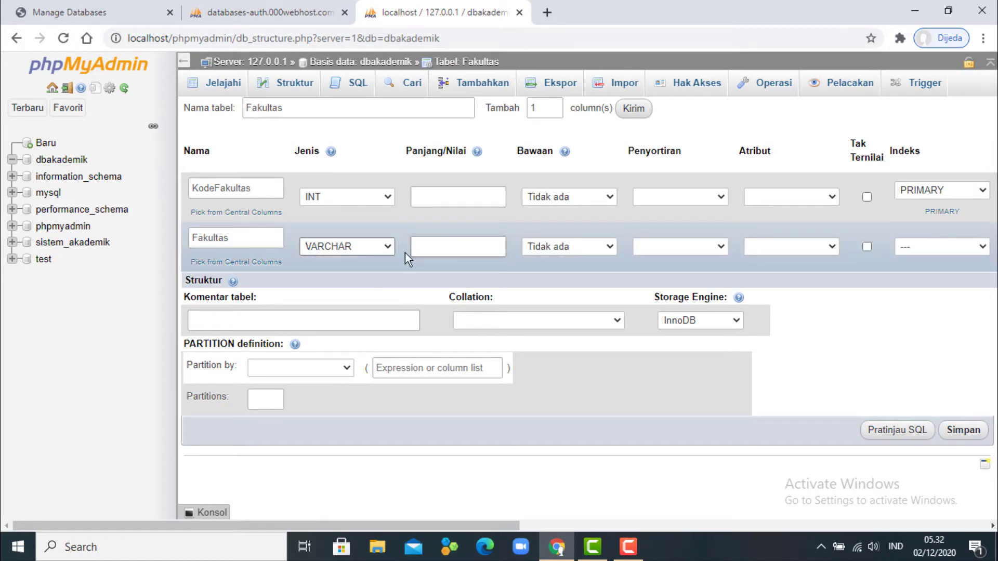
Change the Fakultas column's data type to CHAR with a length of 50 and save the table.
click(388, 248)
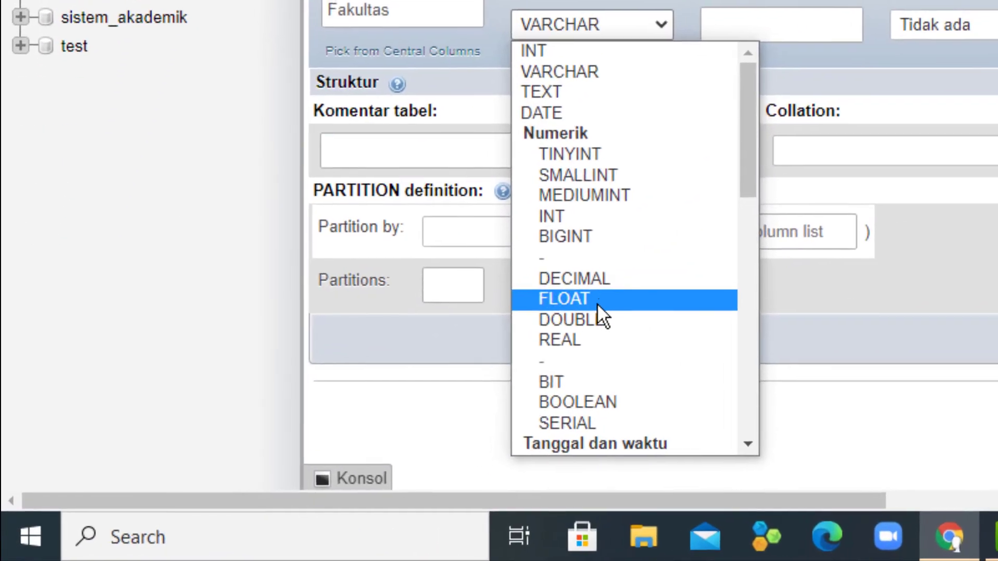
scroll(349, 408, down, 6)
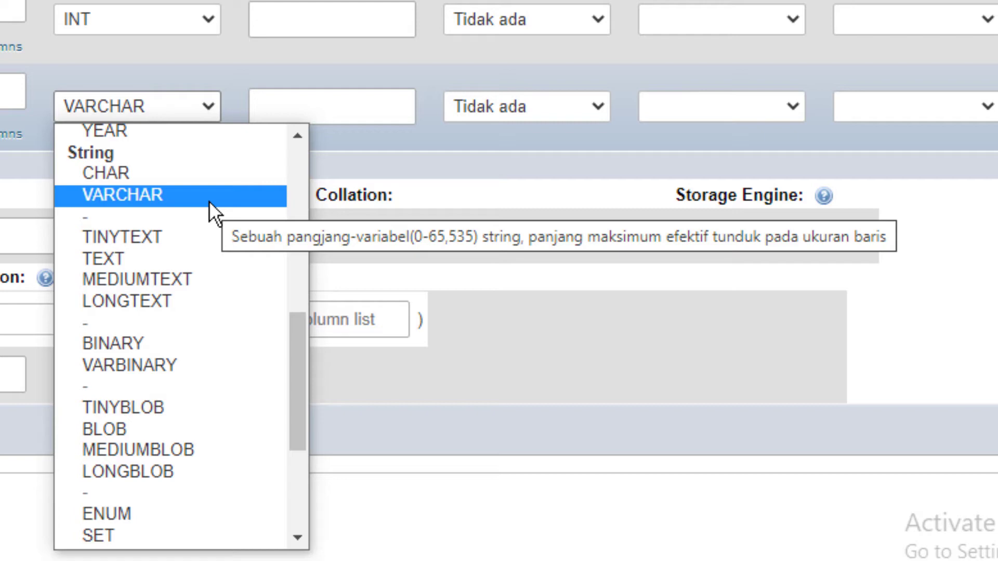
click(232, 173)
click(362, 113)
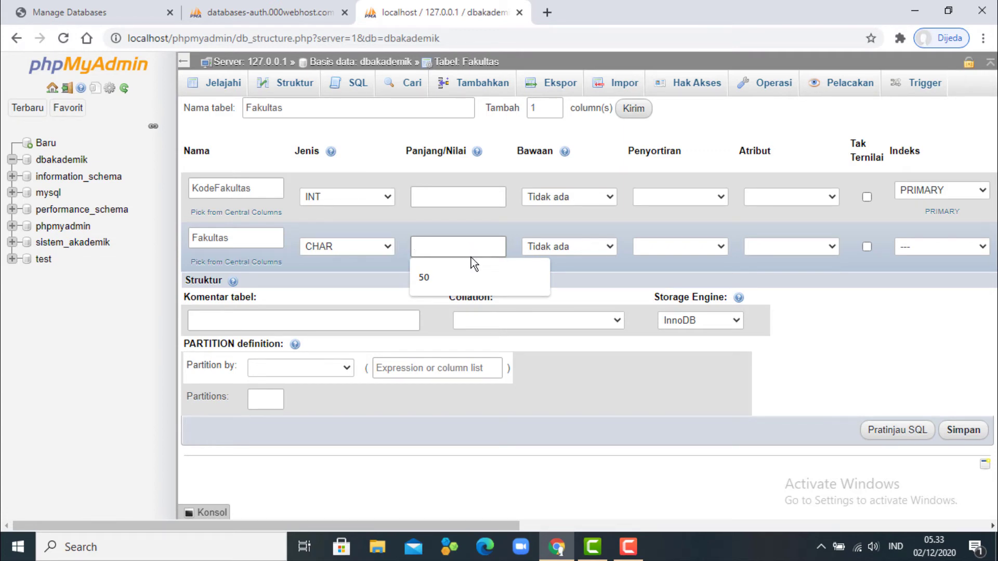
click(460, 279)
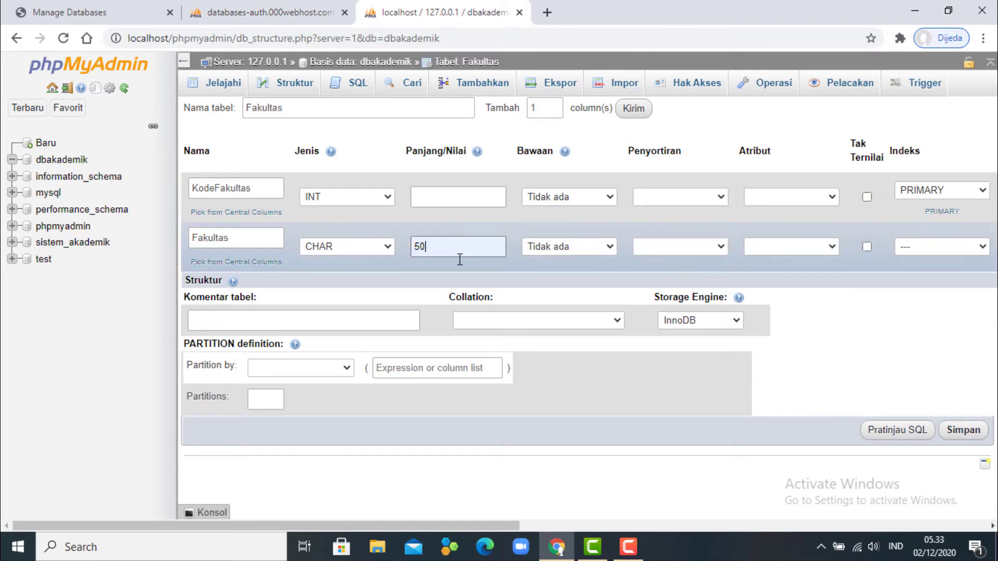
click(964, 438)
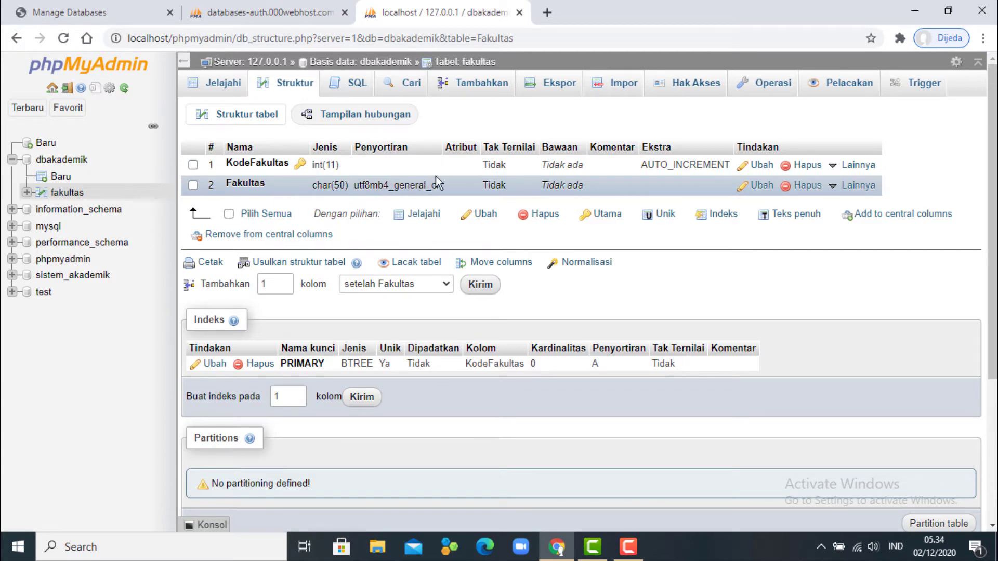
mouse_move(379, 190)
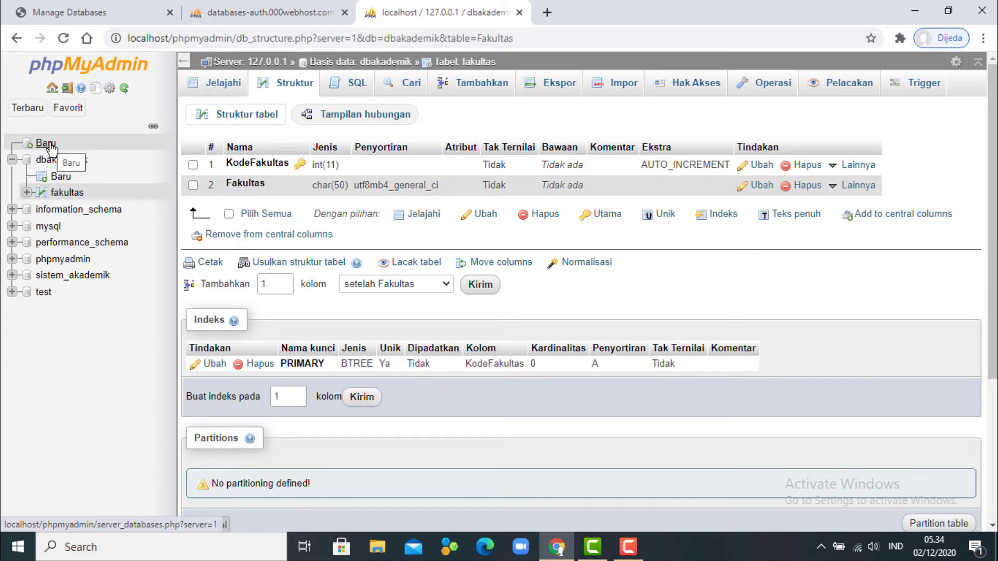
click(61, 177)
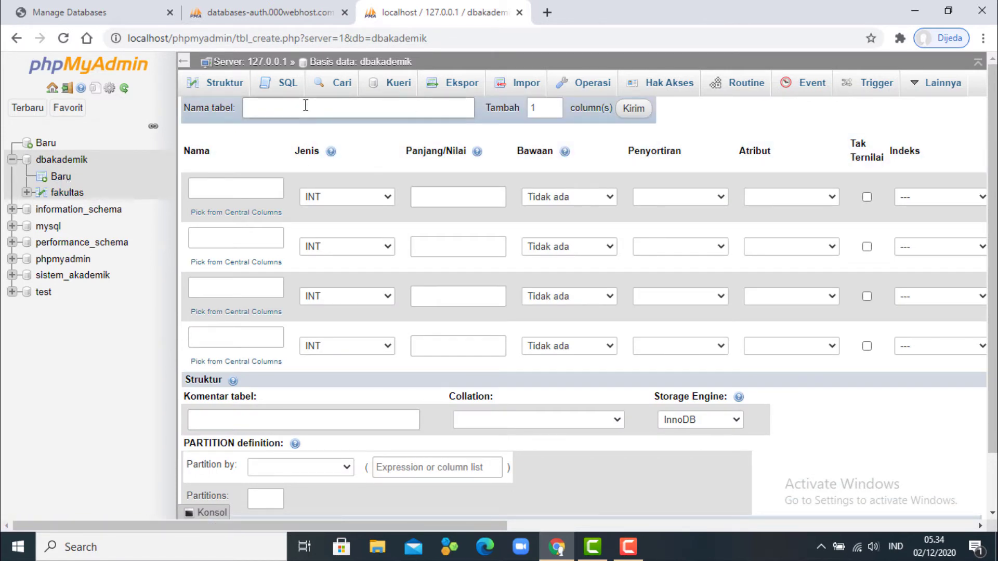
click(372, 62)
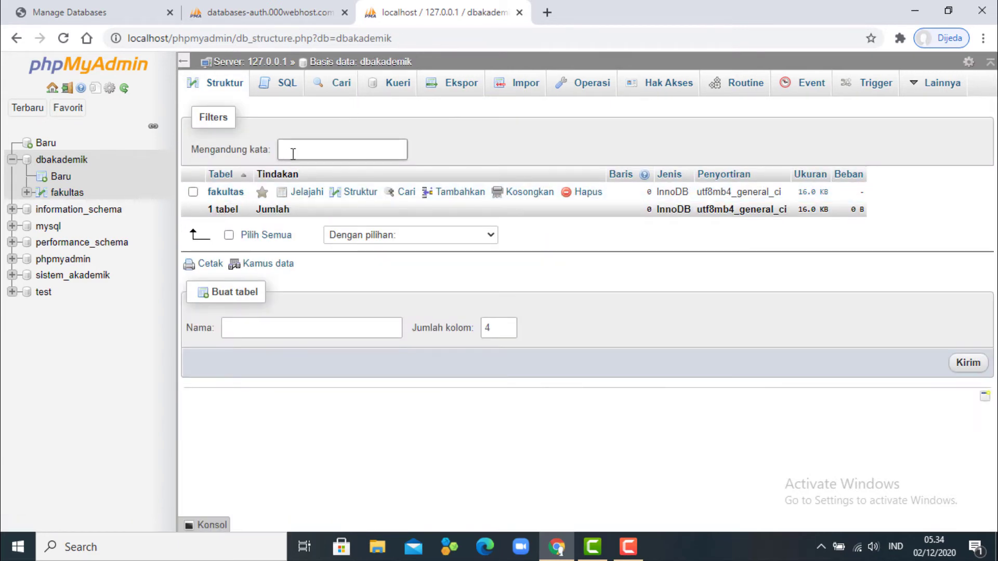
click(281, 334)
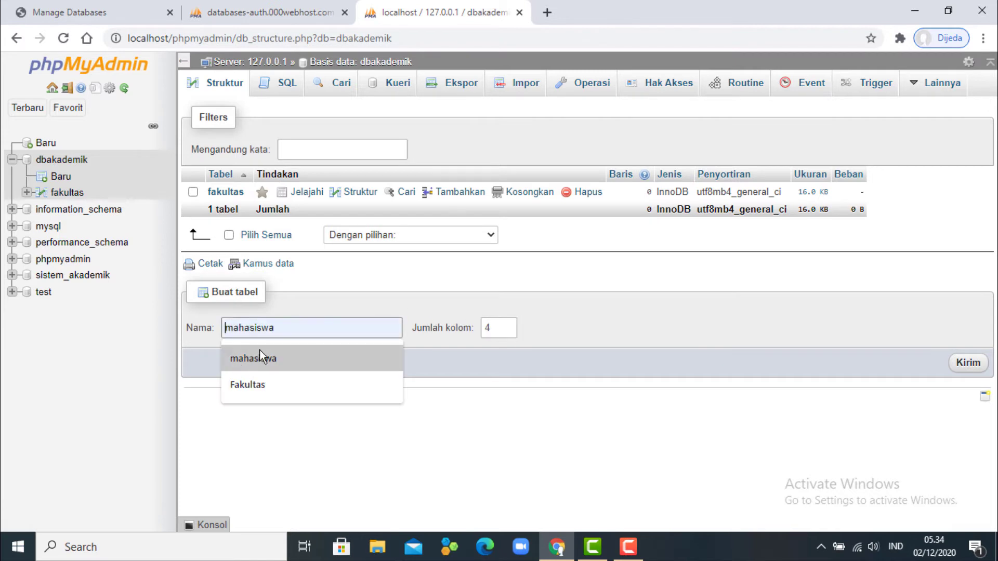
Start another new table in the dbakademik database and name it ProgramStudi.
click(61, 179)
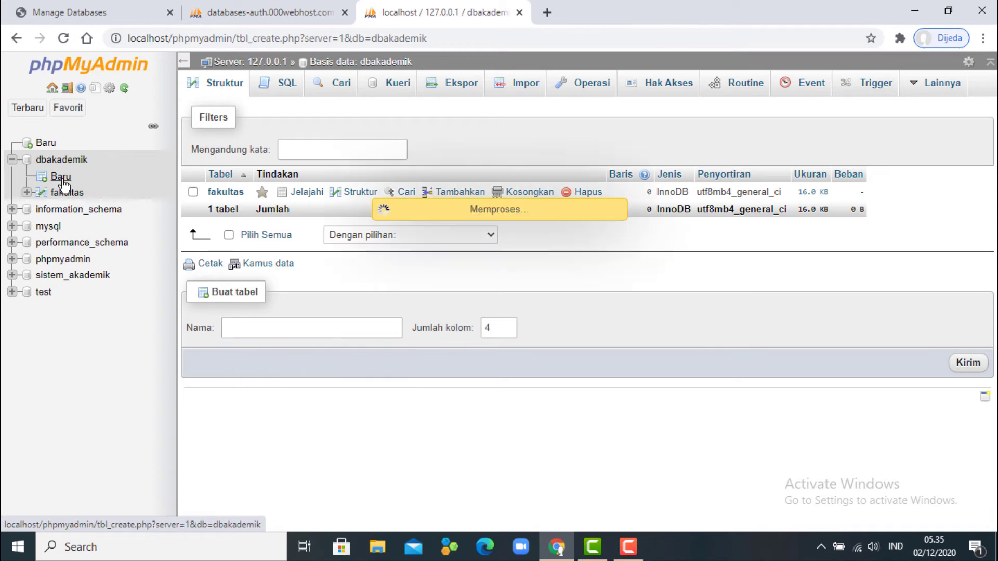
click(338, 109)
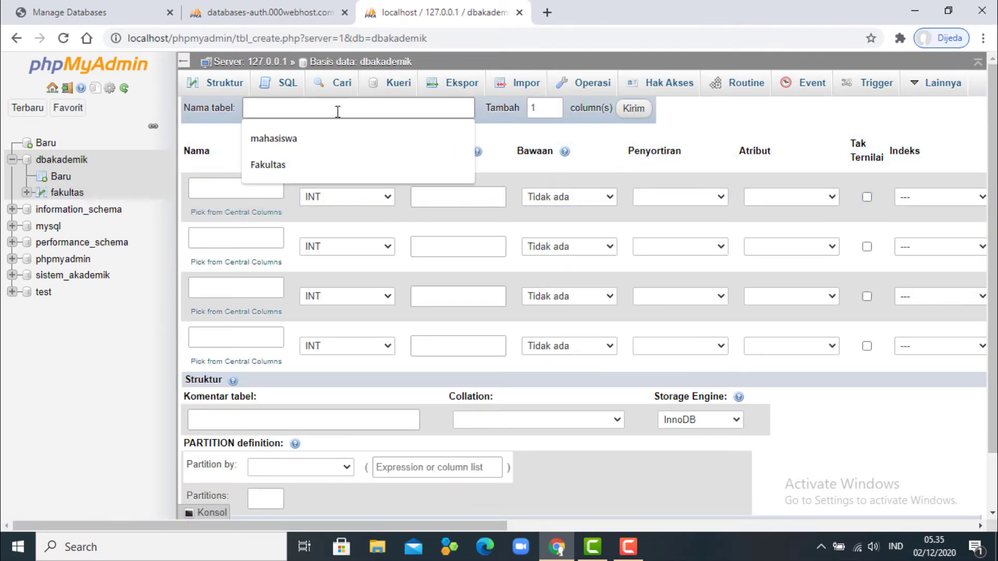
text(P)
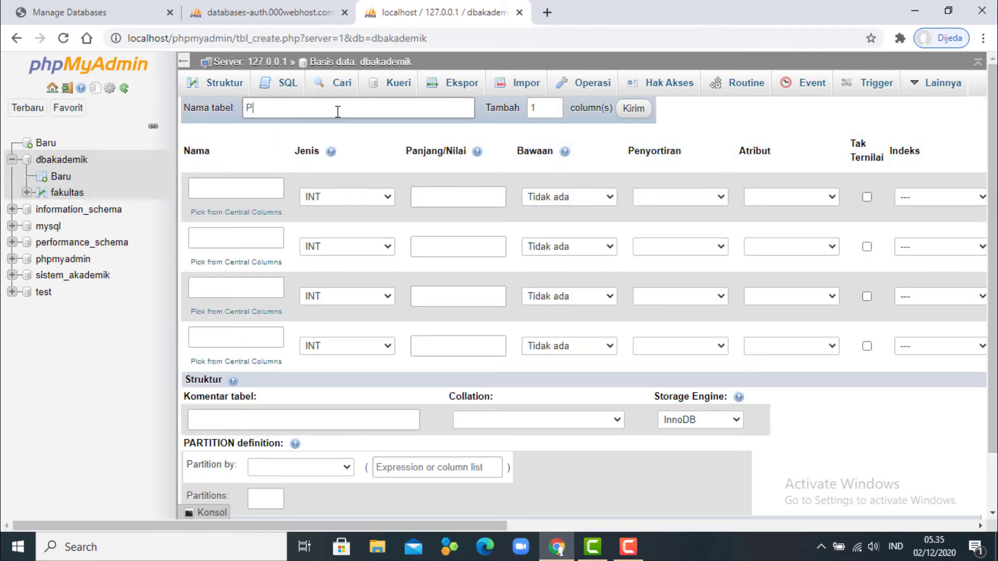
text(rogramStudi)
click(554, 104)
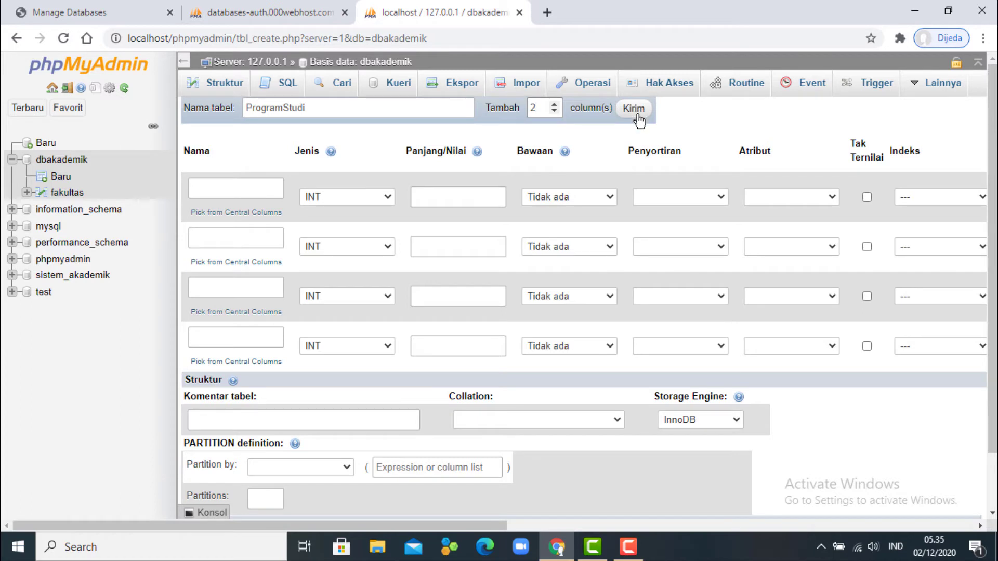
double_click(547, 114)
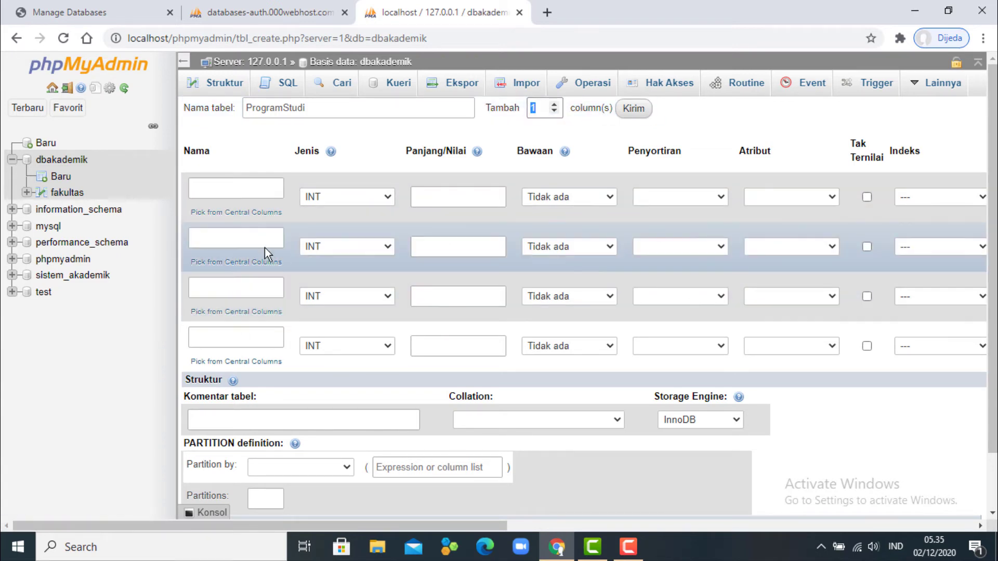
Name the first three columns of the ProgramStudi table KodeProdi, ProgramStudi and KodeFakultas.
click(255, 196)
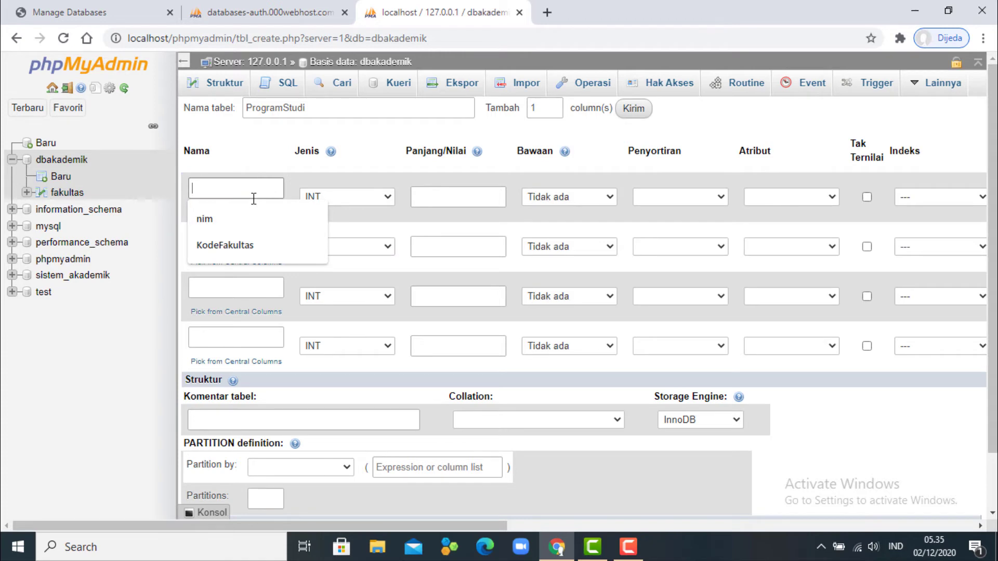
text(Kode)
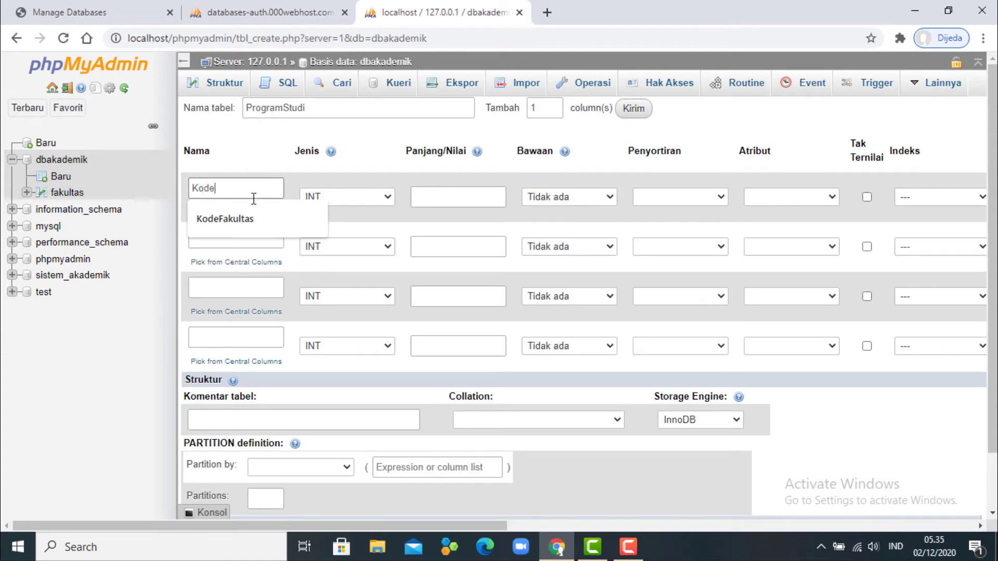
text(Prodi)
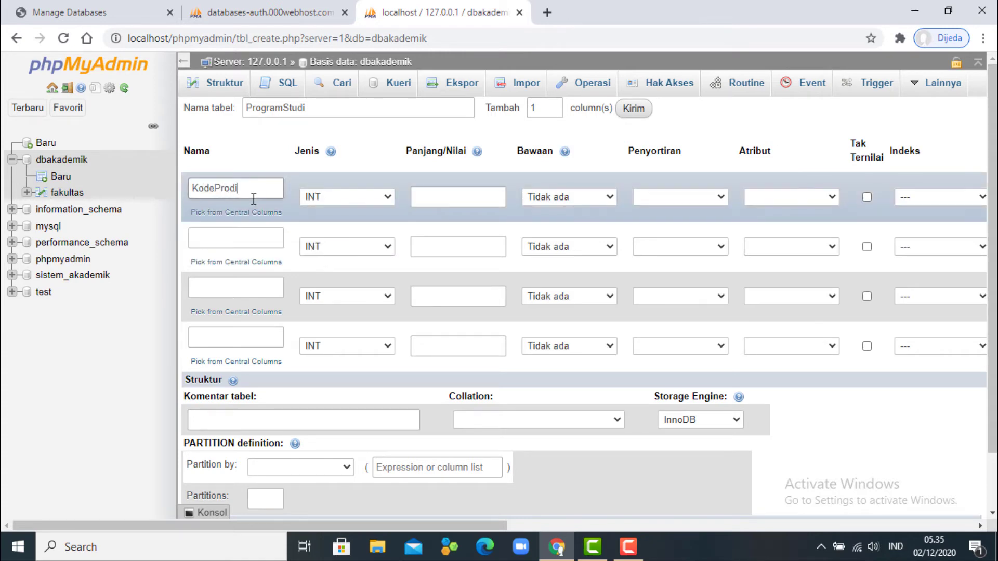
click(245, 237)
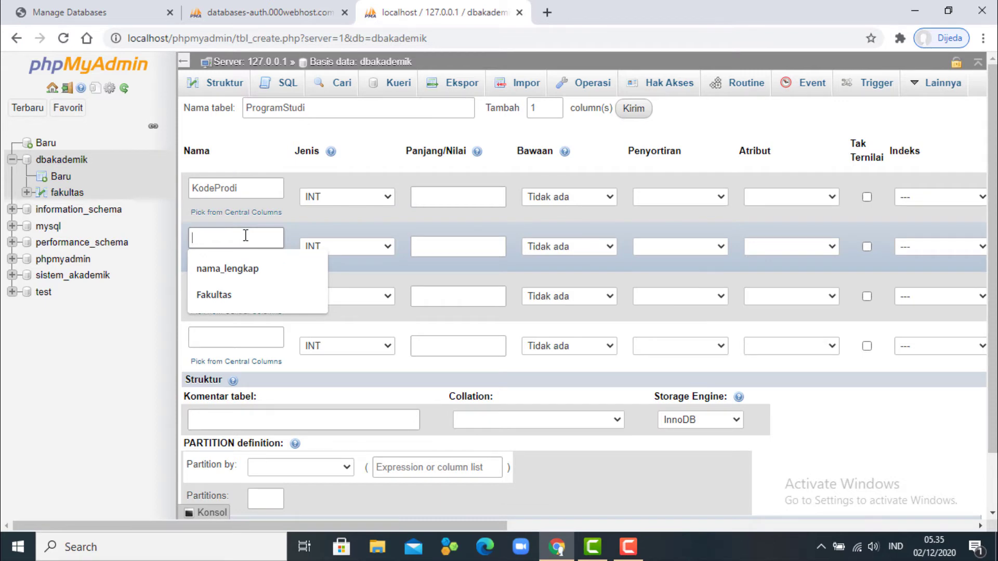
text(ProgramStu)
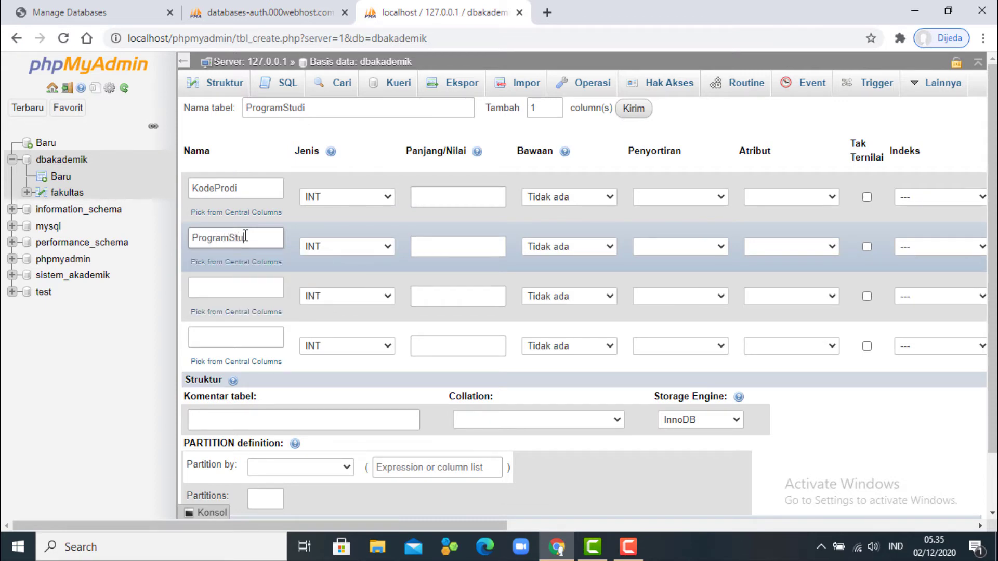
text(di)
click(232, 289)
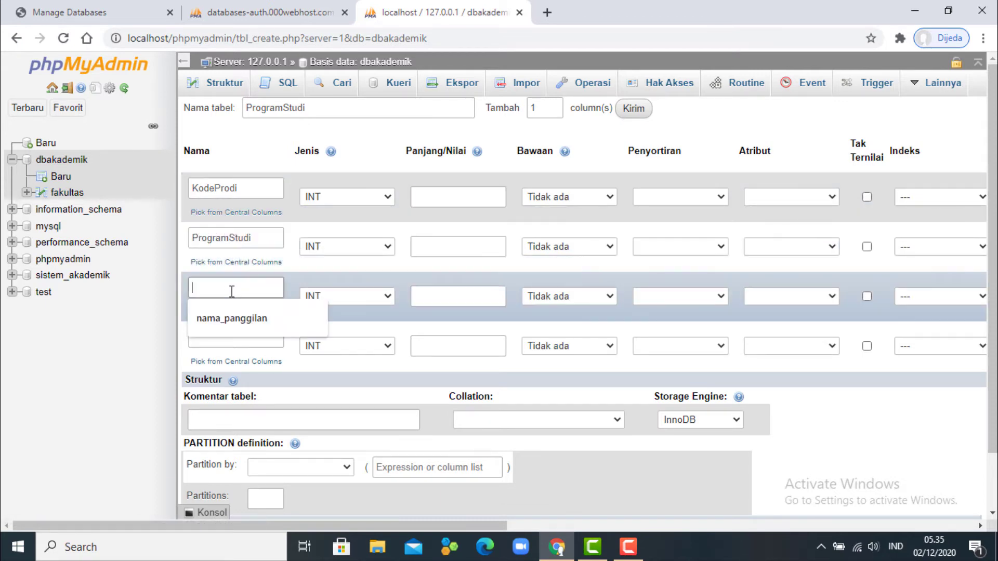
text(KodeFa)
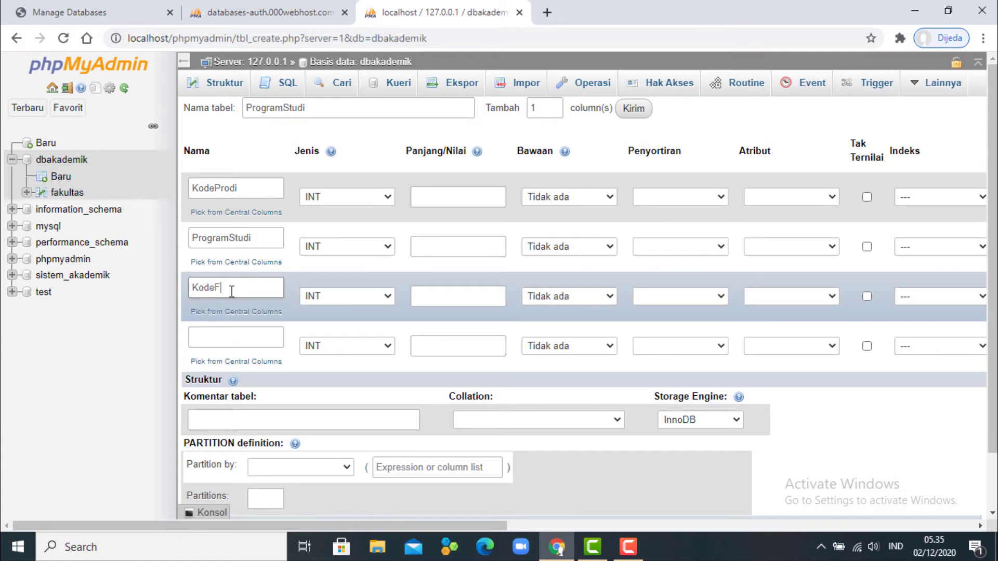
text(kultas)
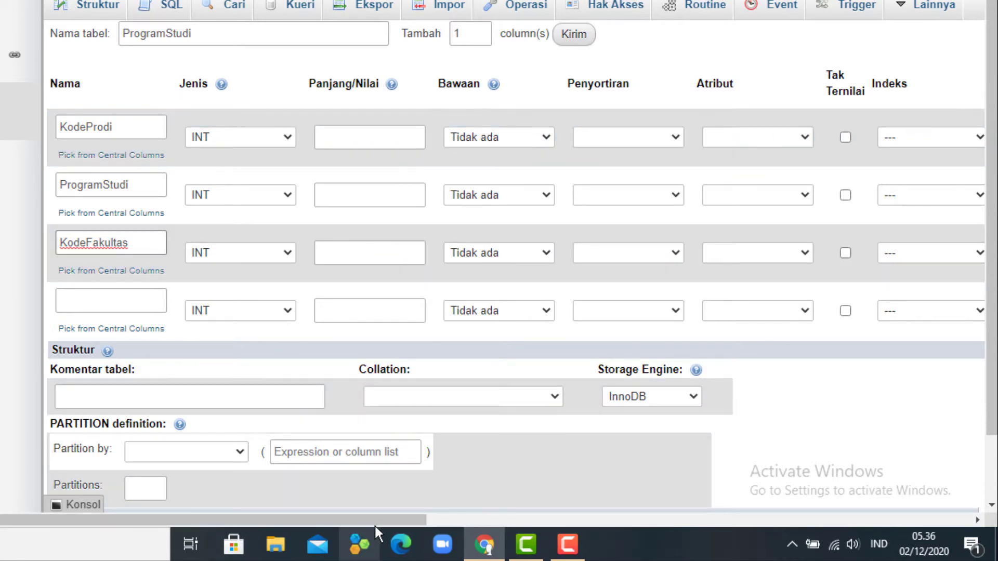
Make KodeProdi an auto-increment column with the PRIMARY index.
drag(378, 525, 481, 522)
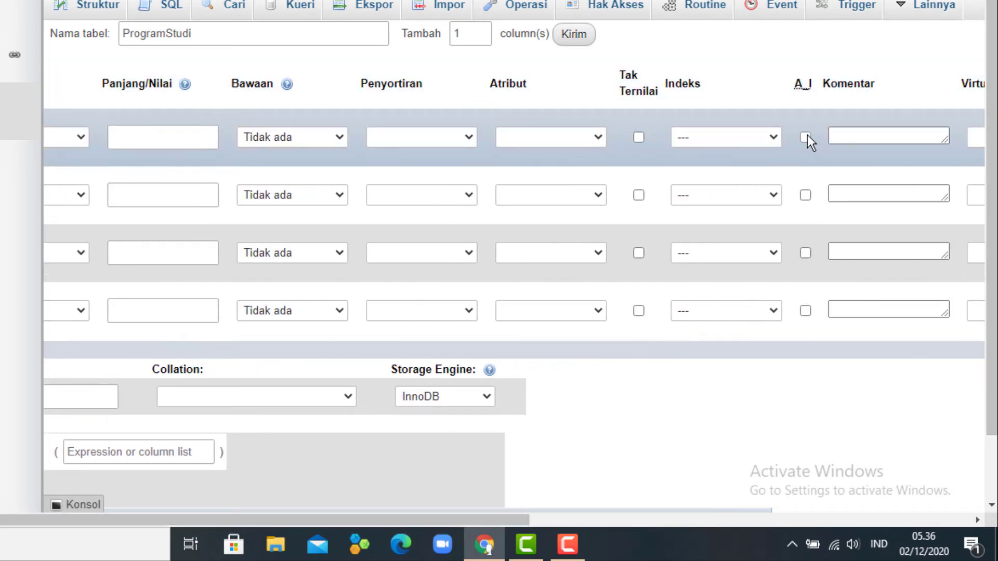
click(806, 136)
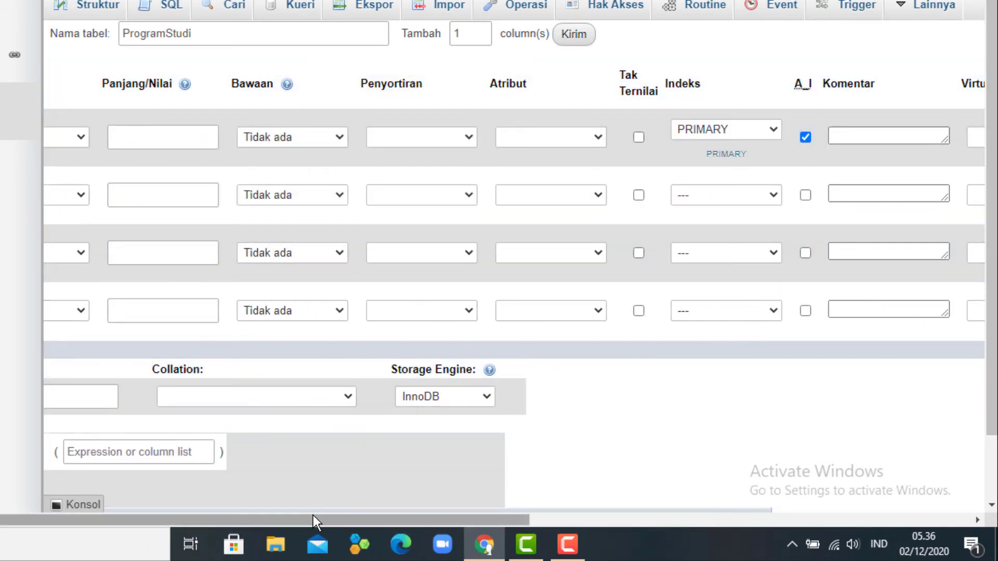
drag(311, 523, 148, 503)
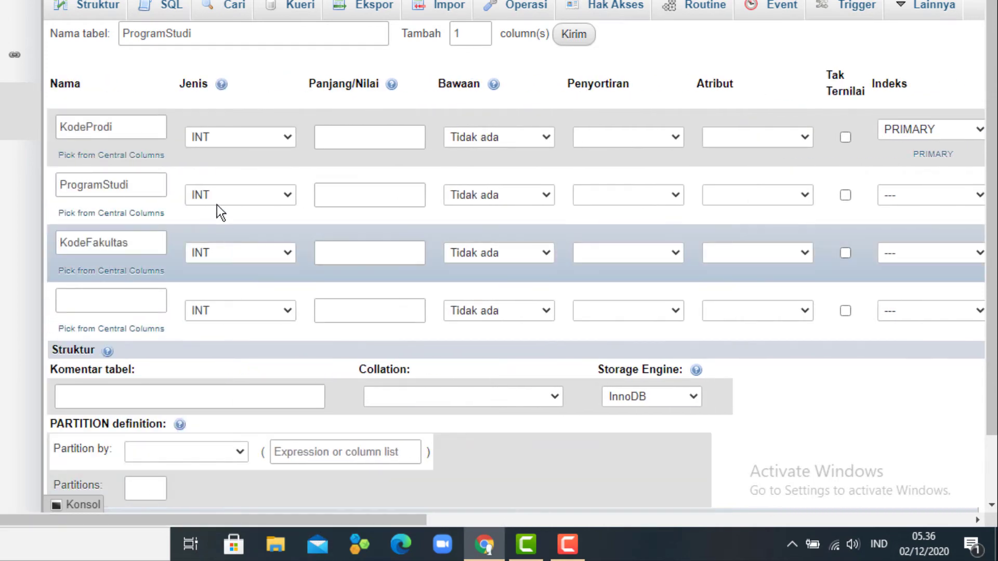
Set the ProgramStudi column's data type to CHAR with a length of 50.
click(286, 193)
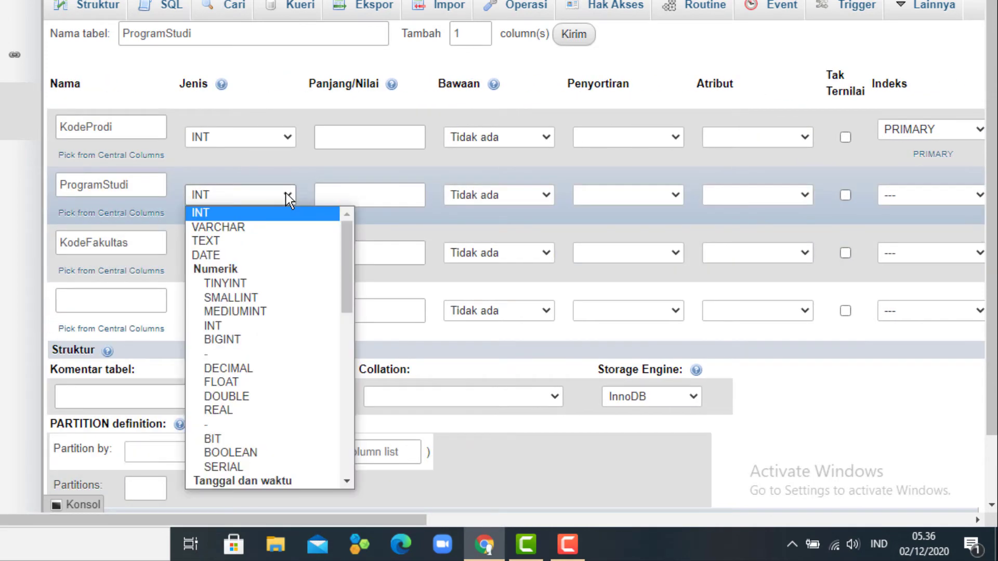
scroll(234, 440, down, 3)
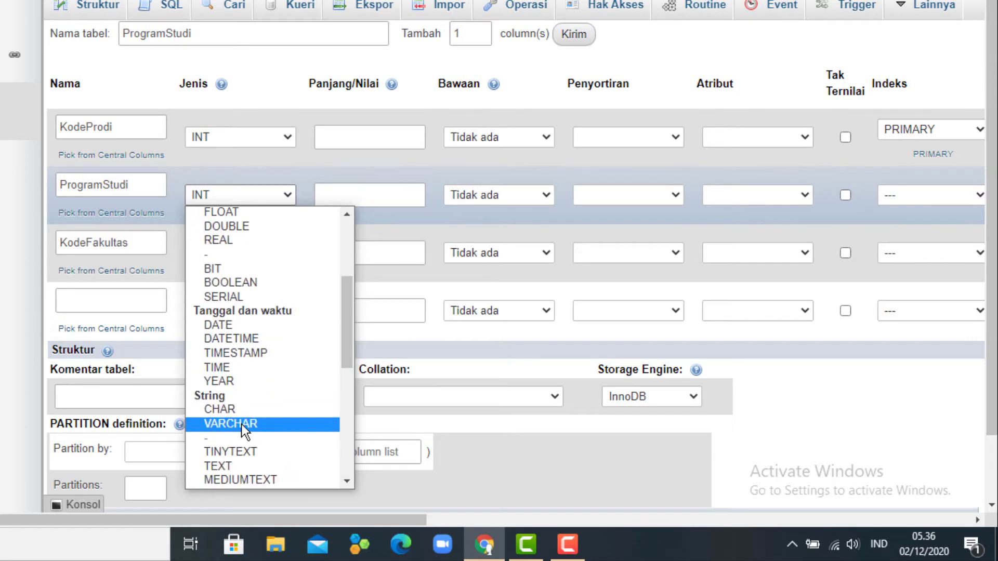
click(246, 405)
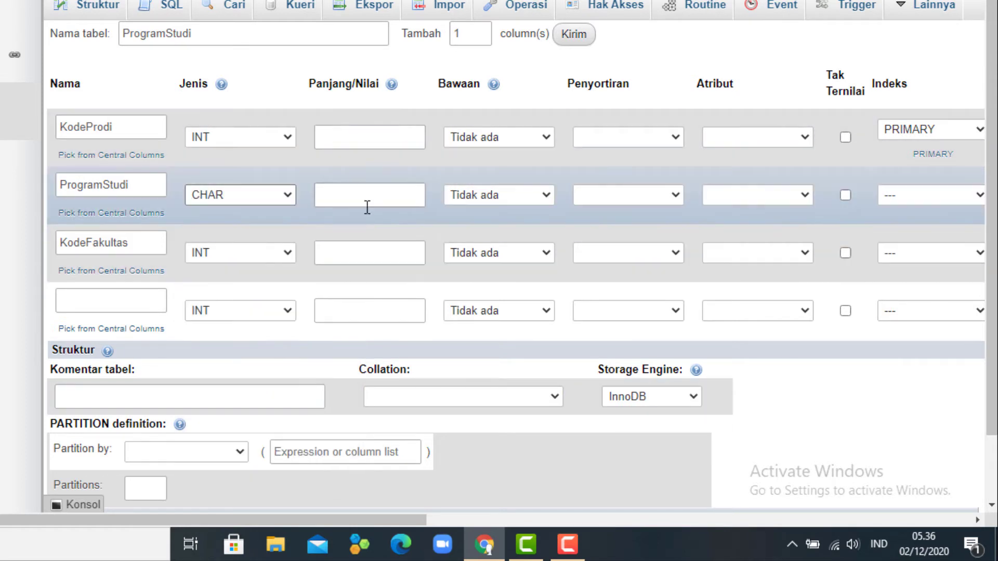
click(374, 195)
text(50)
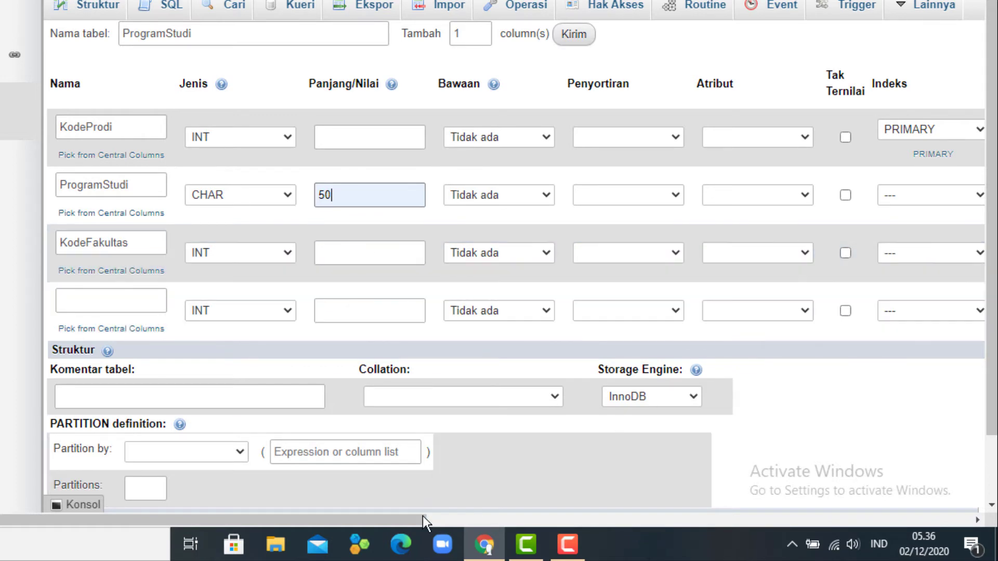
drag(400, 519, 512, 507)
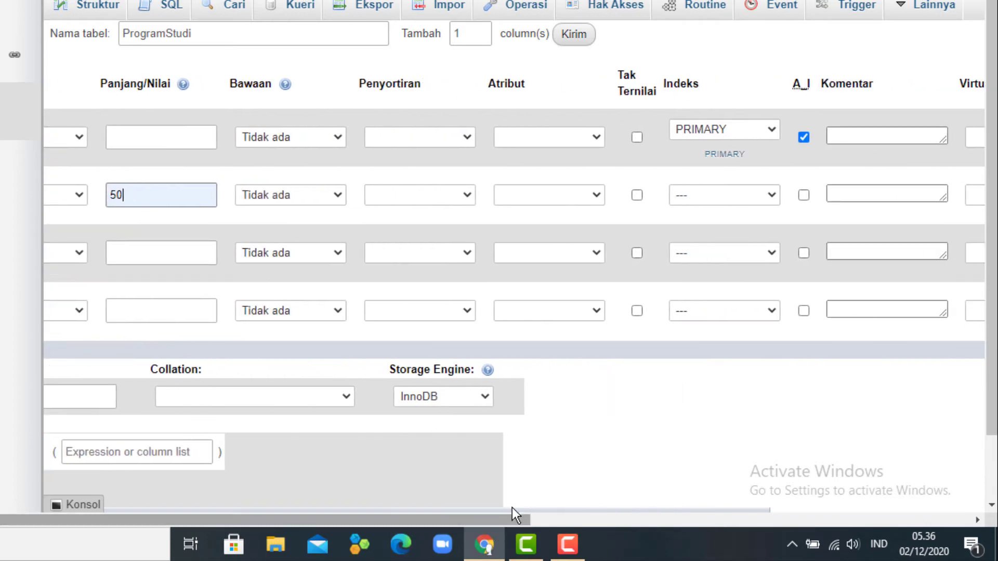
click(772, 253)
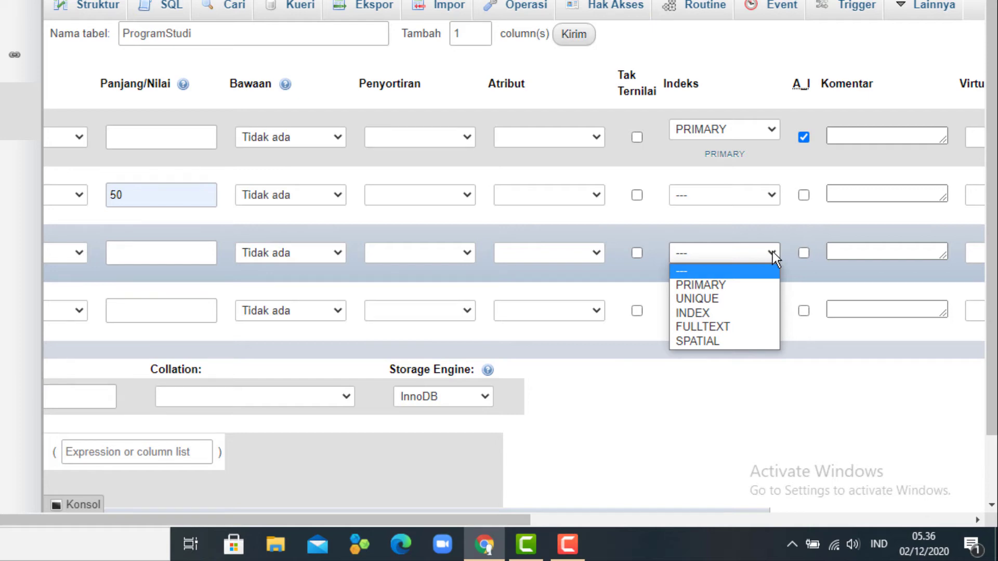
click(772, 252)
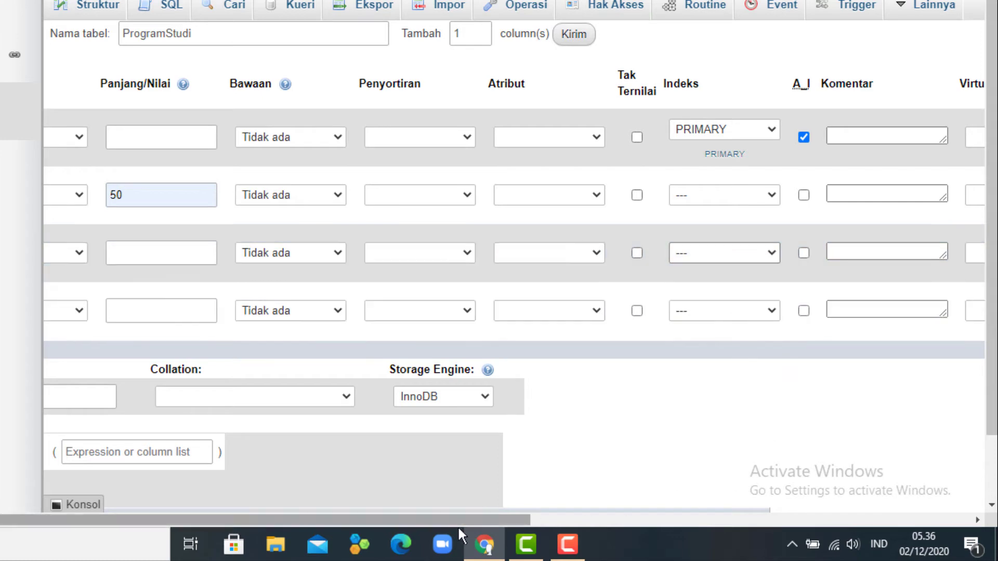
drag(466, 520, 361, 514)
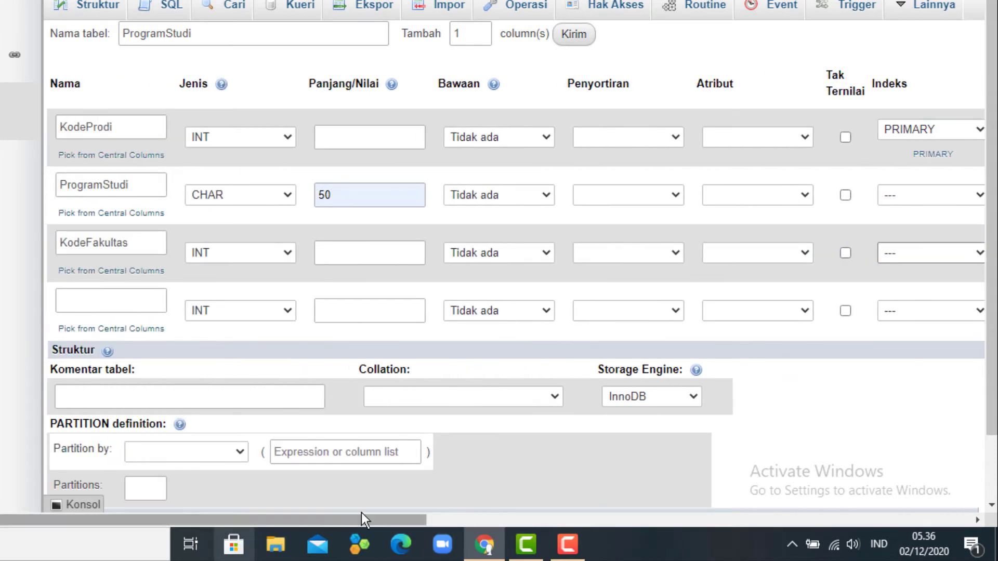
Save the new ProgramStudi table with its three defined columns.
scroll(837, 445, down, 2)
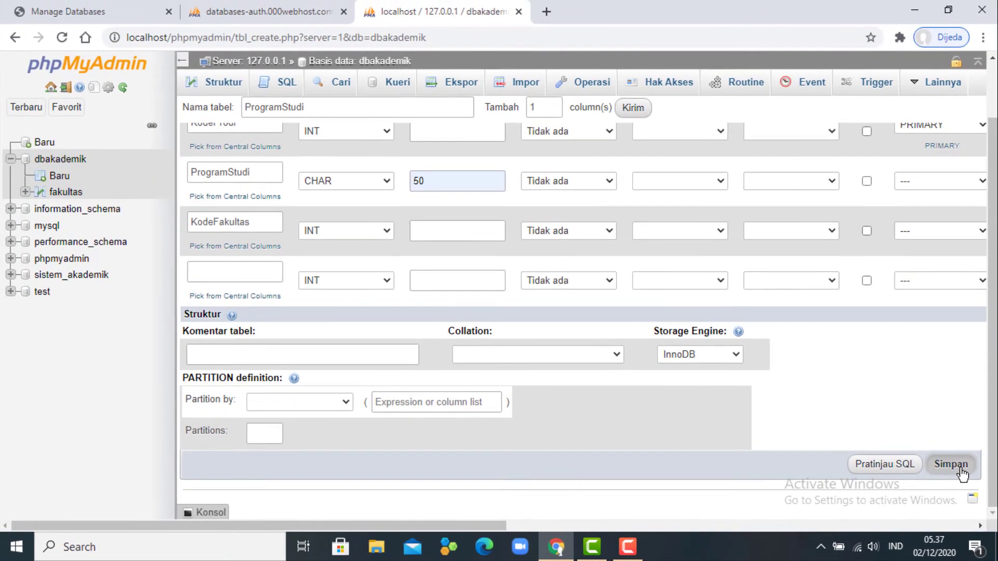
click(954, 455)
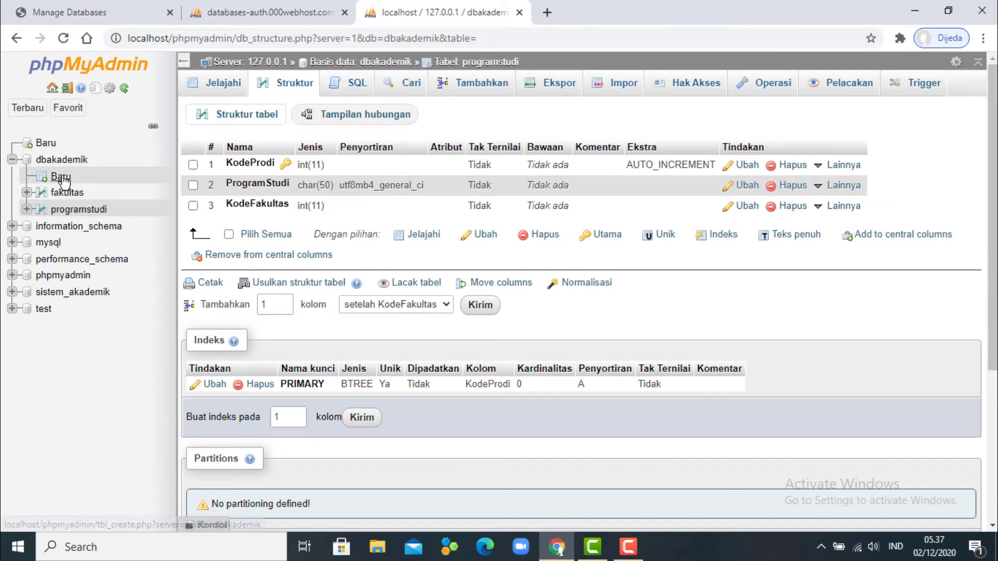
Start a new table named Mahasiswa with 6 columns in the dbakademik database.
click(383, 64)
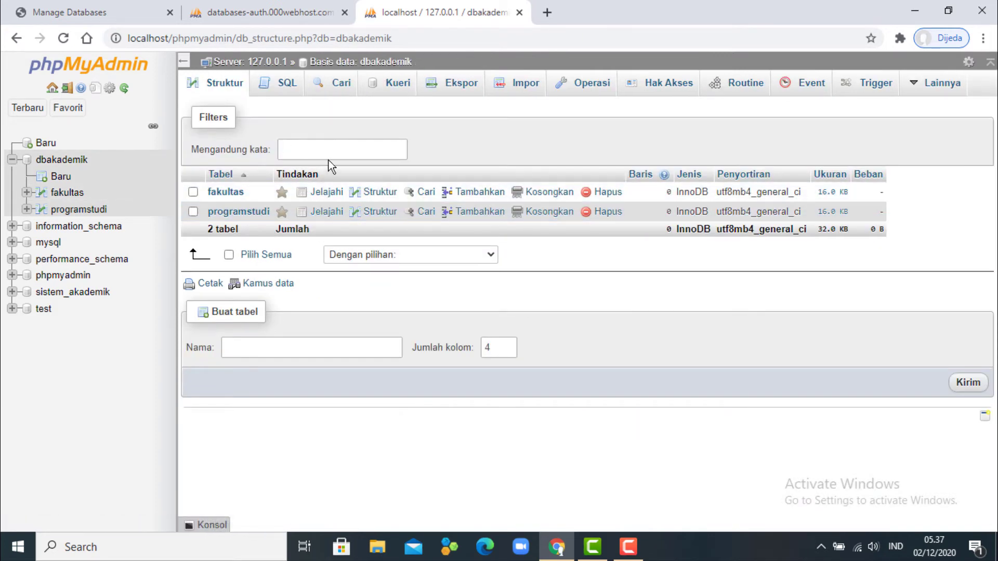
click(285, 348)
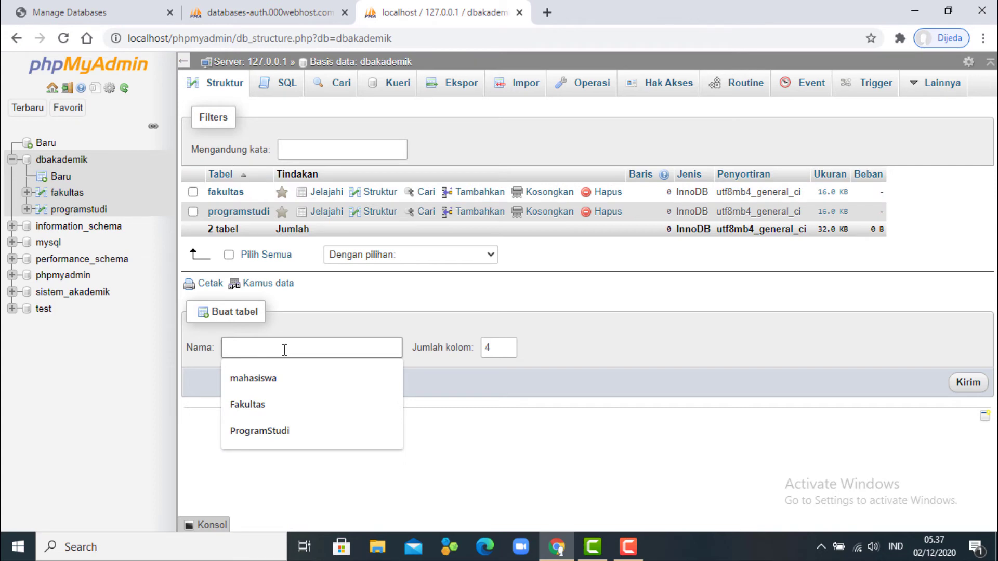
text(Mahasiswa)
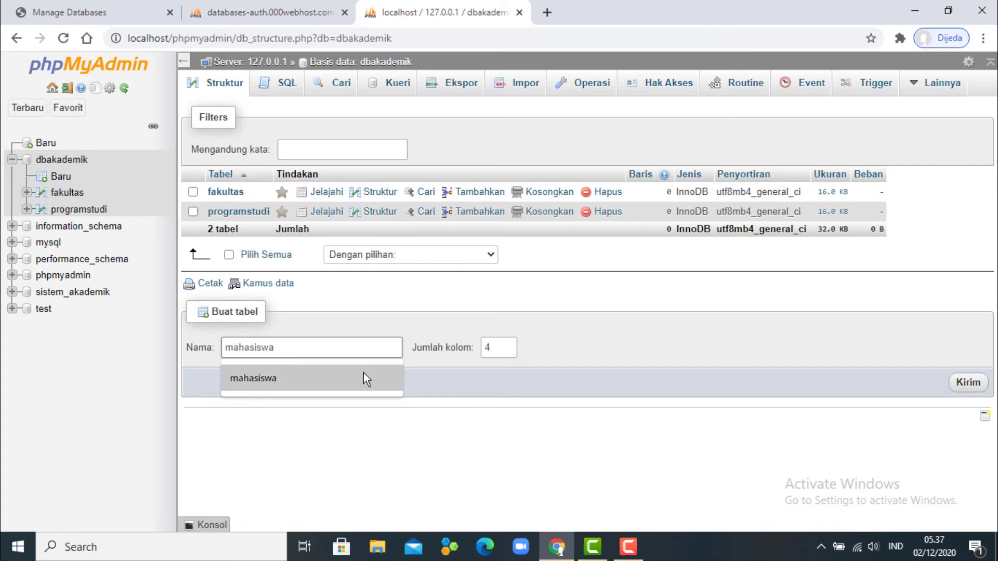
click(508, 345)
click(508, 345)
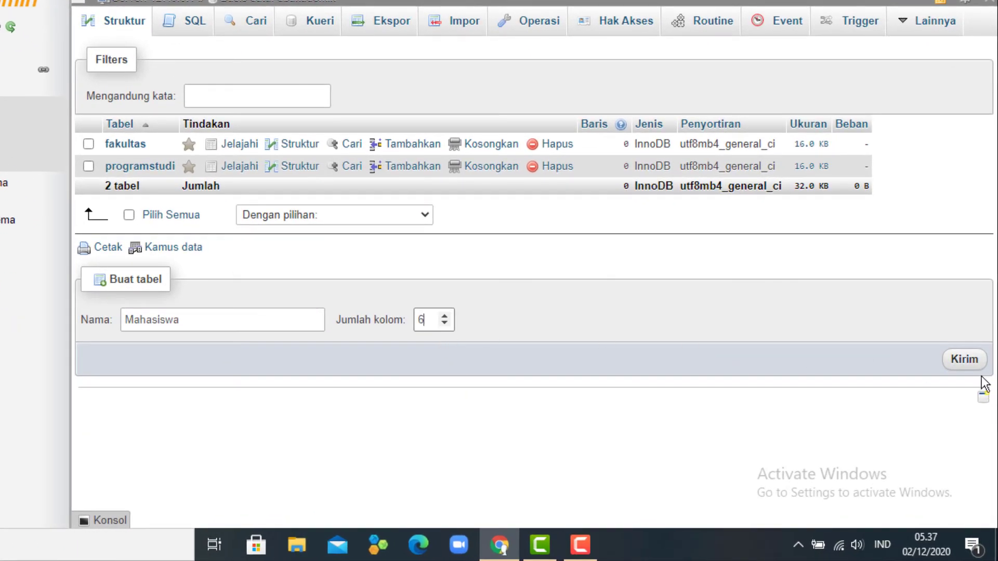
click(967, 365)
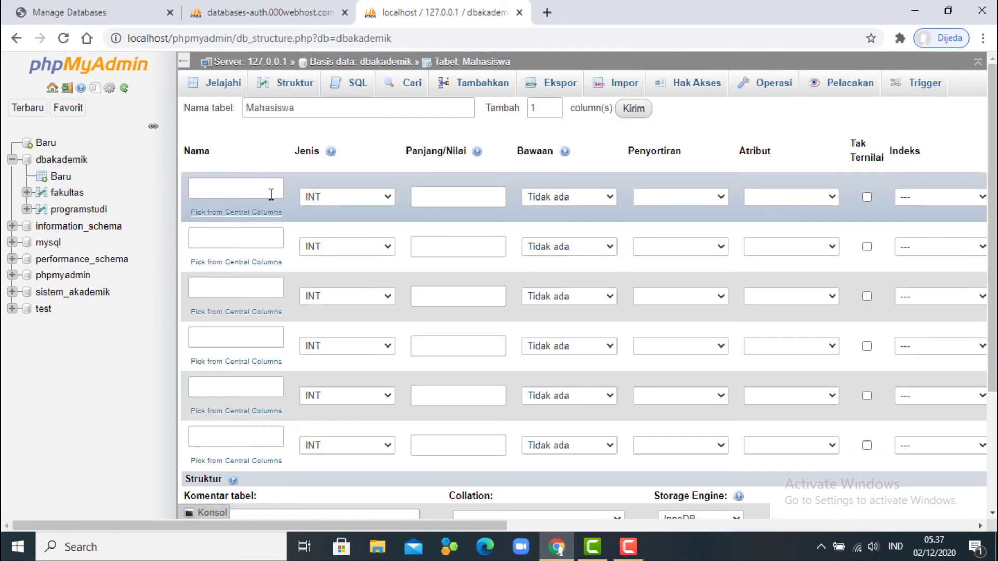
Name the first three columns of the Mahasiswa table NPM, NamaMahasiswa and TempatLahir.
click(271, 192)
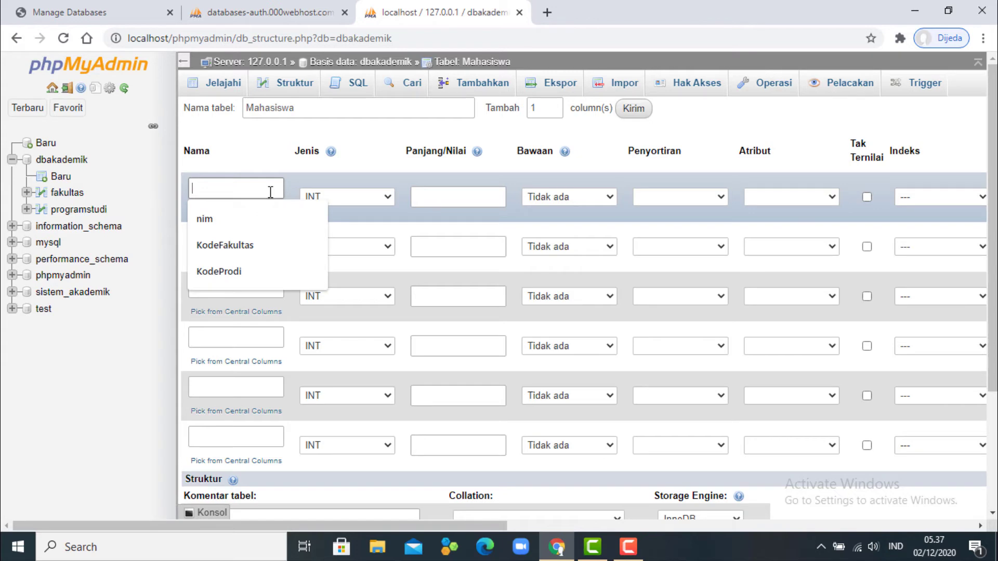
text(NPM)
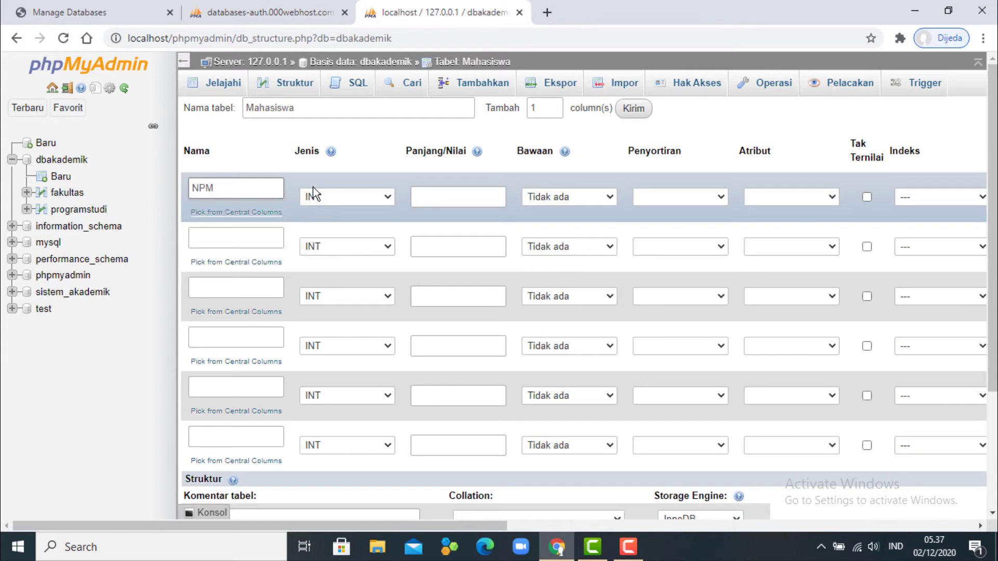
click(244, 238)
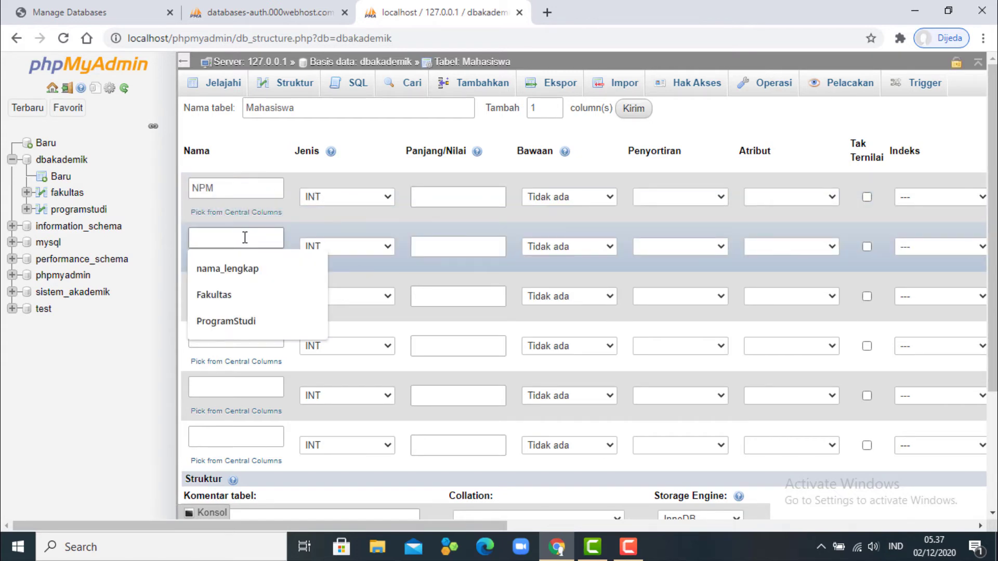
text(NamaMahasiswa)
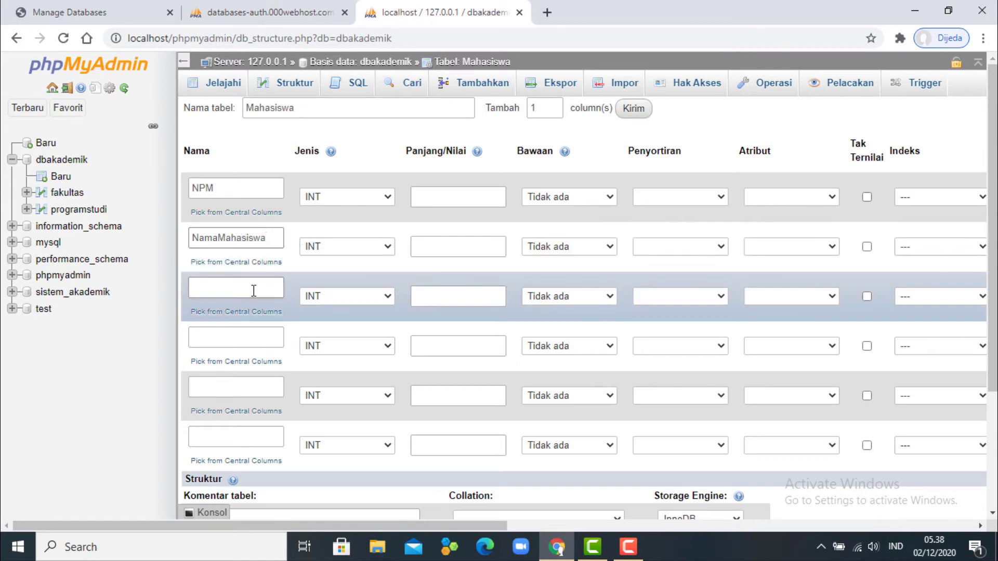
click(253, 290)
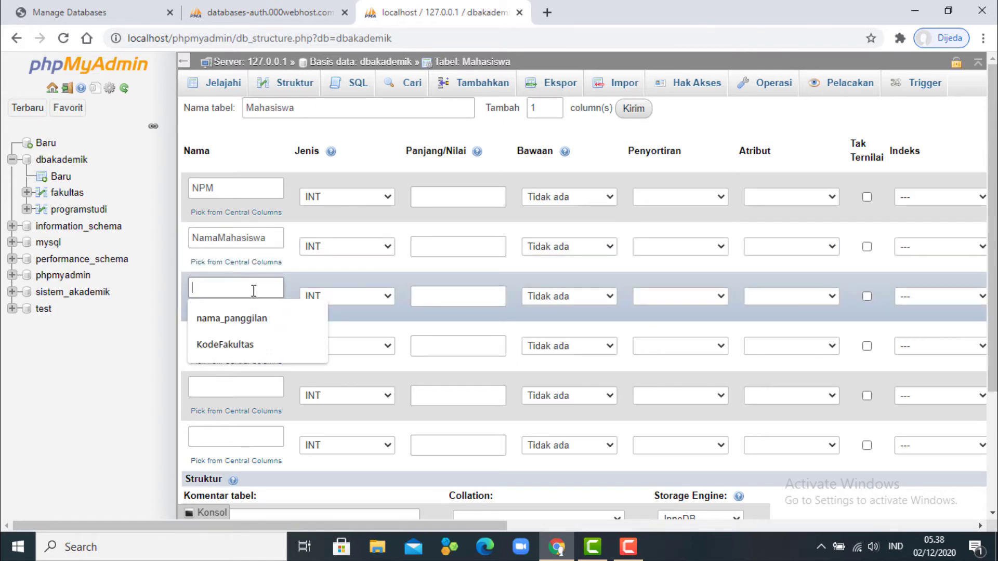
text(TempatLahir)
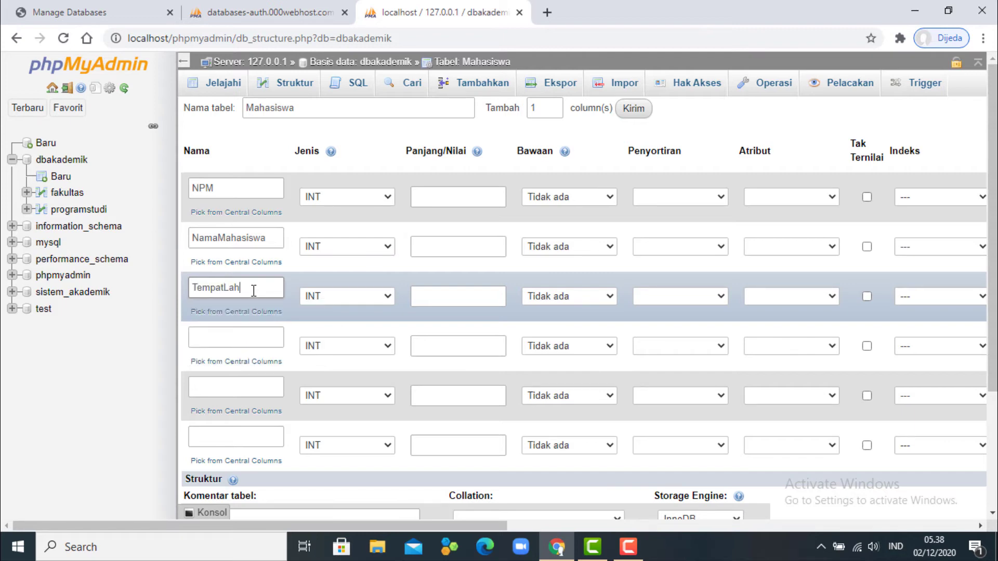
Name the remaining three columns of the Mahasiswa table TanggalLahir, Alamat and KodeProdi.
click(259, 344)
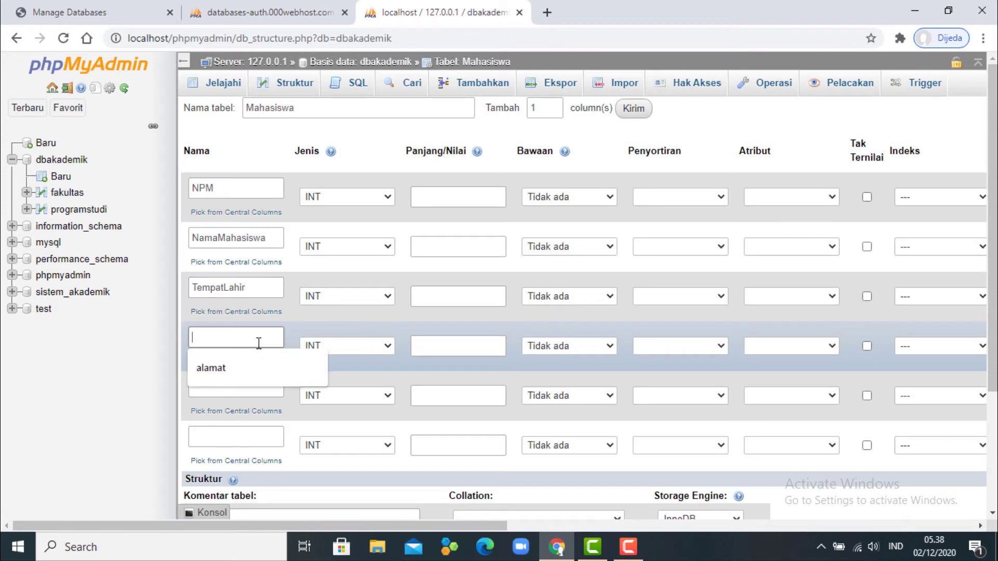
text(TanggalLahir)
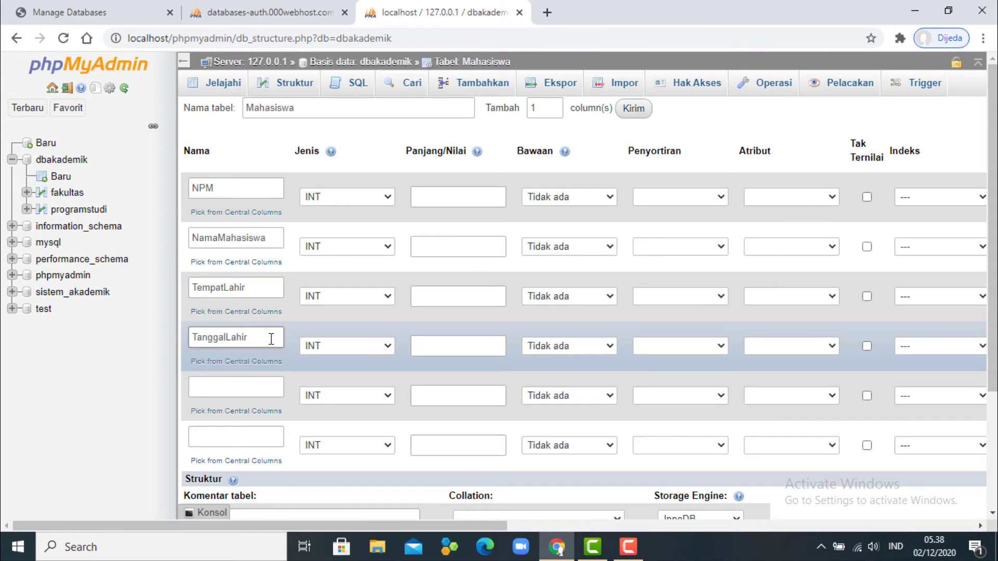
click(261, 390)
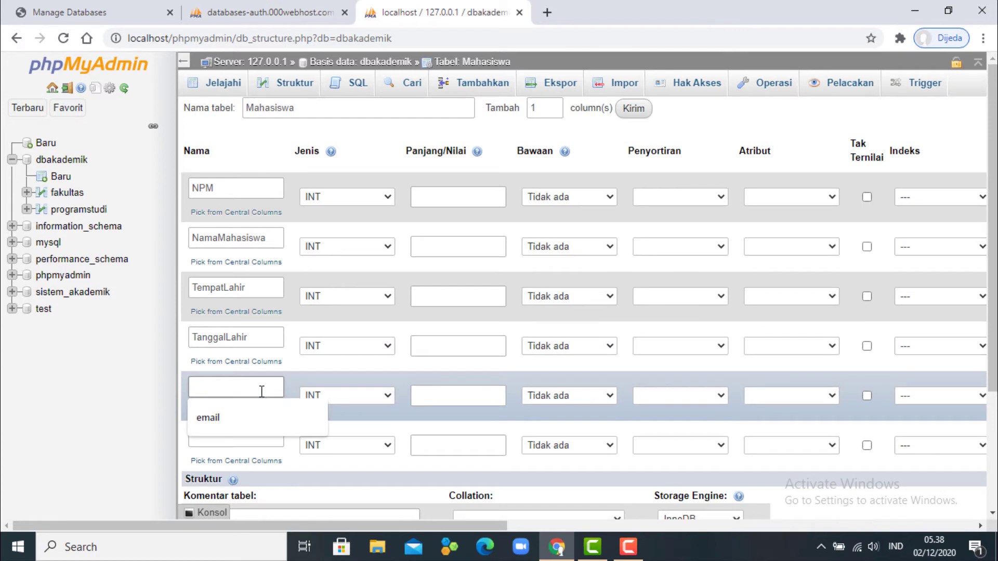
text(Alamat)
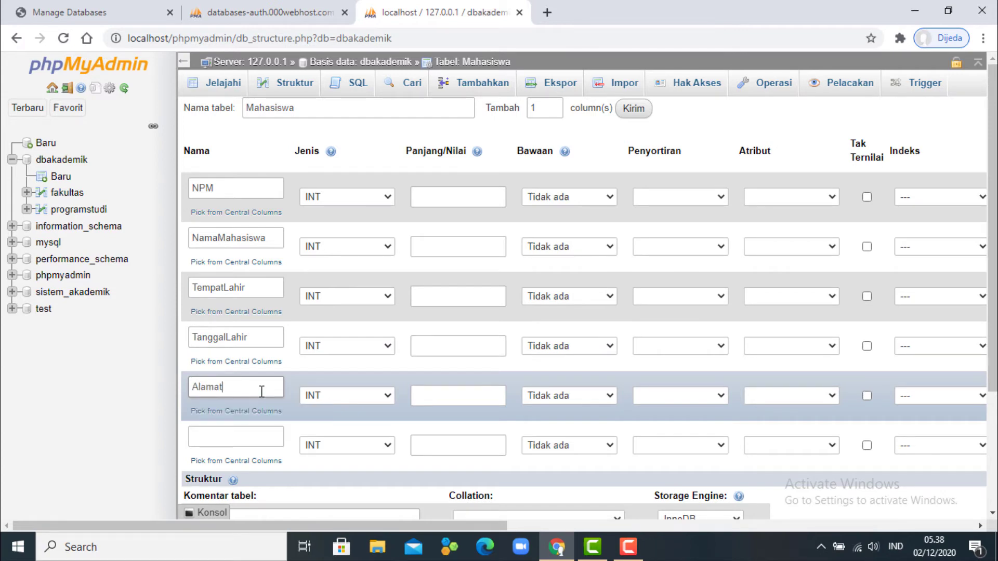
click(256, 436)
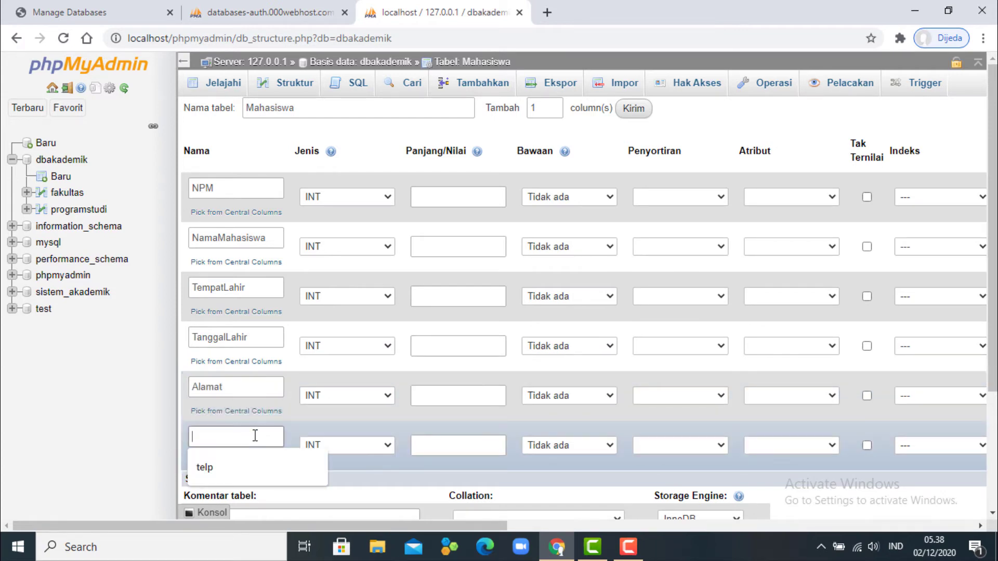
text(KodePr)
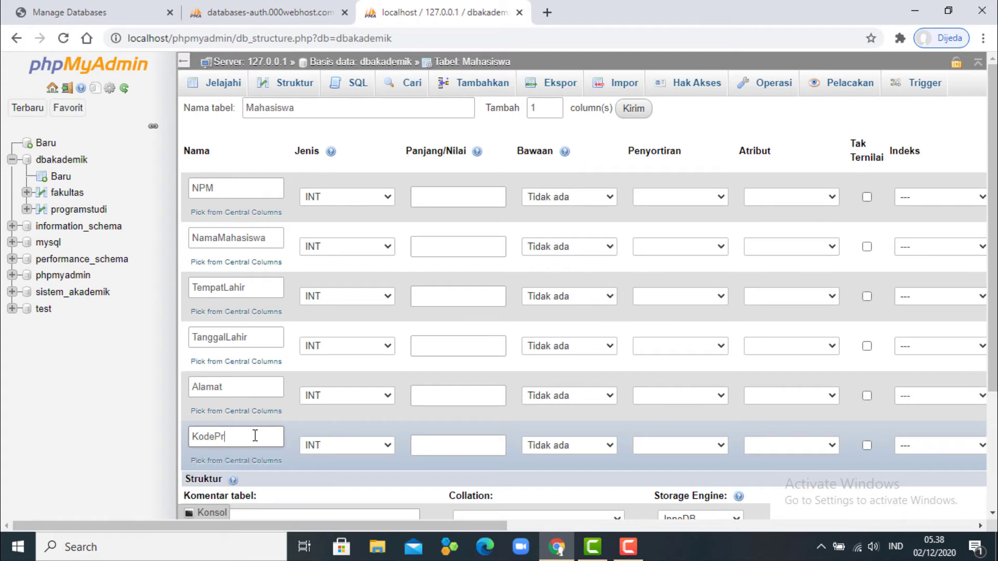
text(ogram)
key(BackSpace)
key(BackSpace)
key(BackSpace)
key(BackSpace)
text(di)
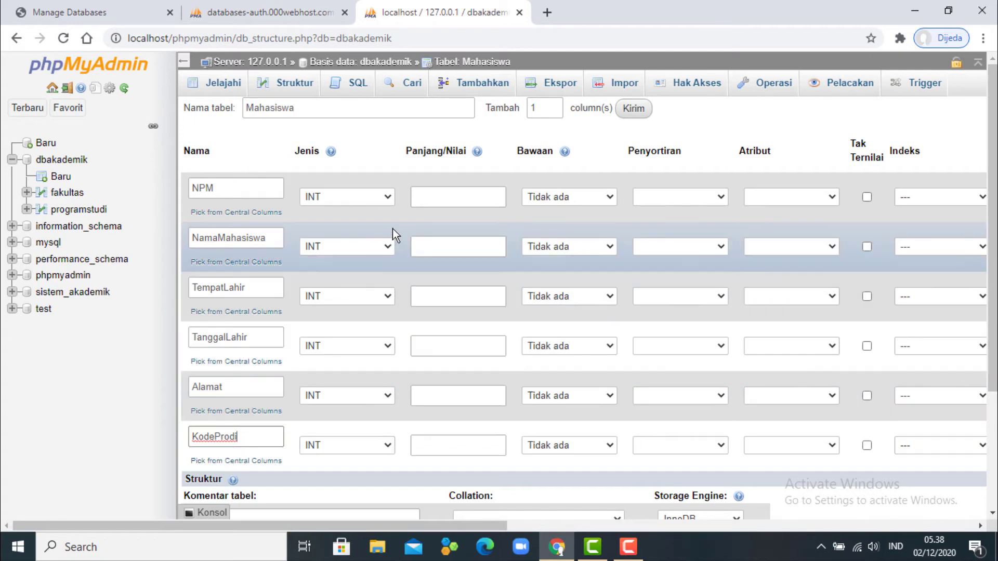
Set the NPM column's data type to CHAR with a length of 10.
click(390, 199)
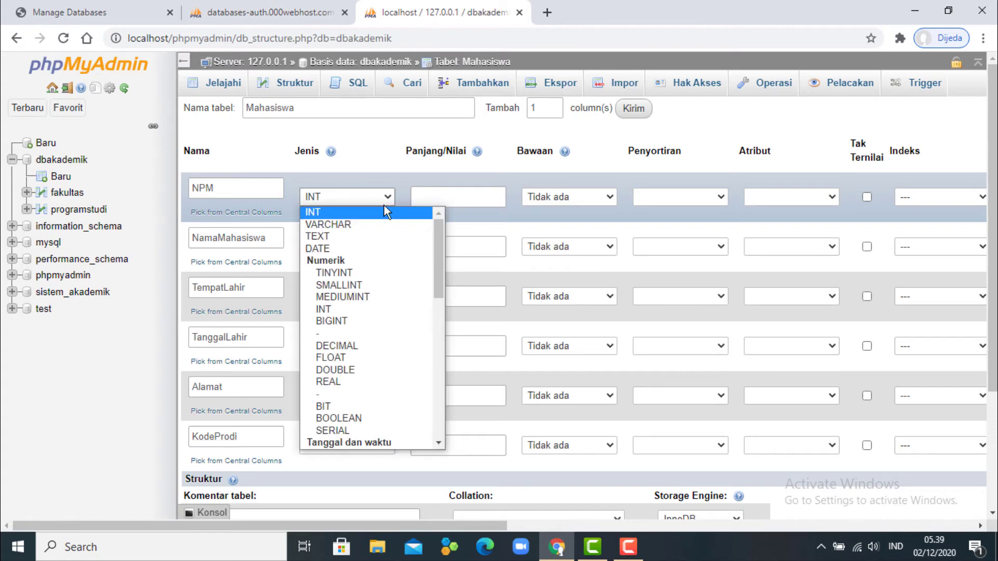
scroll(380, 375, down, 3)
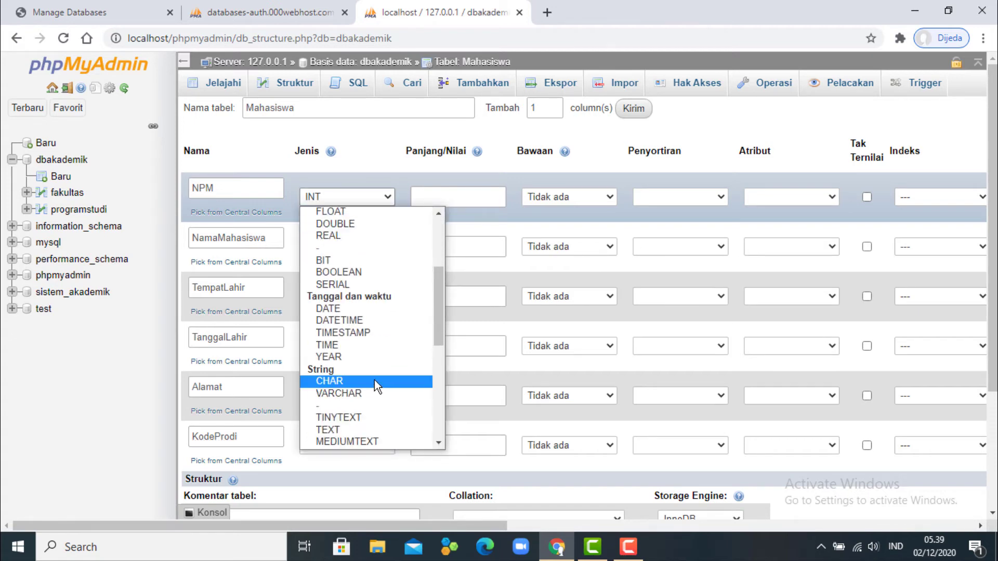
click(374, 379)
click(458, 200)
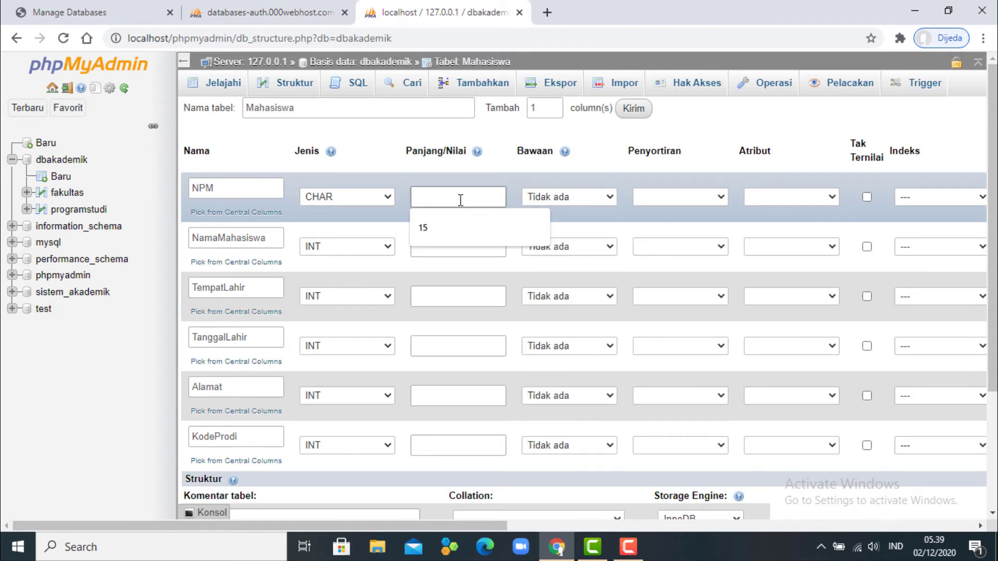
text(10)
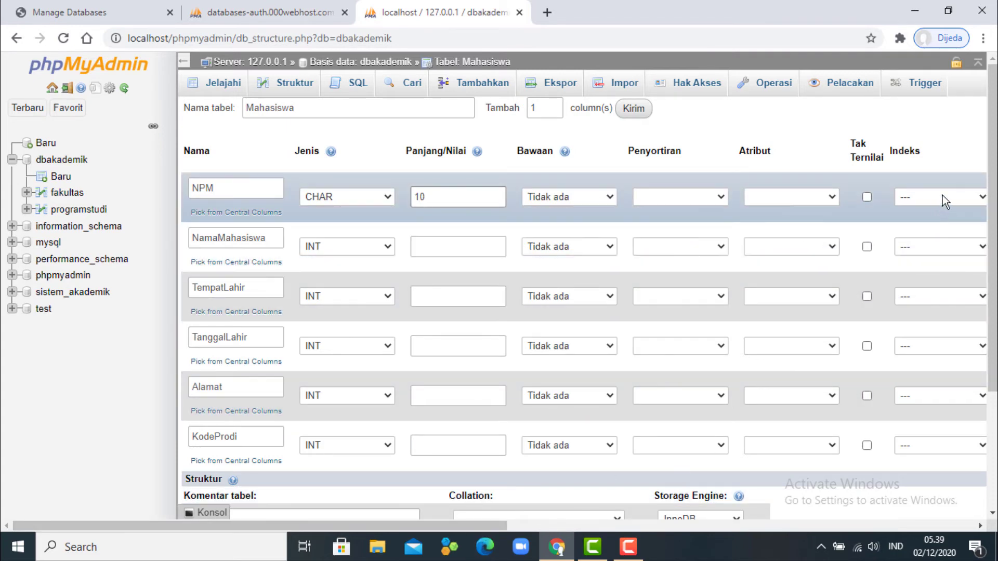
Assign the PRIMARY index to the NPM column, leaving the index size empty.
click(943, 194)
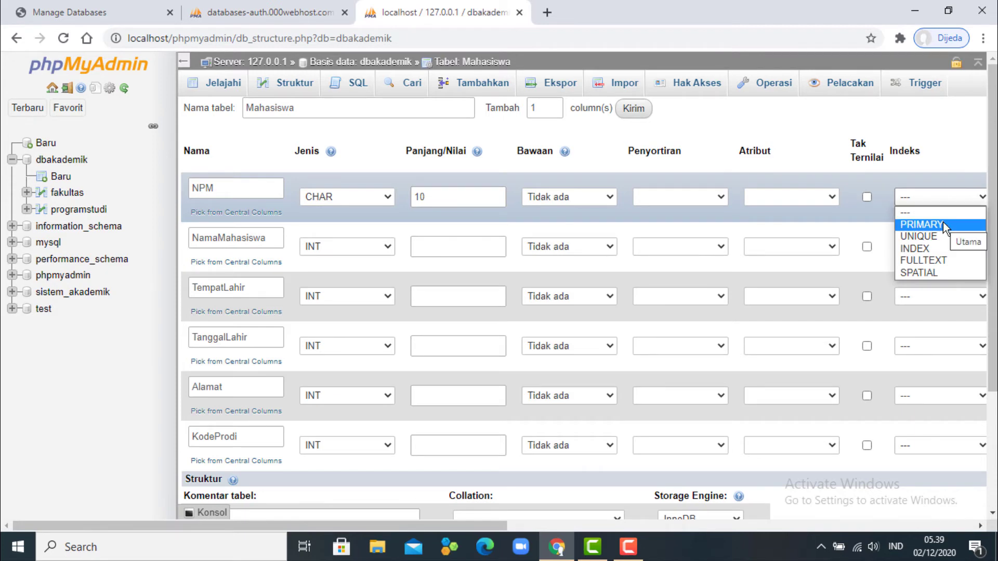
click(943, 223)
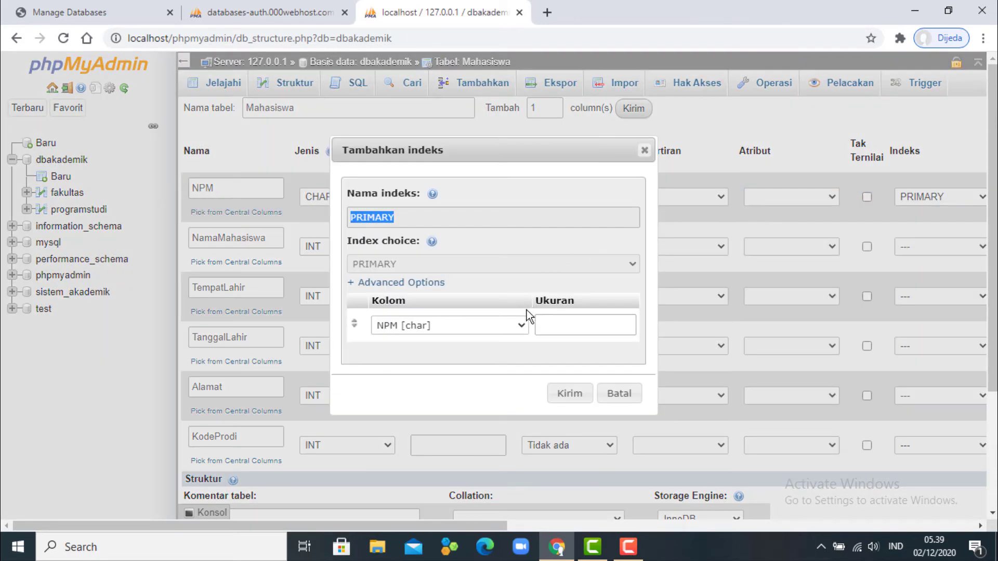
click(565, 397)
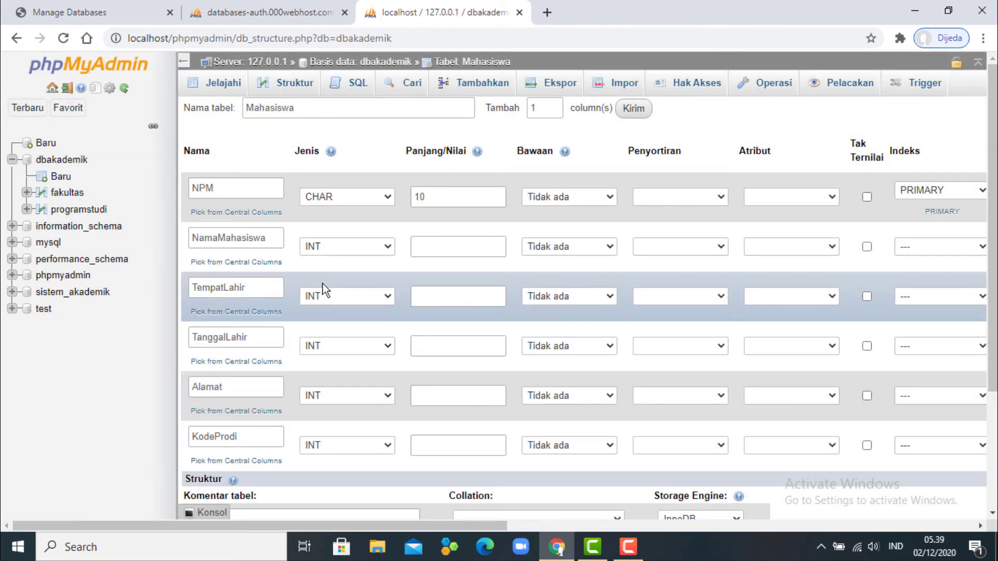
Set the NamaMahasiswa column's data type to CHAR with a length of 50.
click(388, 247)
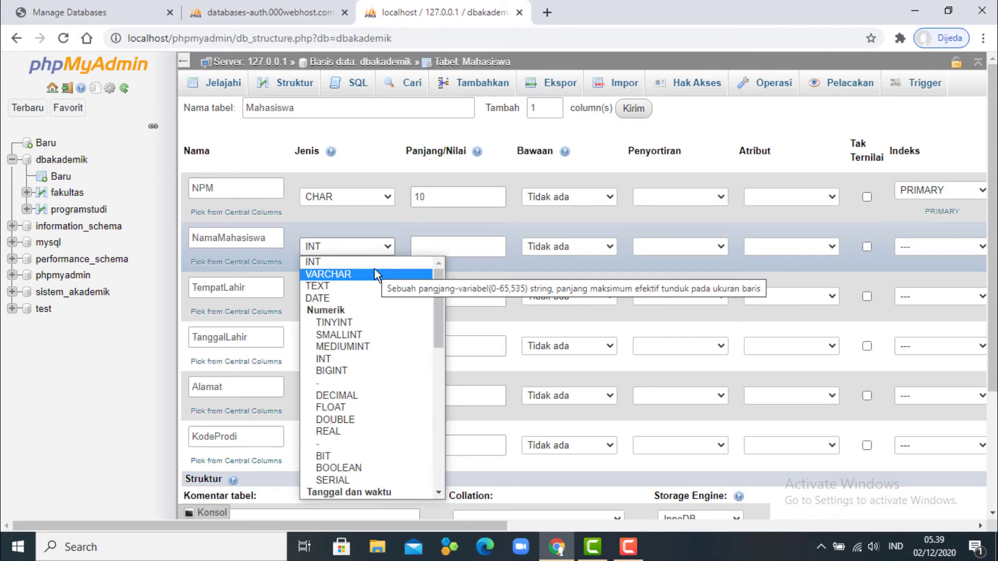
scroll(372, 358, down, 6)
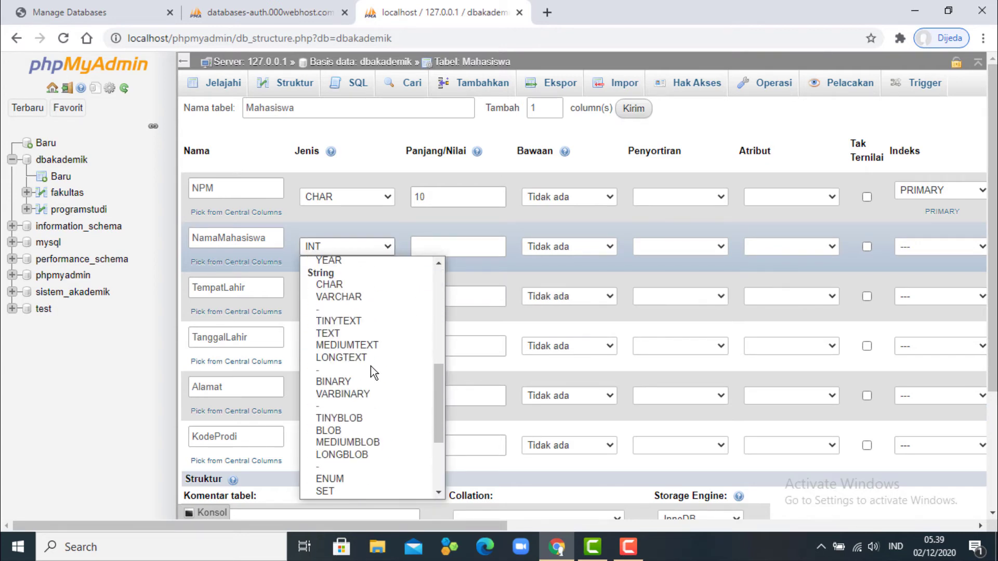
click(357, 283)
click(430, 248)
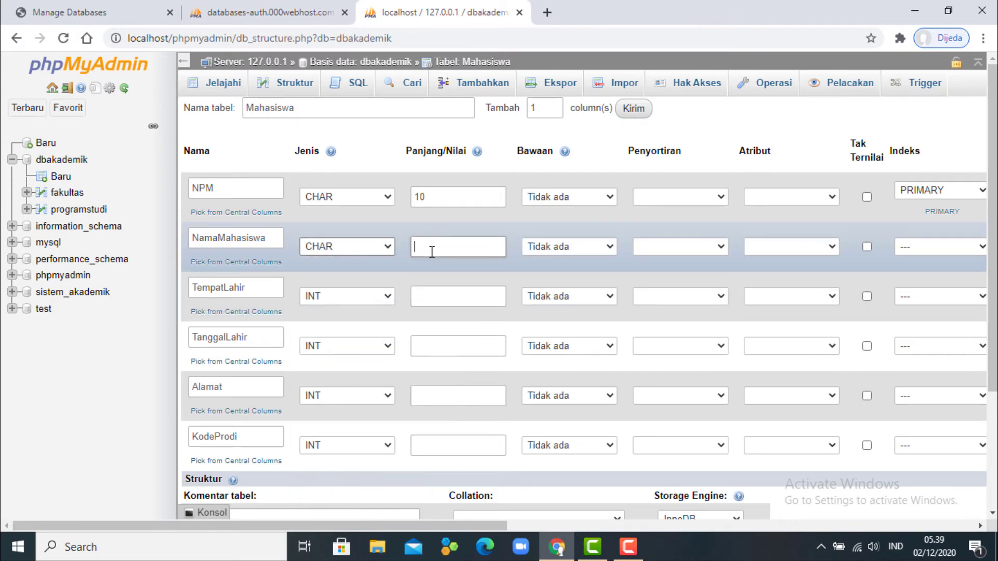
click(442, 271)
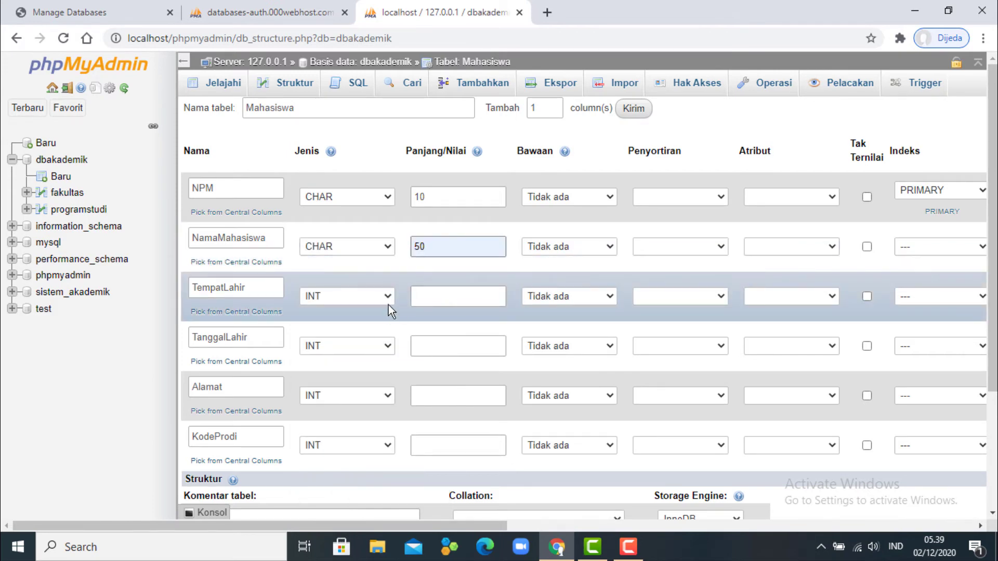
Set the TempatLahir column to CHAR with a length of 30 and the TanggalLahir column to DATE.
click(385, 297)
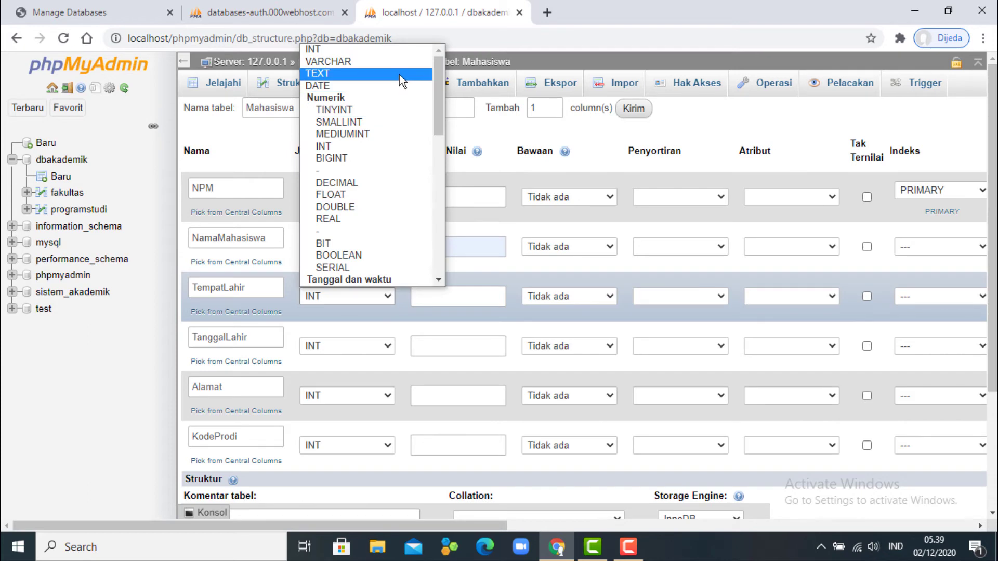
scroll(378, 211, down, 5)
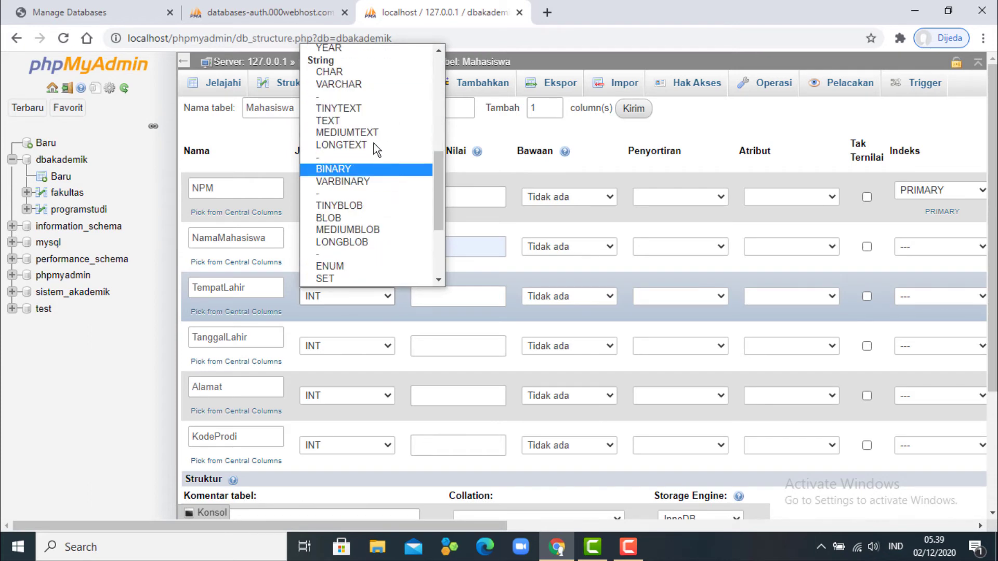
click(379, 73)
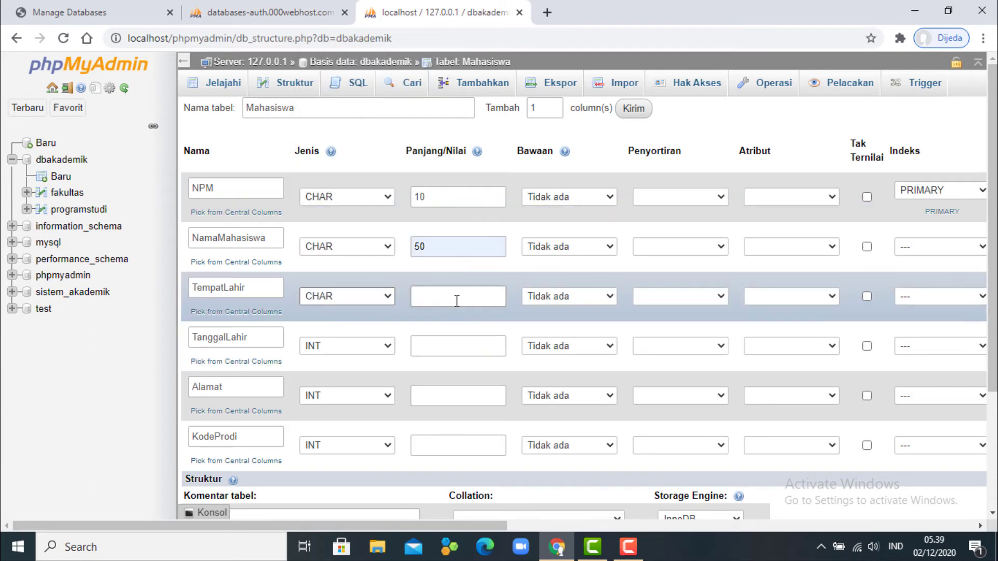
click(457, 298)
text(30)
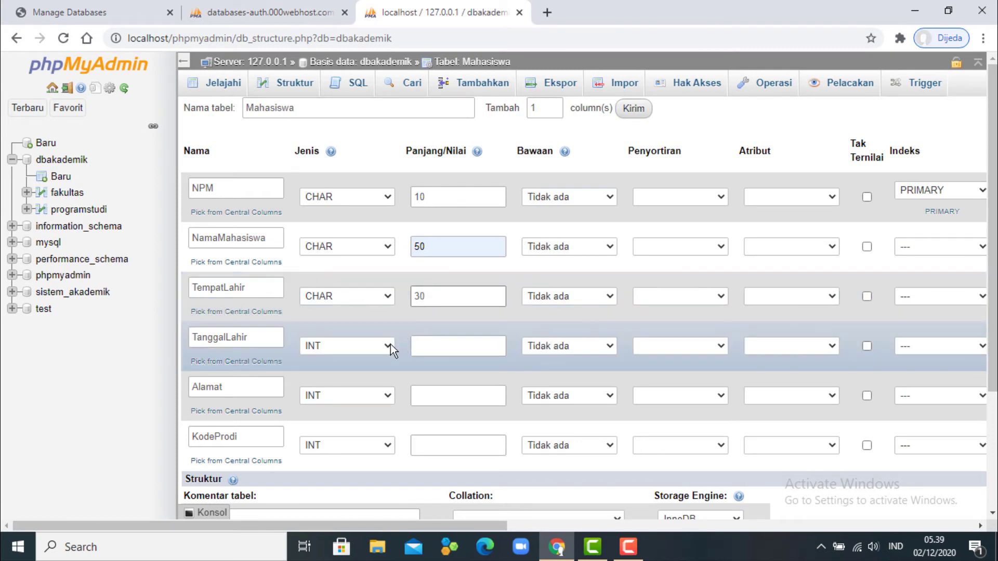
click(391, 345)
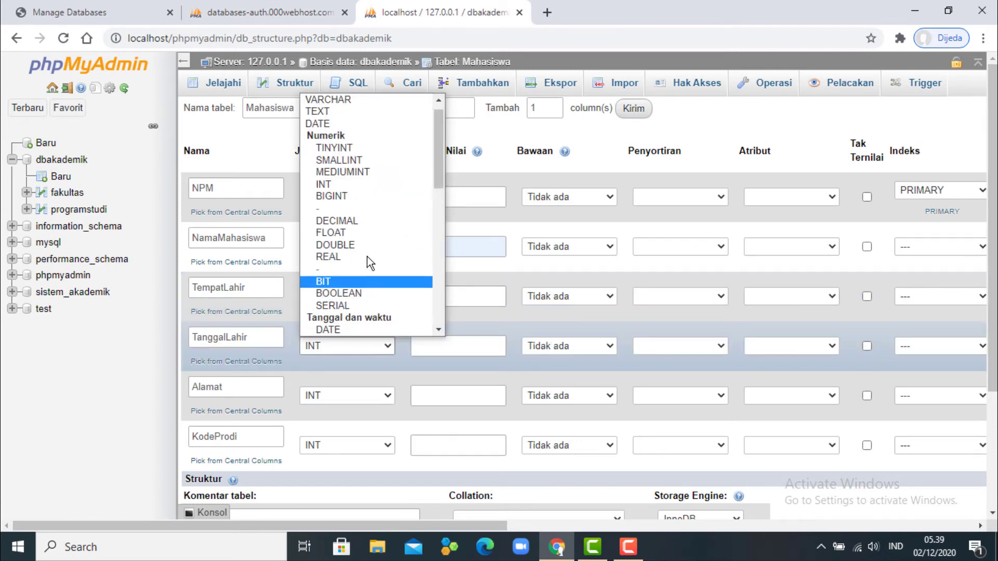
click(369, 327)
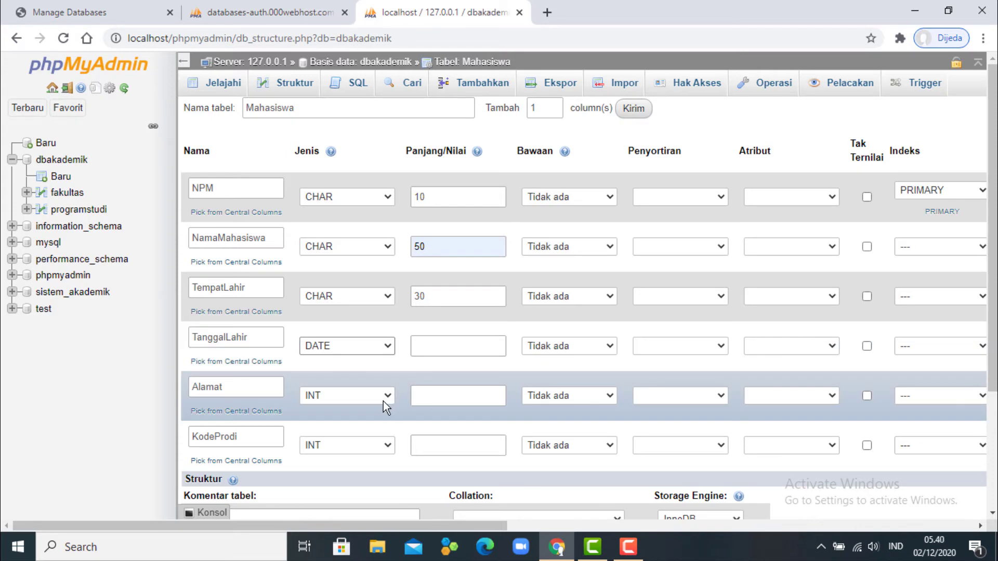
Set the Alamat column's data type to TEXT and save the new Mahasiswa table.
click(385, 397)
scroll(394, 239, down, 1)
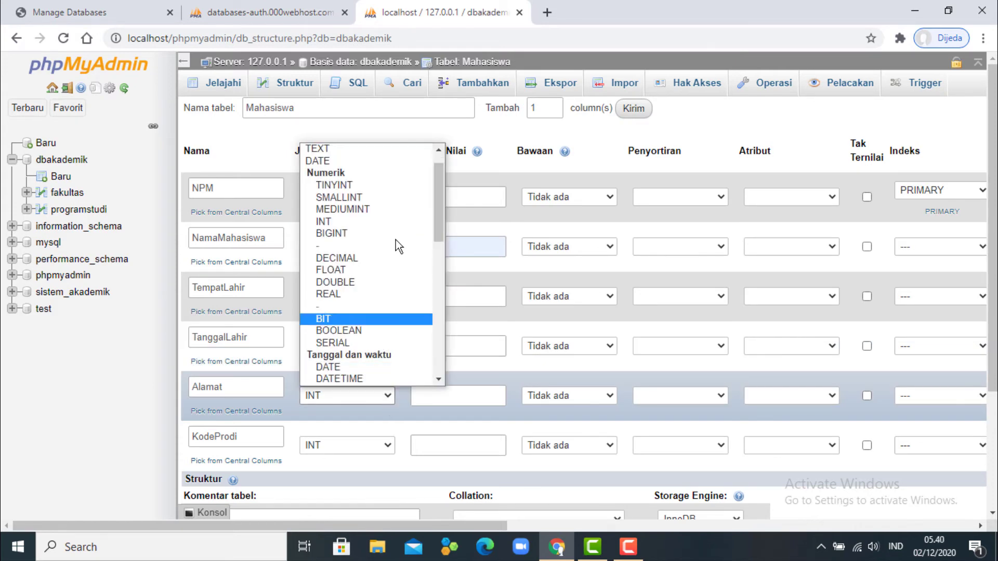
click(402, 150)
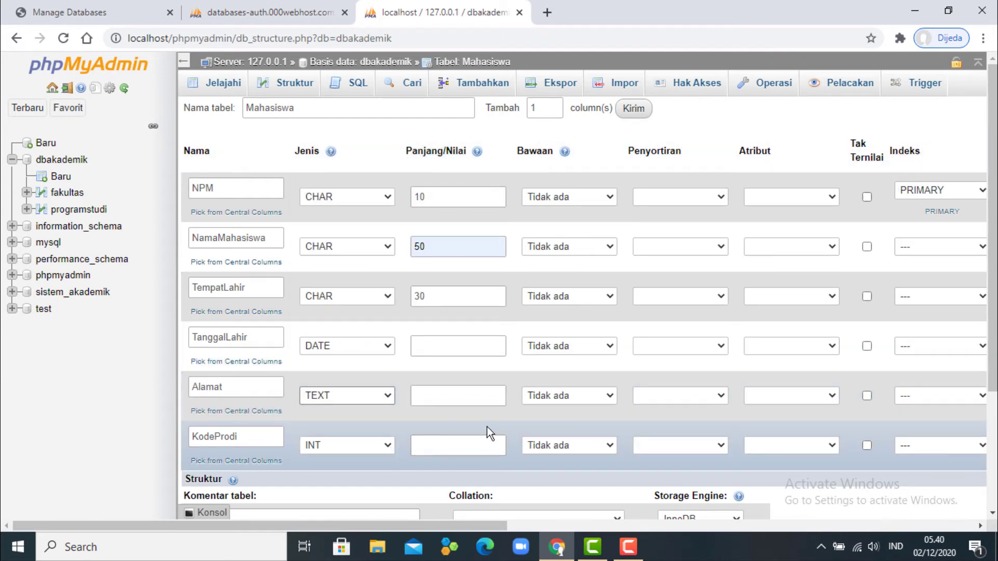
scroll(821, 455, down, 1)
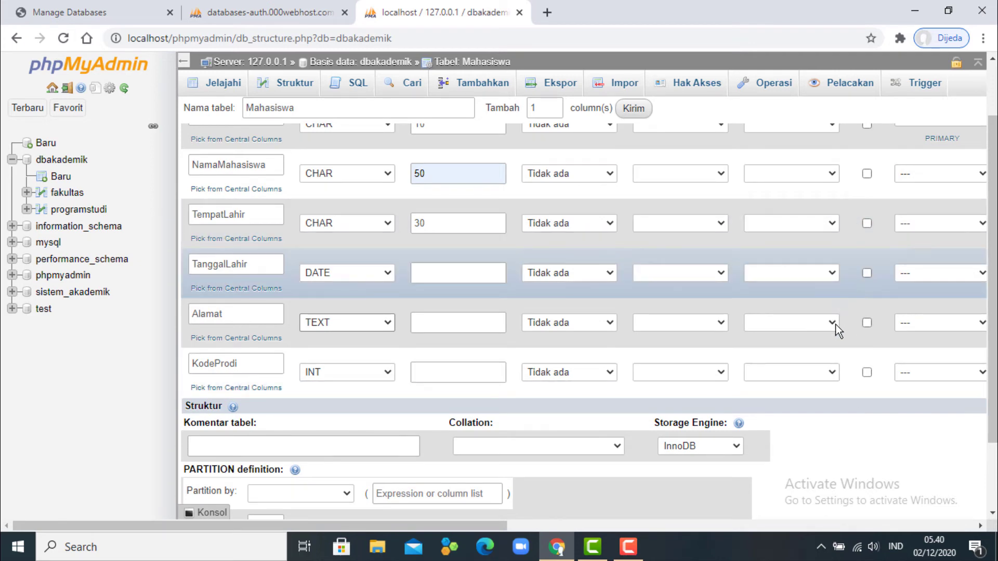
scroll(790, 439, down, 2)
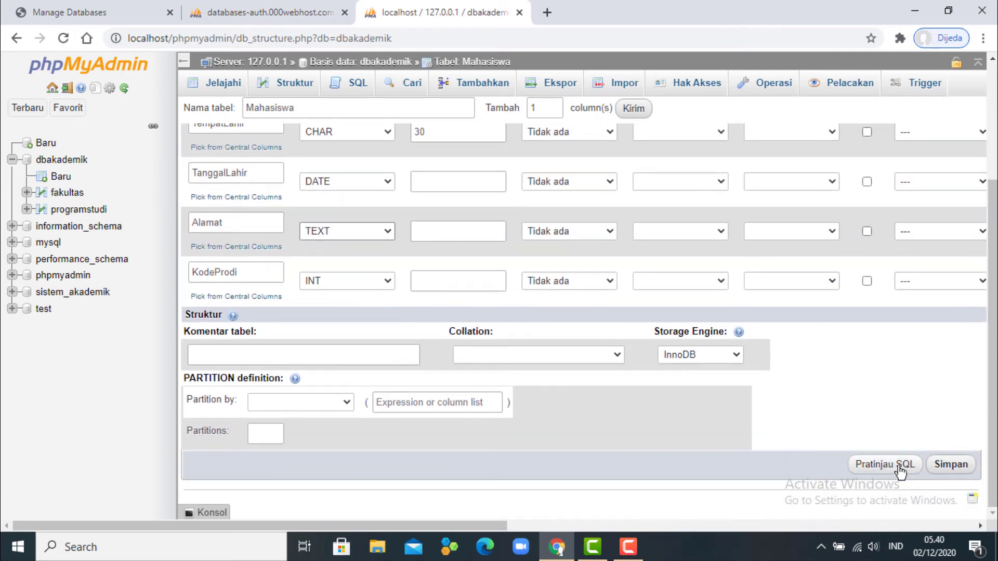
click(952, 468)
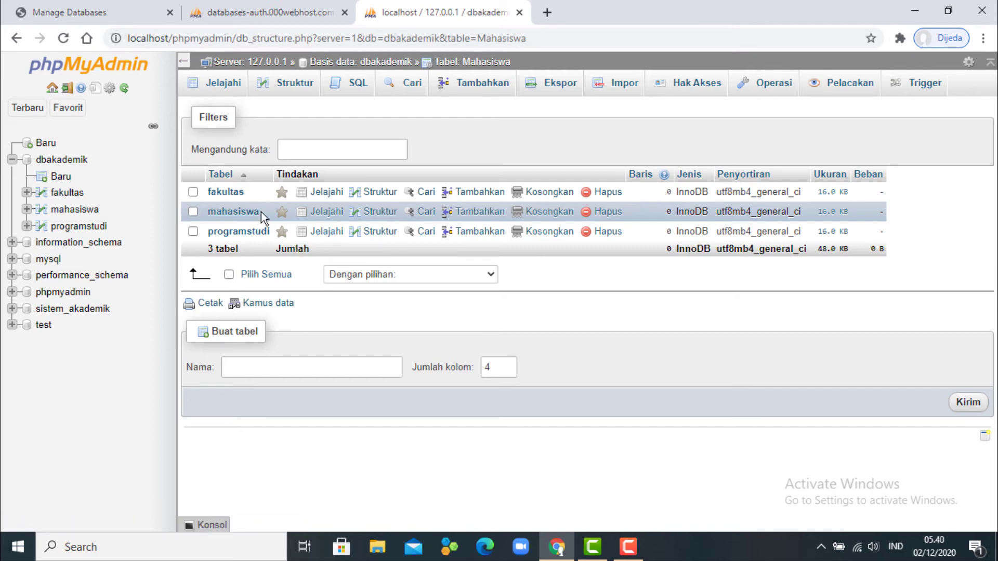
Switch to the 000webhost phpMyAdmin and examine the tokoonline database's tables and the structure of its barang table.
click(289, 12)
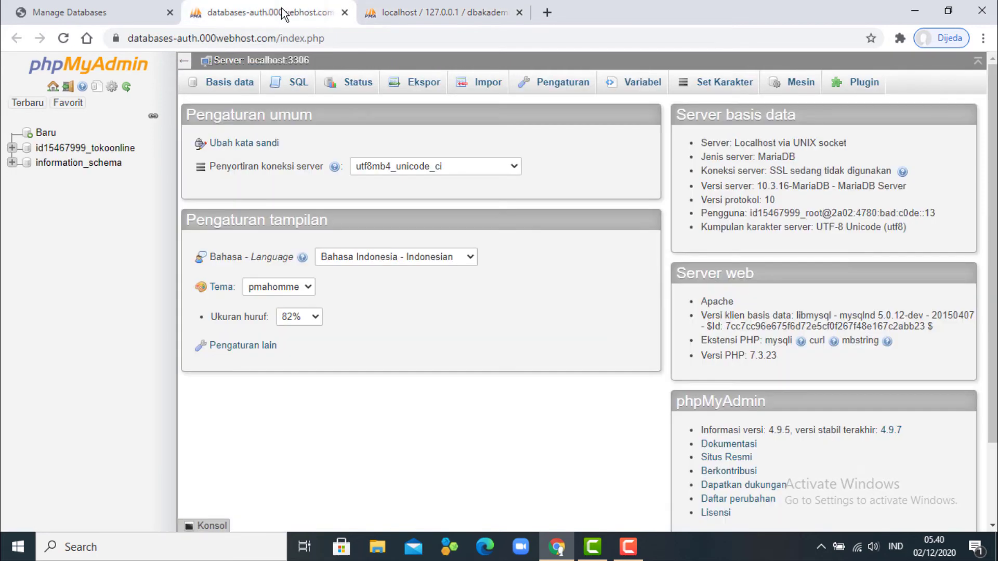
click(47, 134)
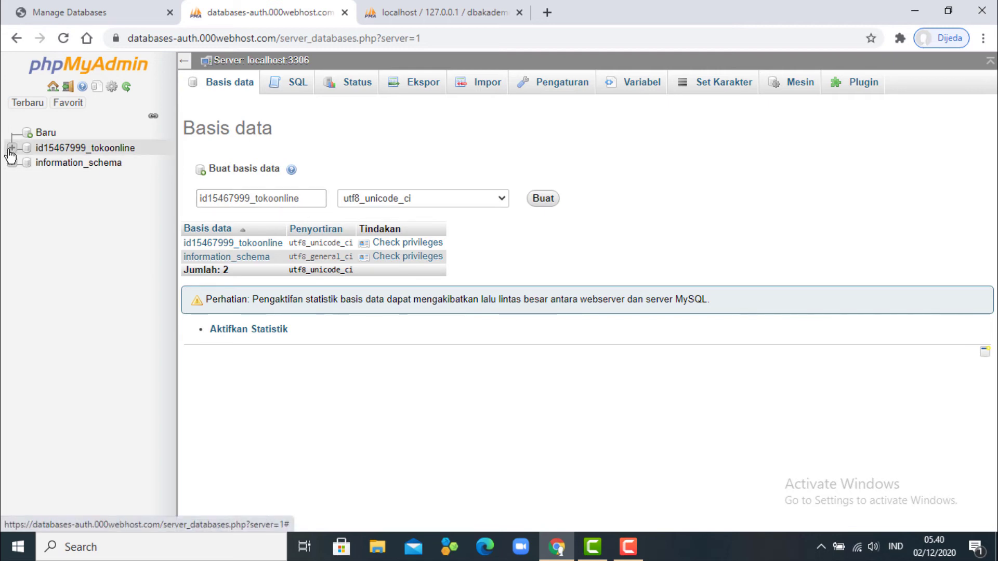
click(112, 149)
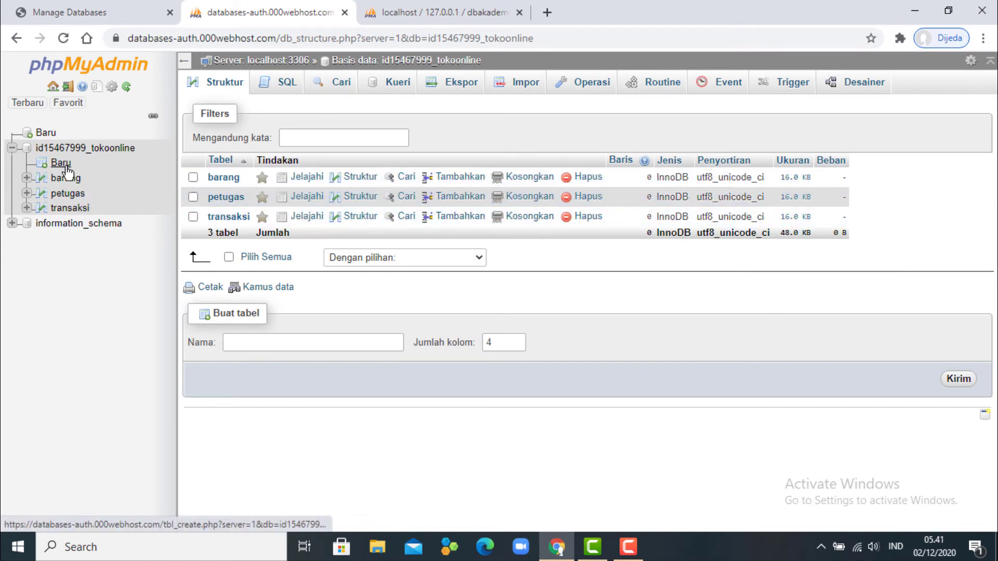
click(367, 184)
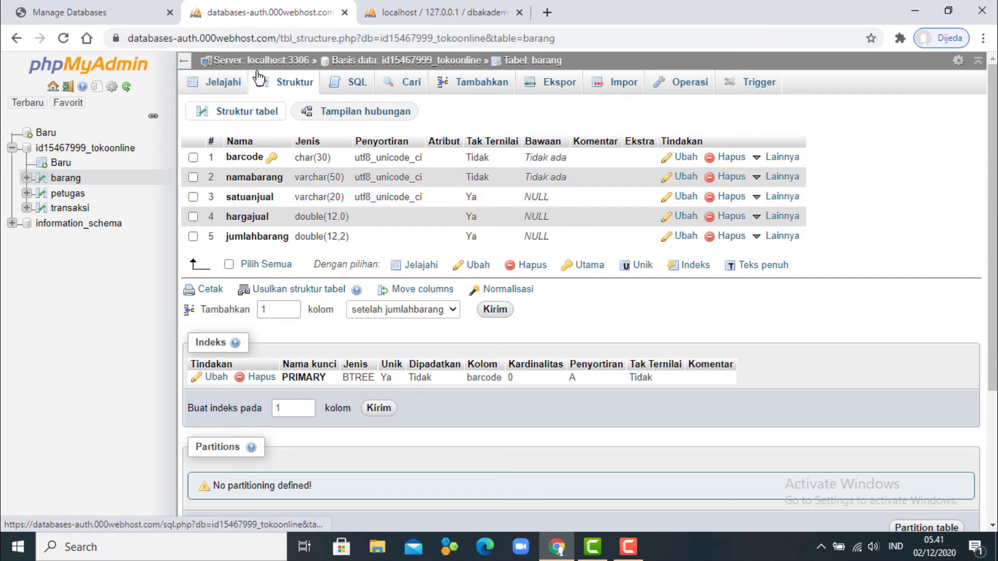
click(290, 64)
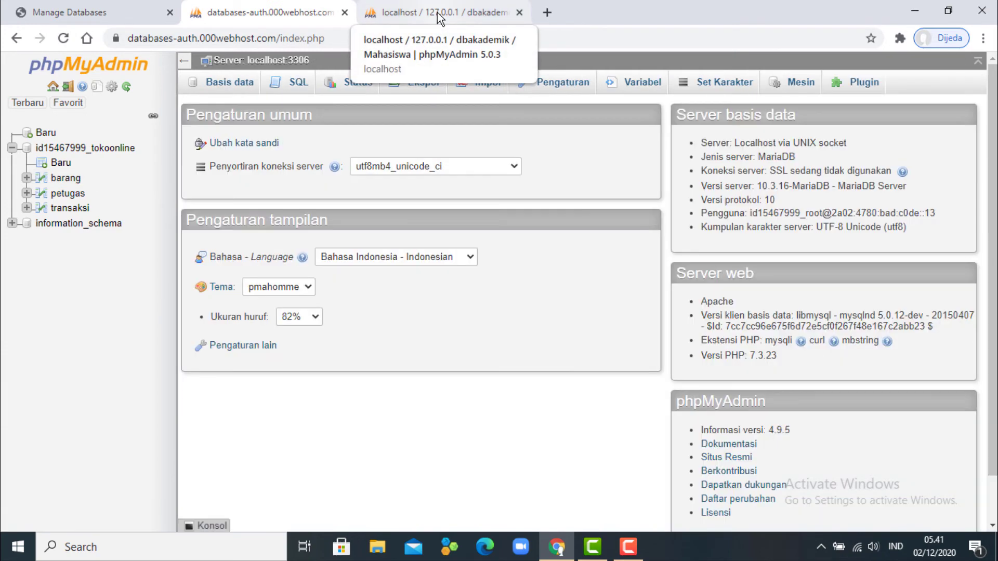
Return to the local phpMyAdmin and start adding one column after Fakultas in dbakademik's fakultas table.
click(438, 16)
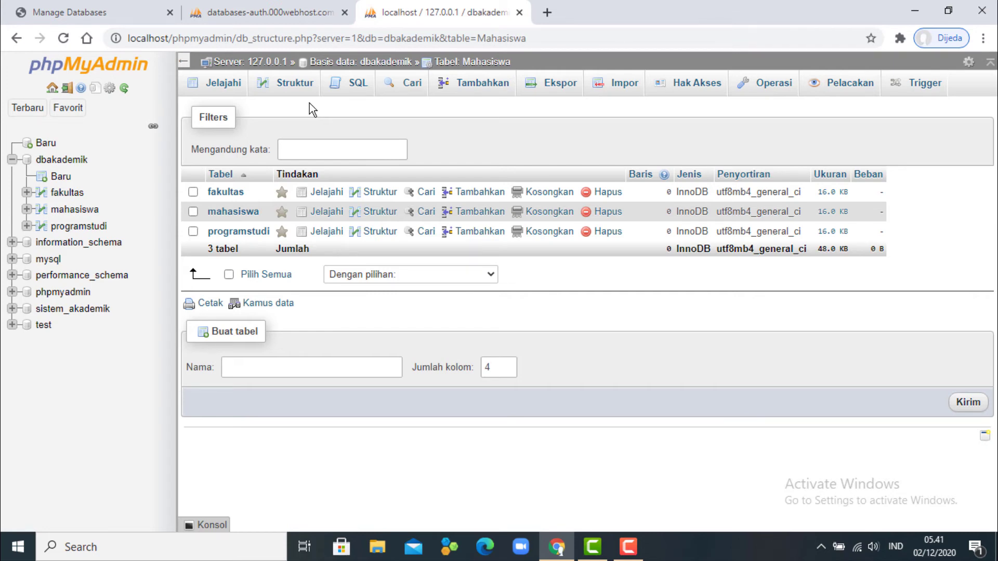
click(373, 62)
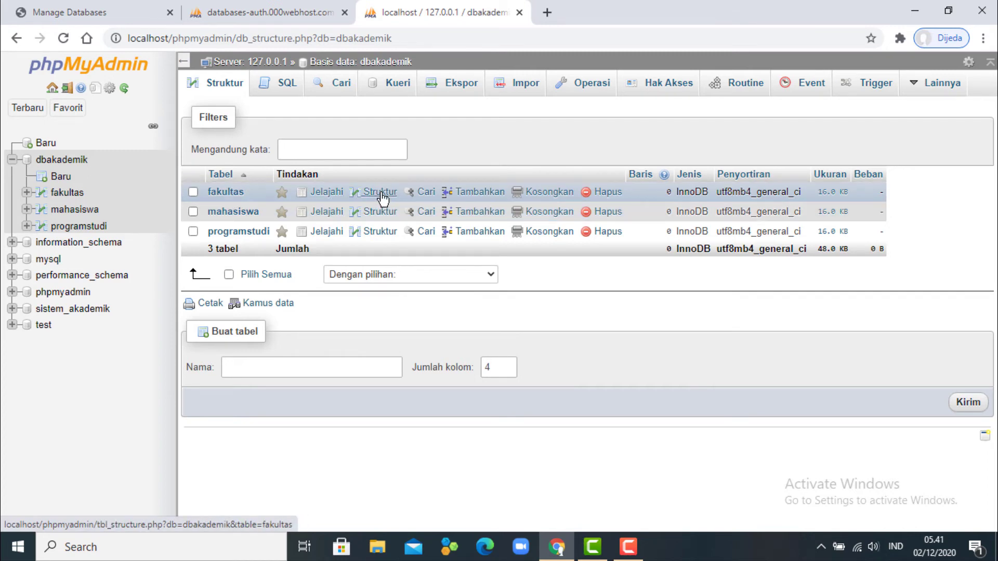
click(375, 63)
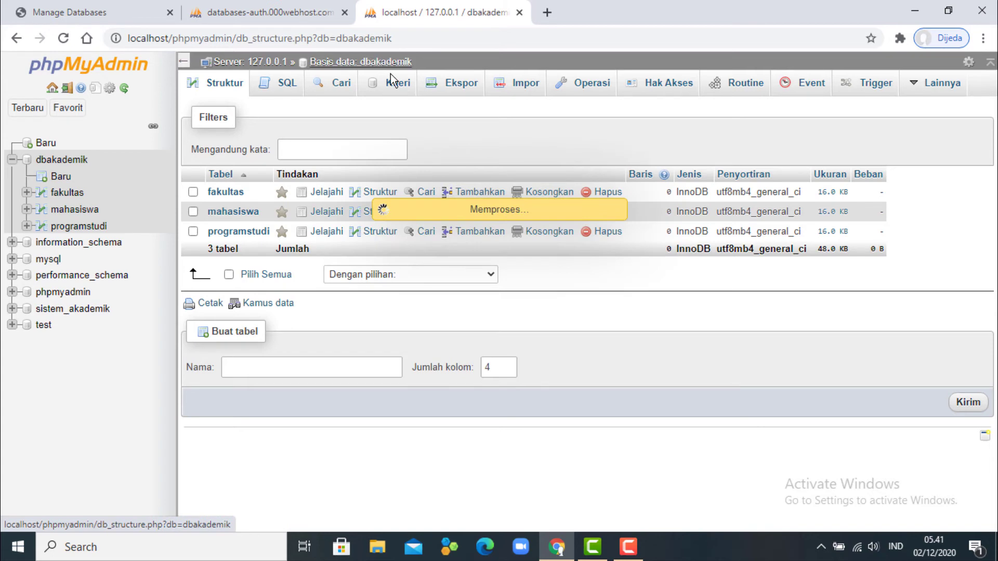
click(389, 195)
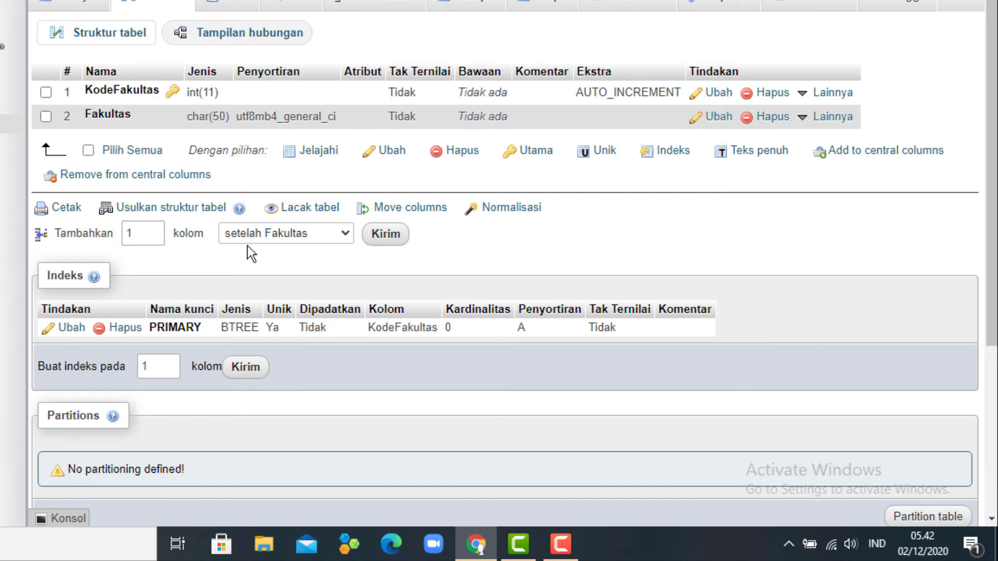
click(346, 238)
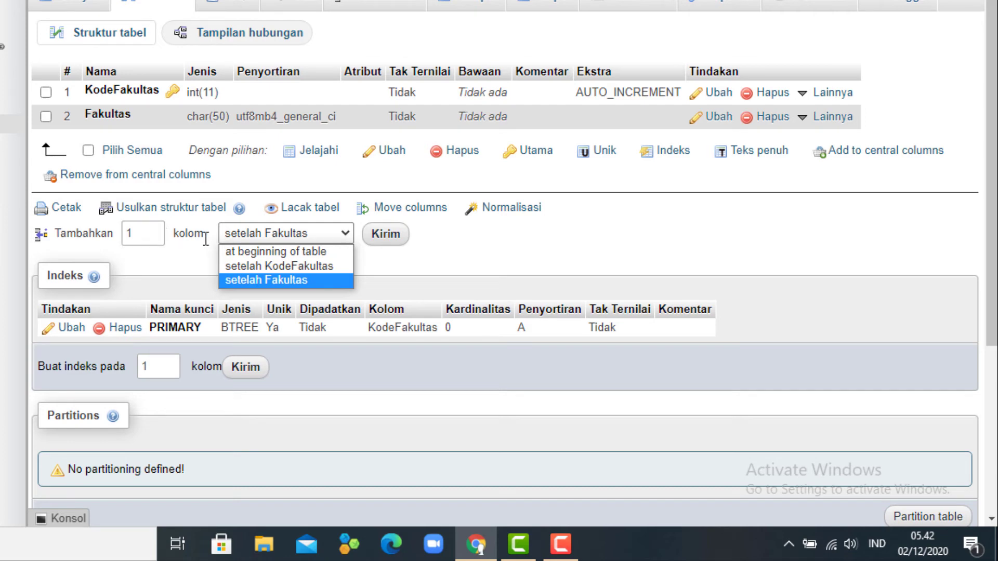
click(463, 248)
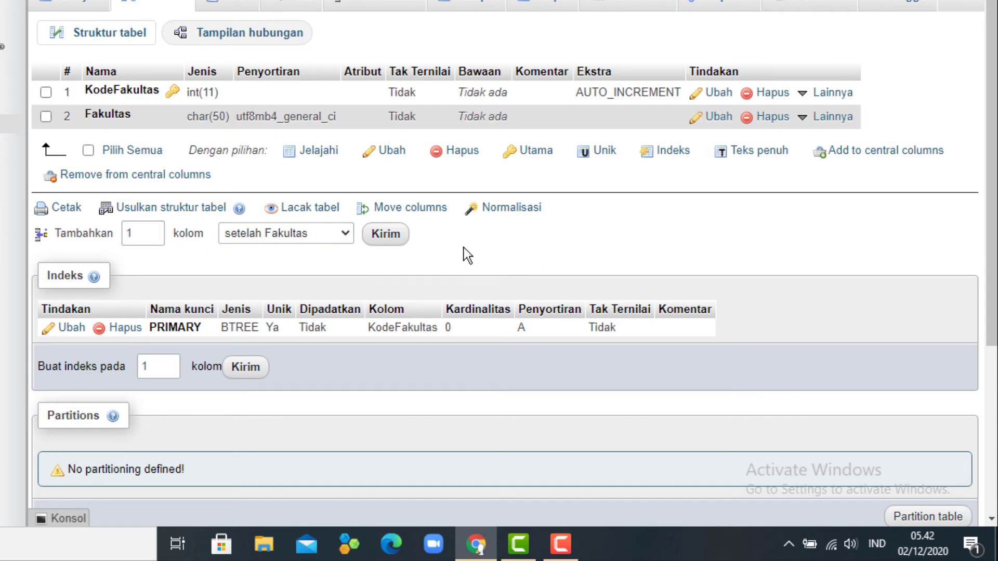
click(386, 237)
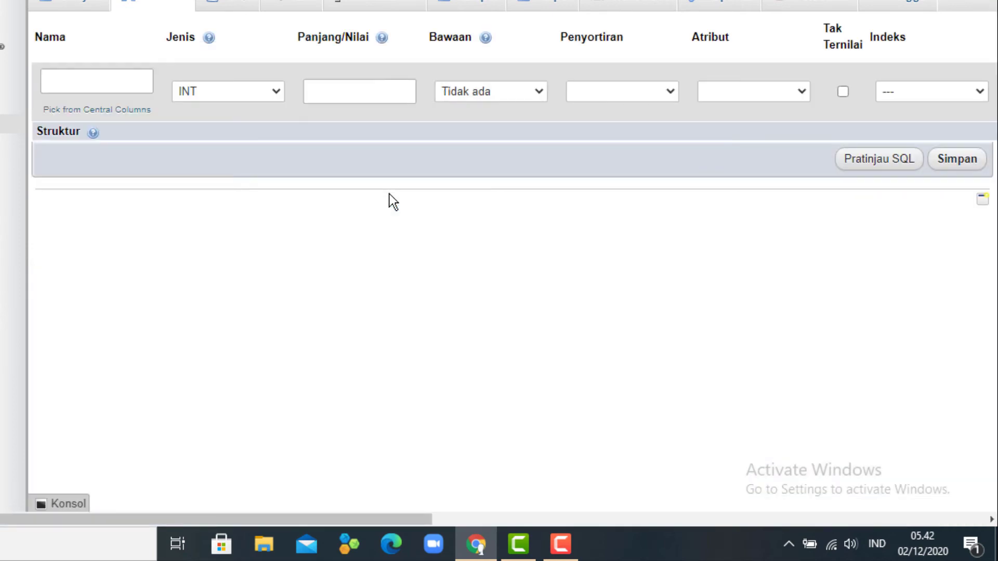
Name the new column NamaDekan and set its data type to CHAR with a length of 50.
click(133, 81)
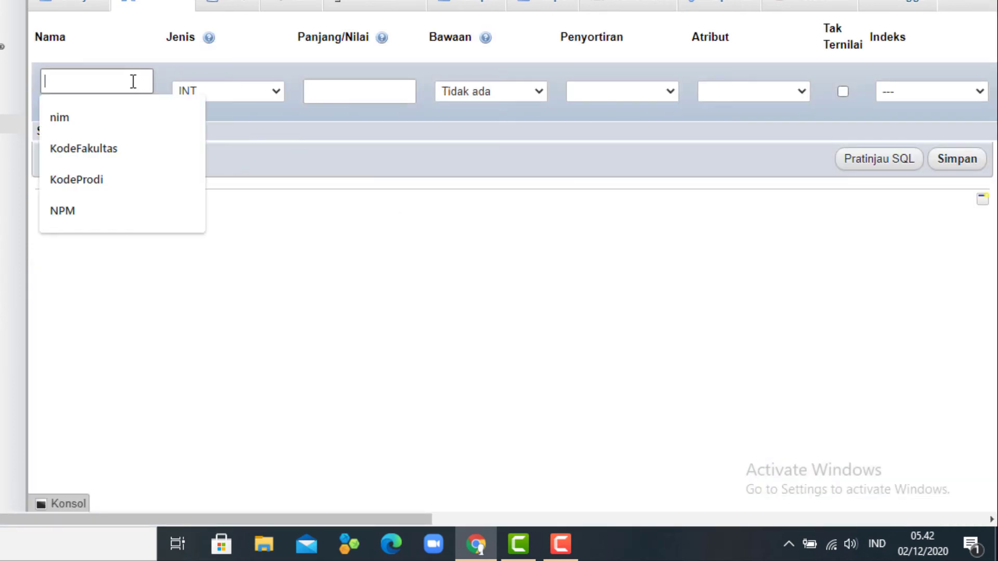
text(Nama)
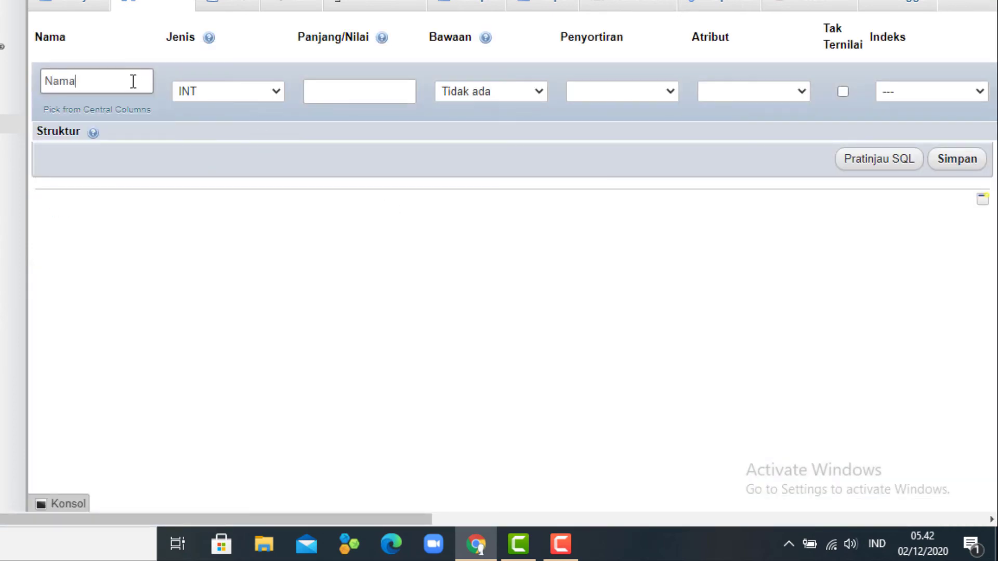
text(Dekan)
click(274, 93)
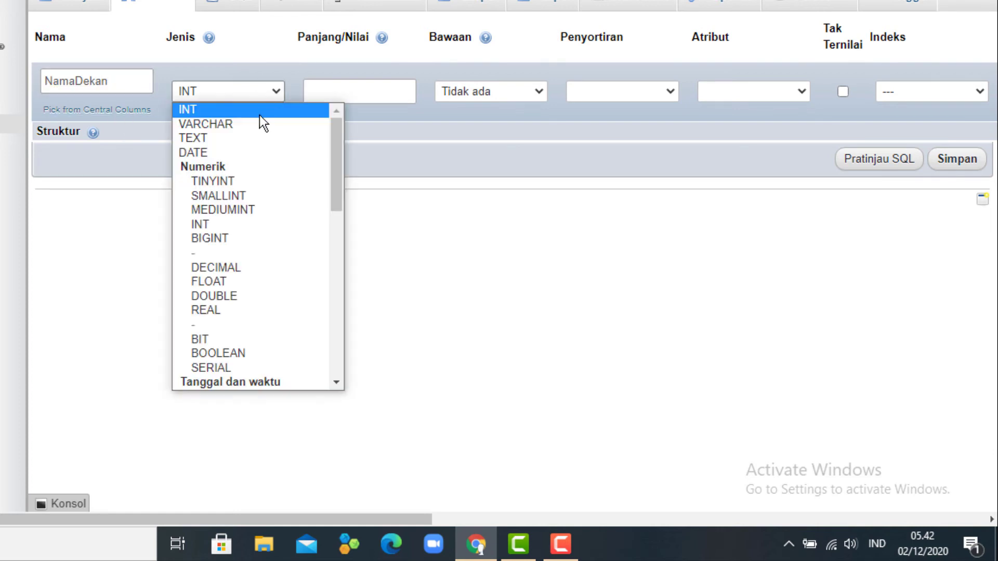
scroll(269, 220, down, 3)
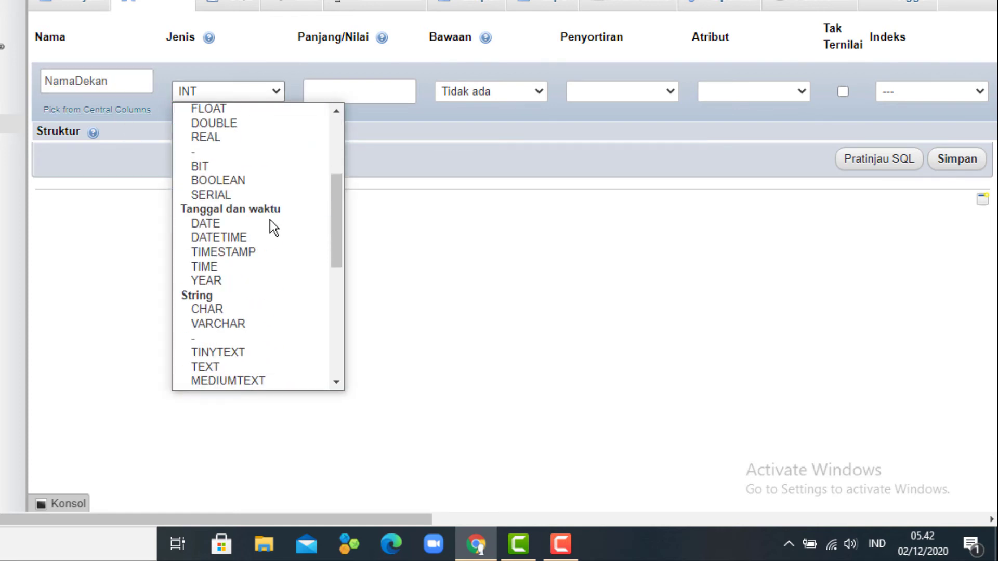
click(266, 308)
click(374, 93)
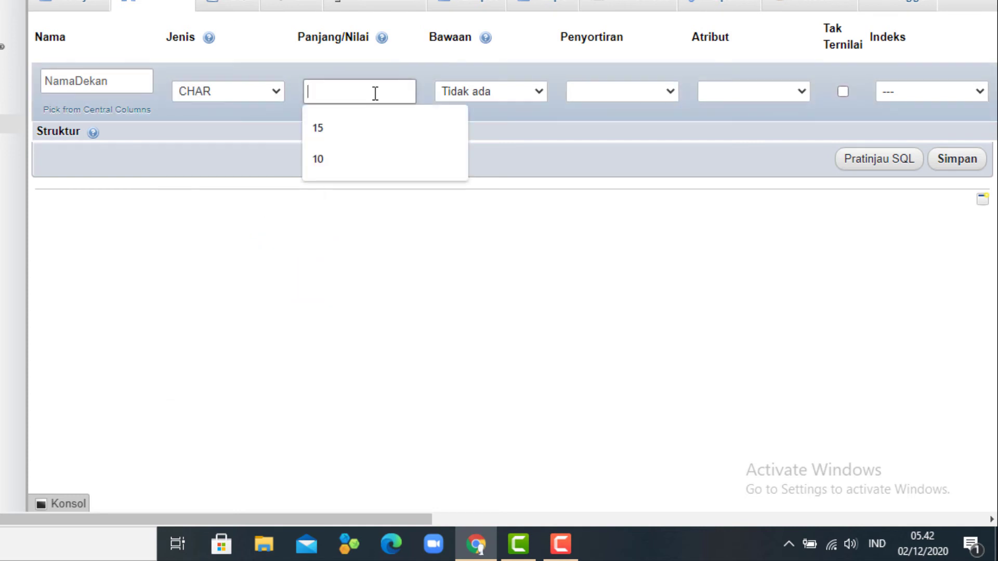
text(50)
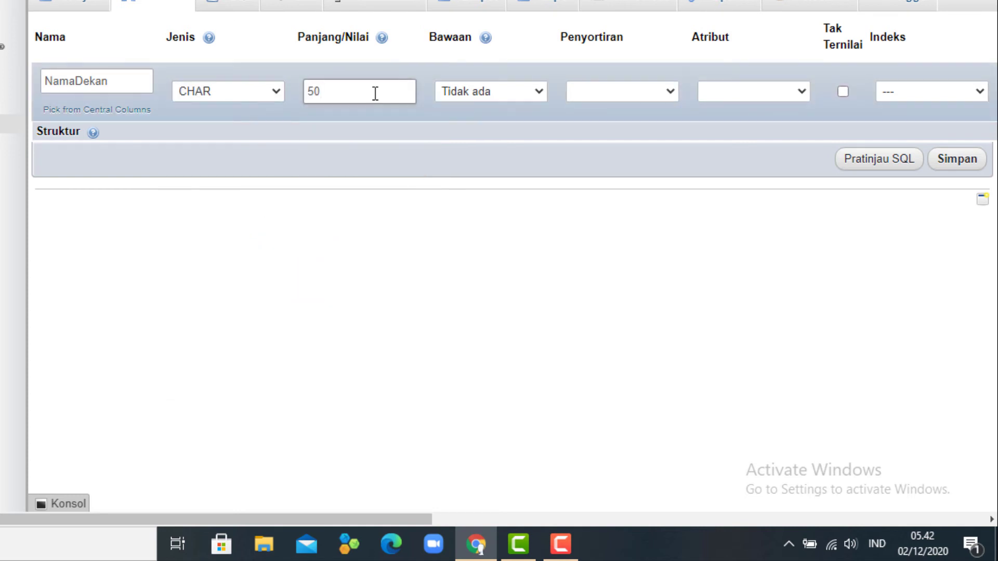
Allow NULL values for the NamaDekan column, save it, and show the fakultas table's structure.
click(842, 92)
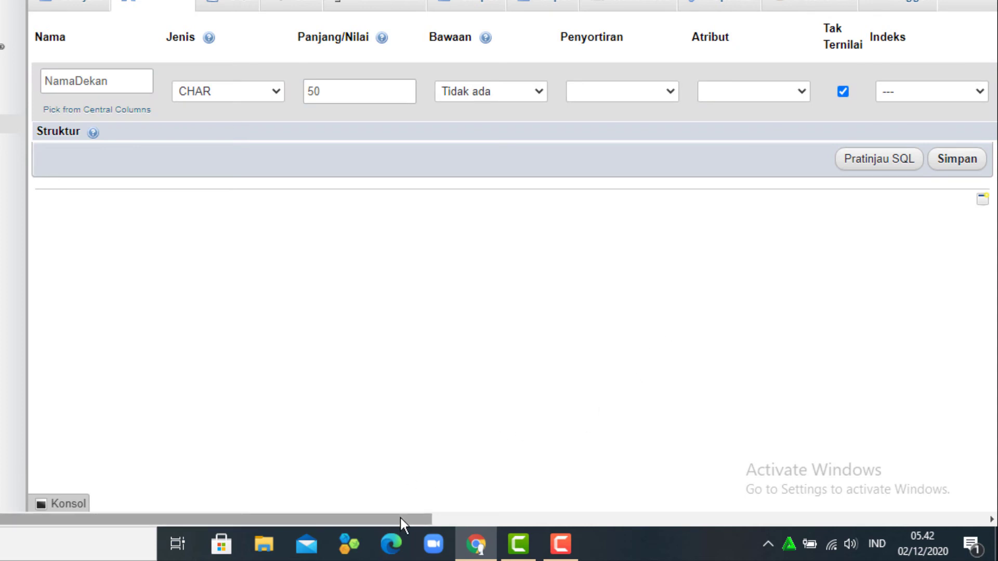
drag(400, 517, 435, 515)
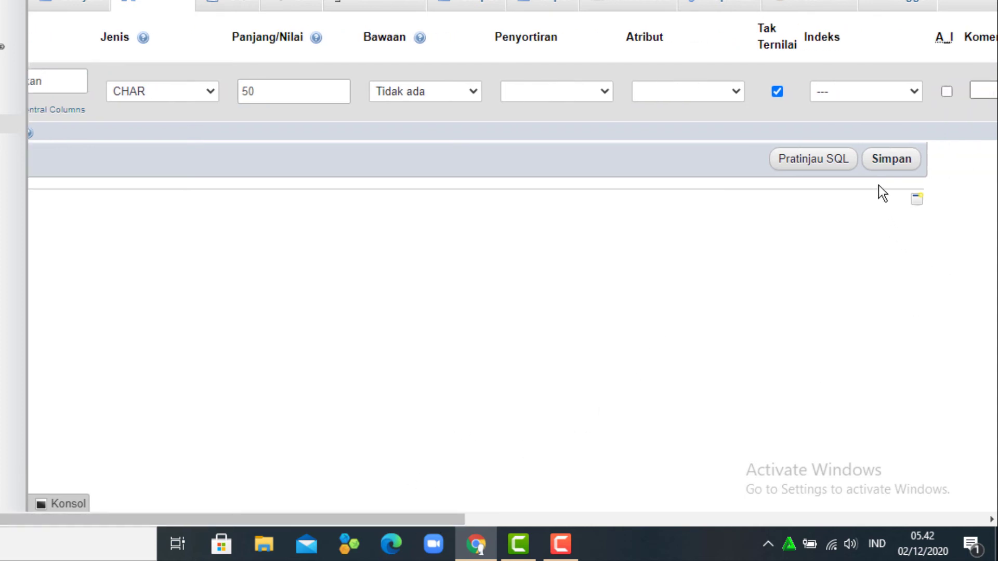
click(882, 163)
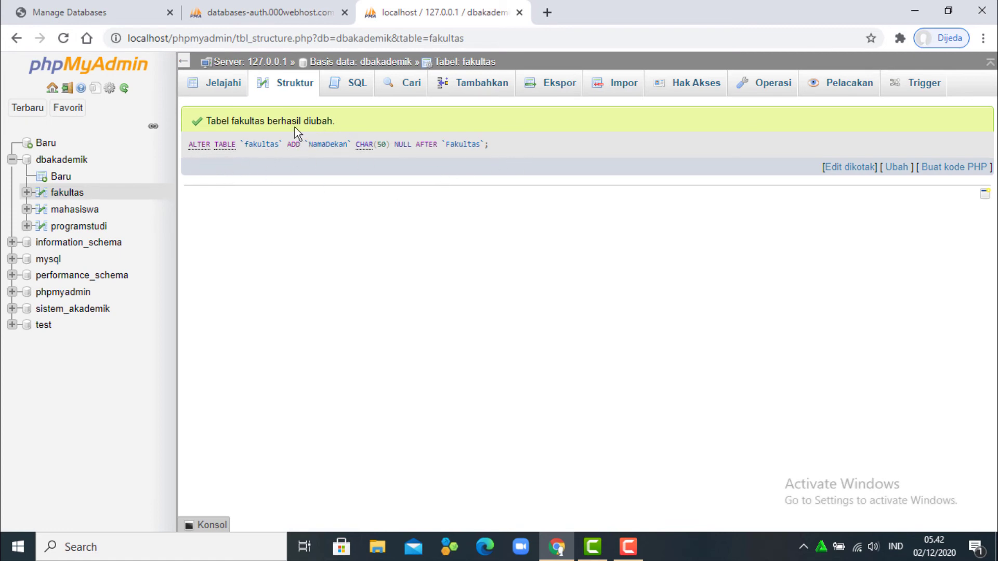
click(305, 88)
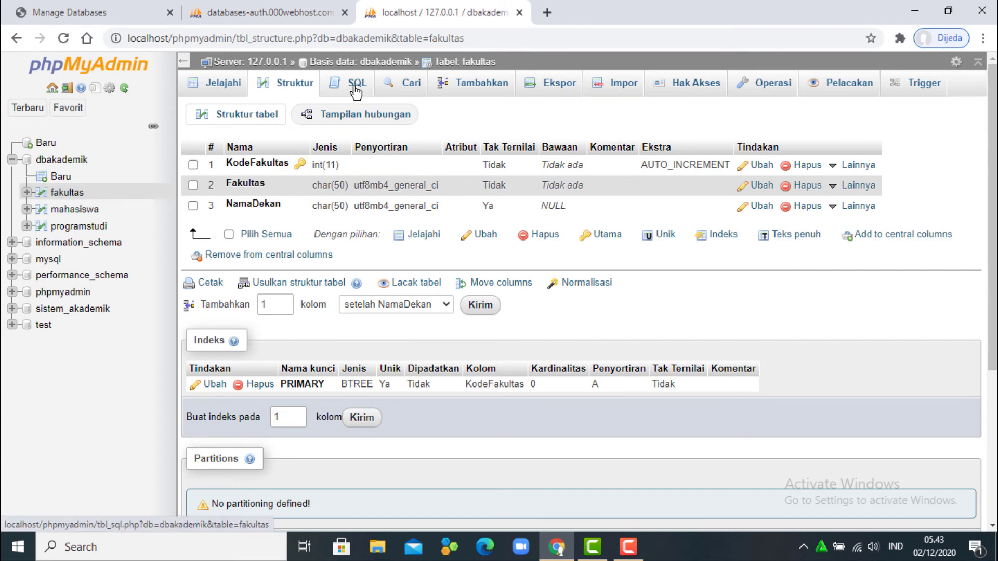
Run the SQL statement "repair TABLE Fakultas;" on the dbakademik database.
click(372, 62)
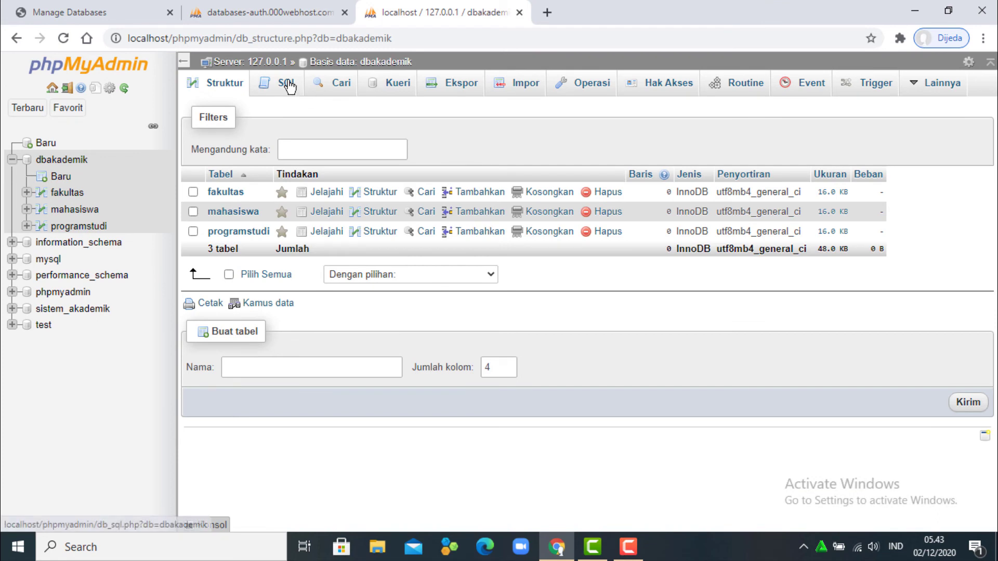
click(287, 84)
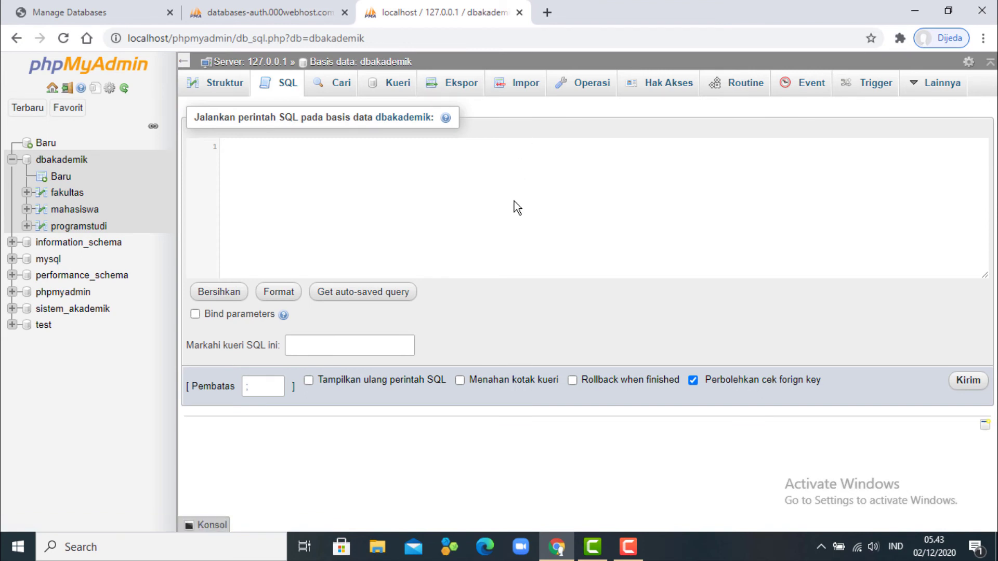
text(repair r tabl)
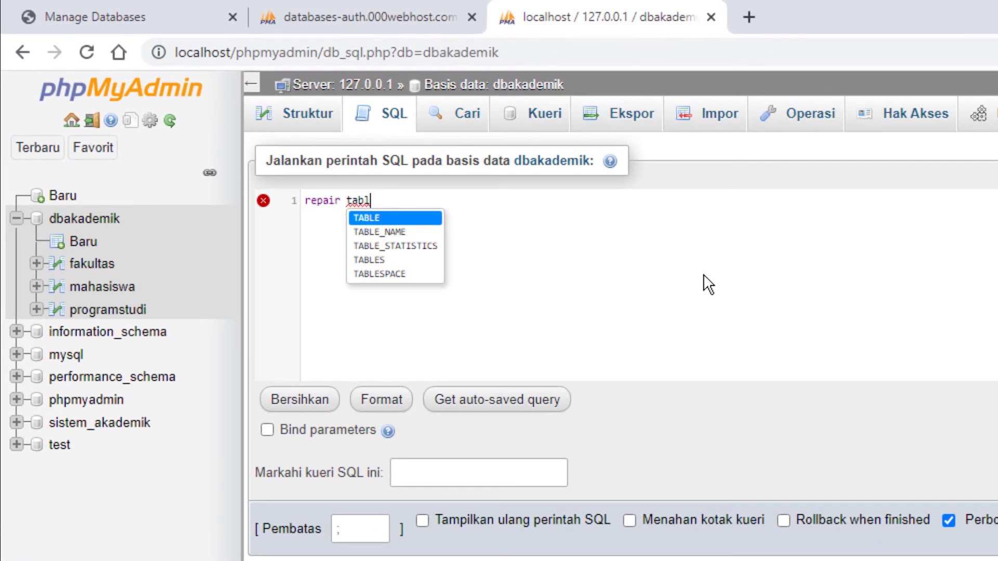
key(Return)
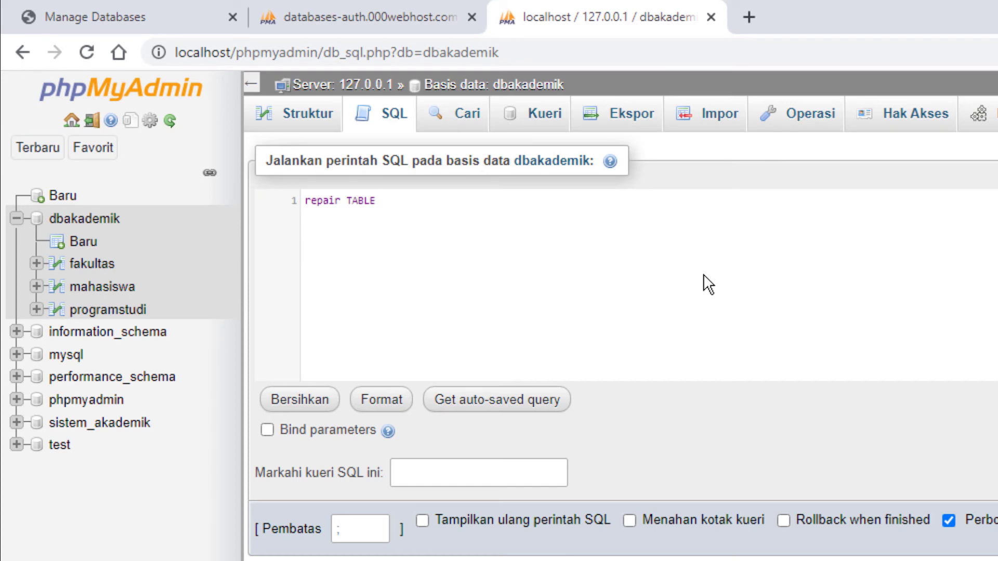
text(faku)
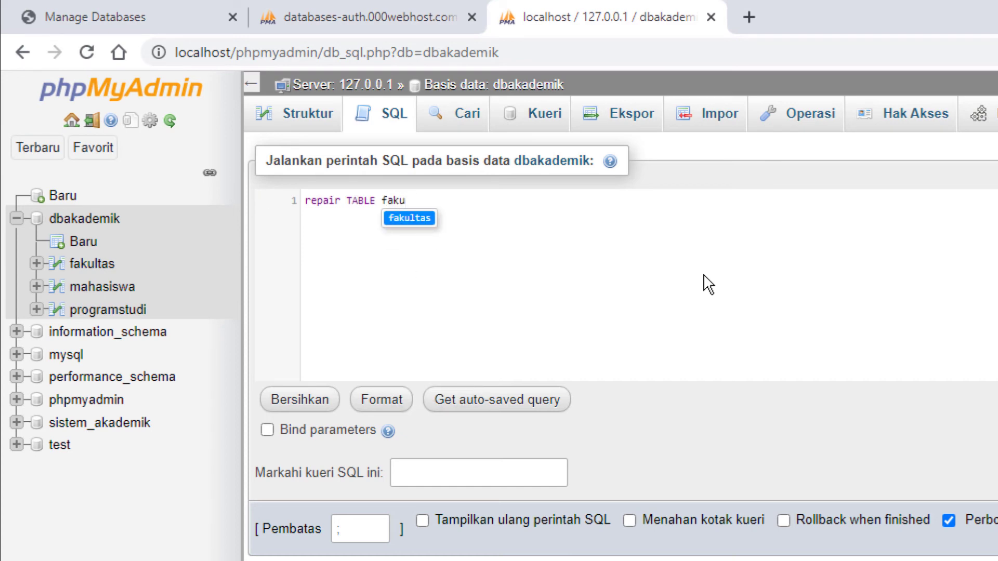
key(Return)
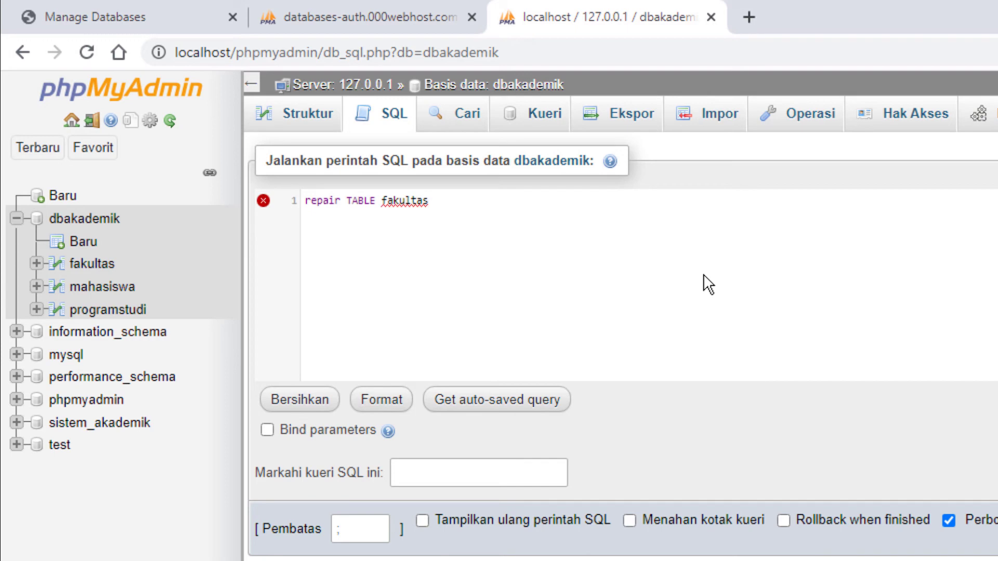
text(;)
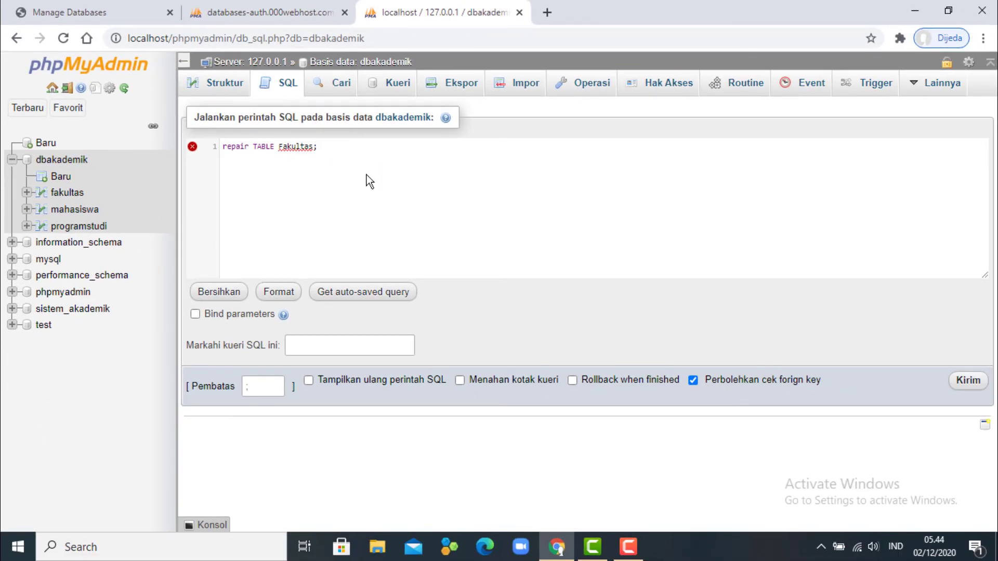
click(965, 383)
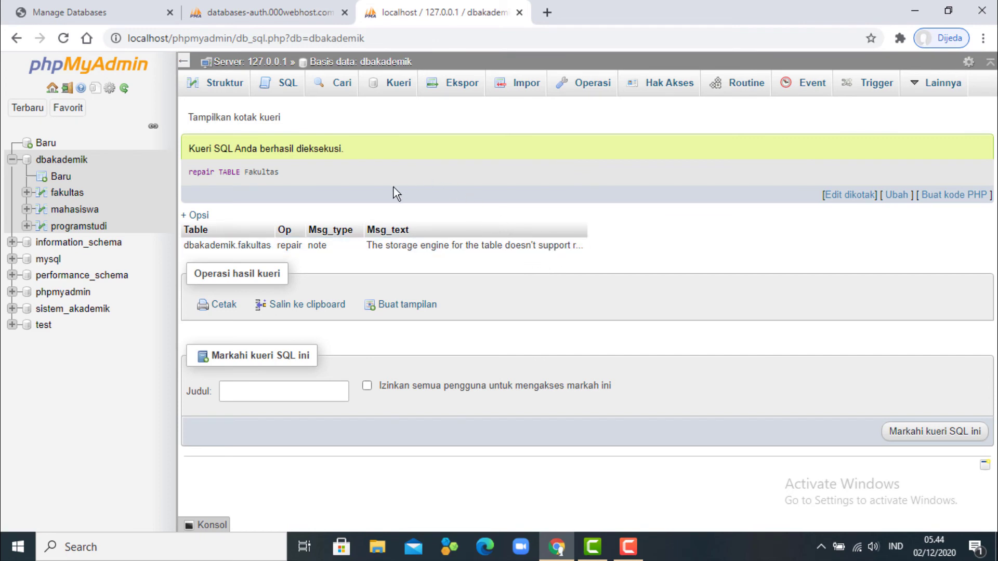
Run the SQL statement "repair table programstudi;" on the dbakademik database.
click(380, 63)
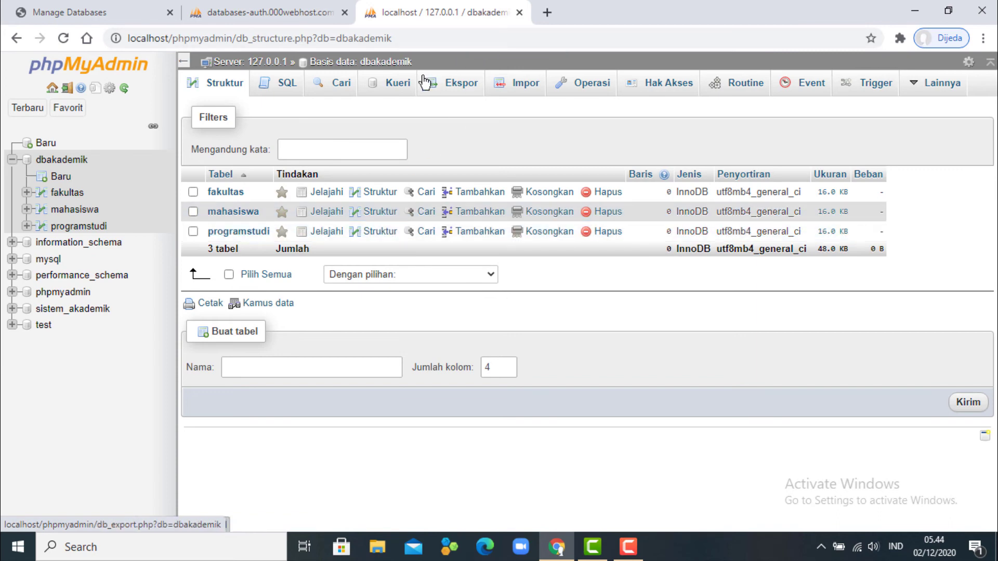
click(290, 91)
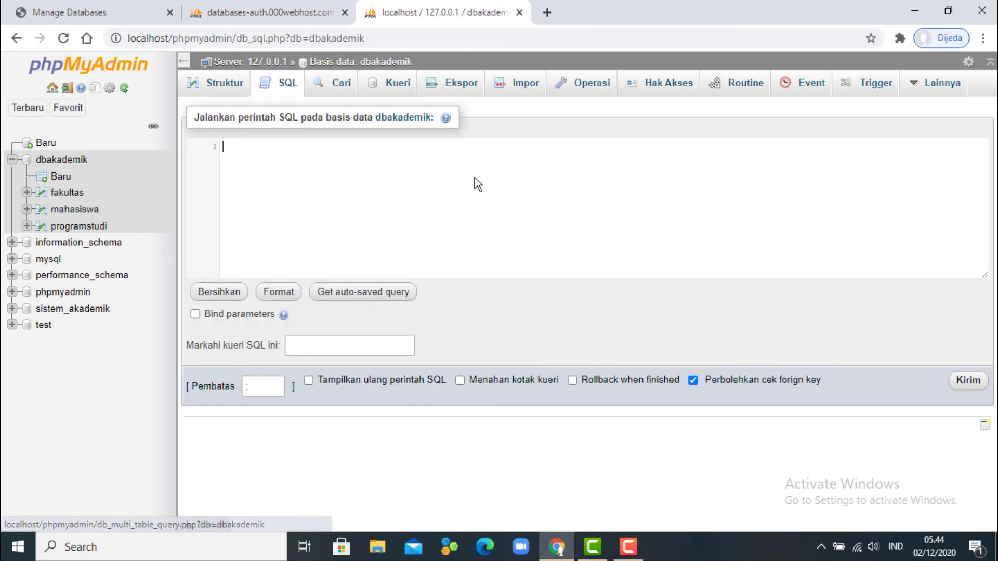
text(repair t)
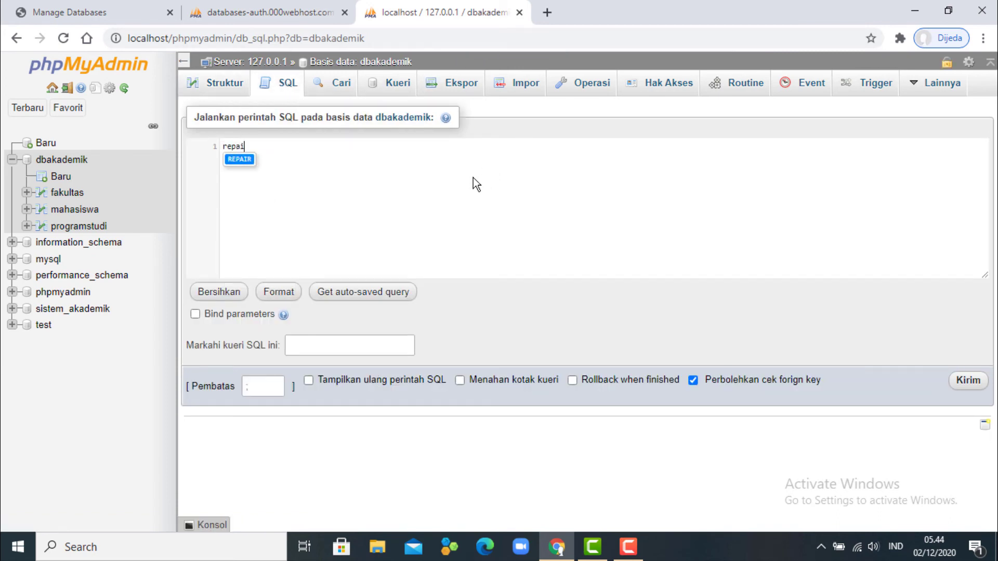
text(able progr)
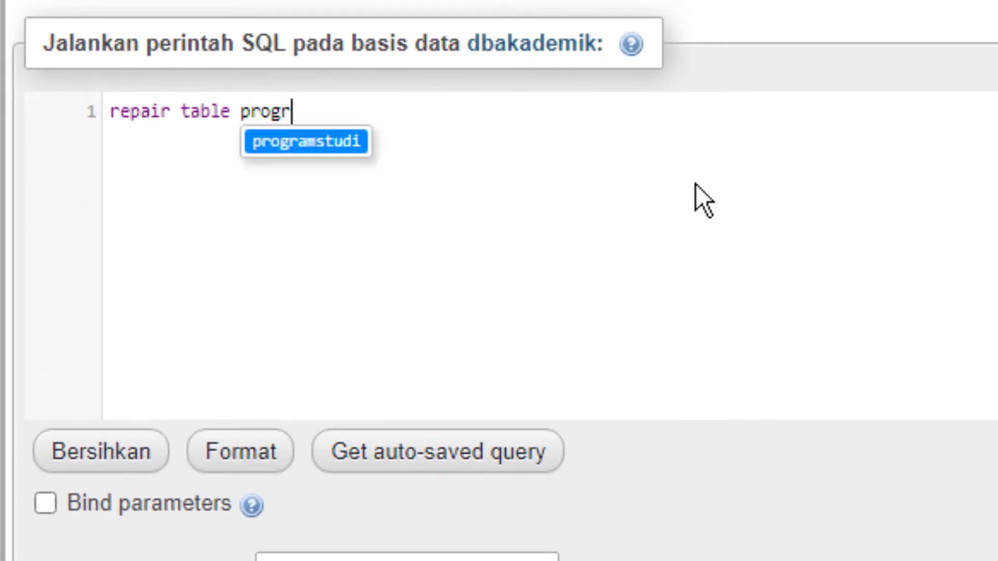
text(ams)
key(Return)
text(;)
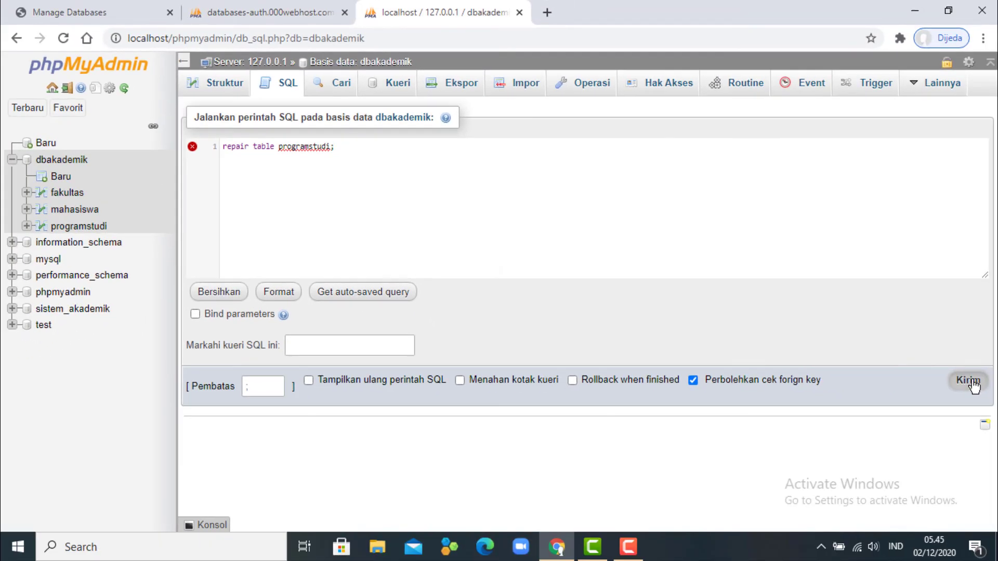
click(971, 382)
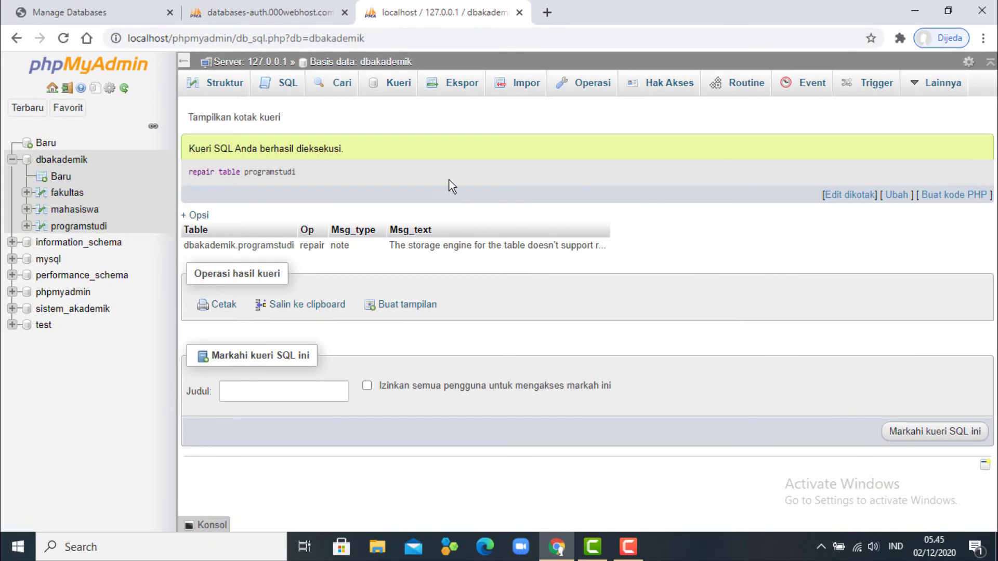
Export the whole dbakademik database in SQL format with the quick method and show the downloaded dbakademik.sql in its folder.
click(361, 62)
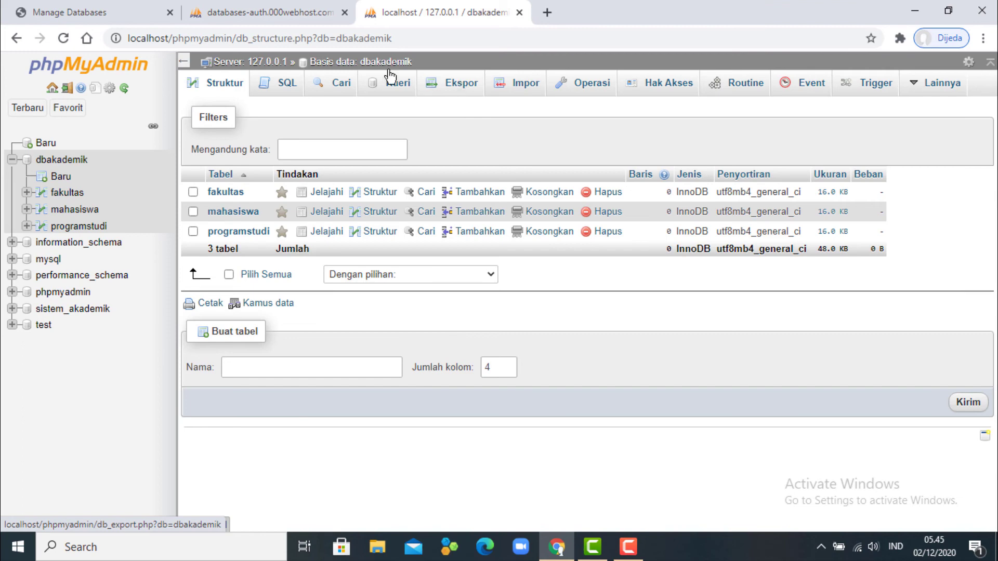
click(343, 62)
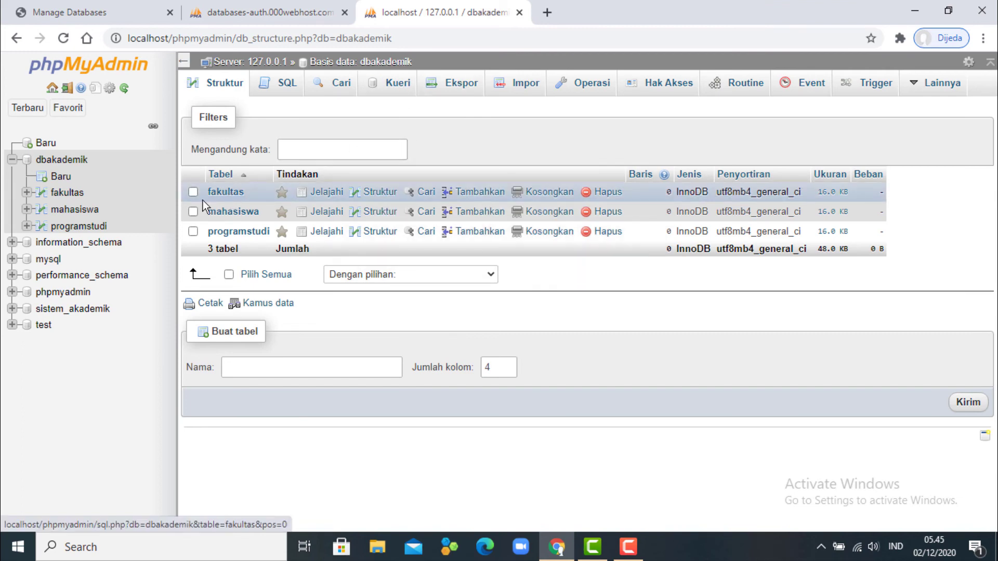
click(368, 67)
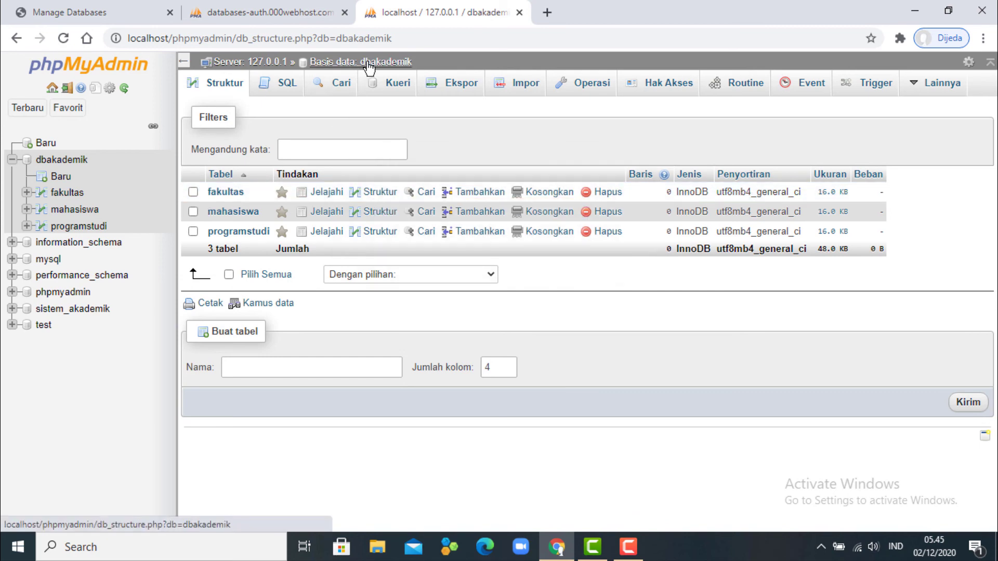
click(461, 83)
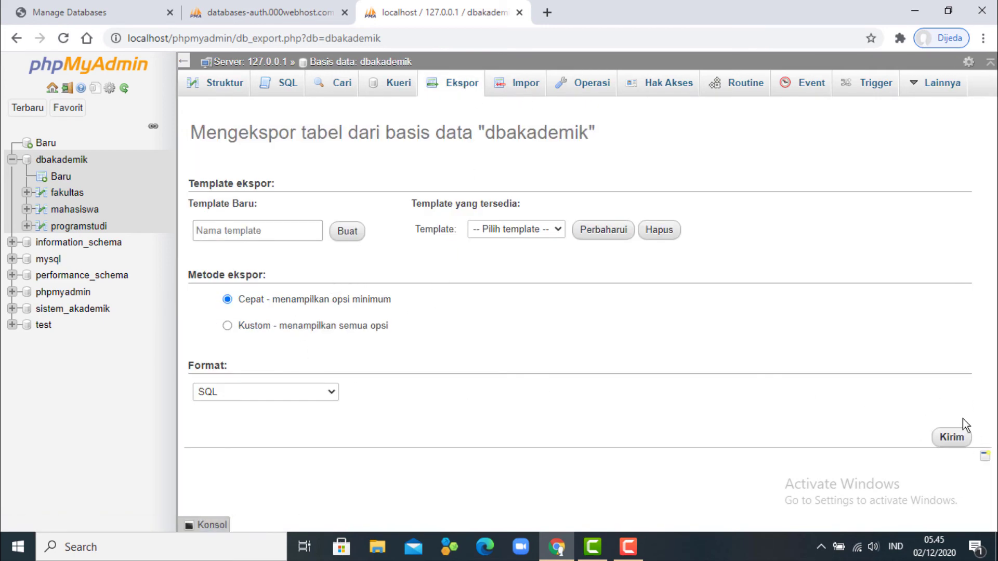
click(955, 441)
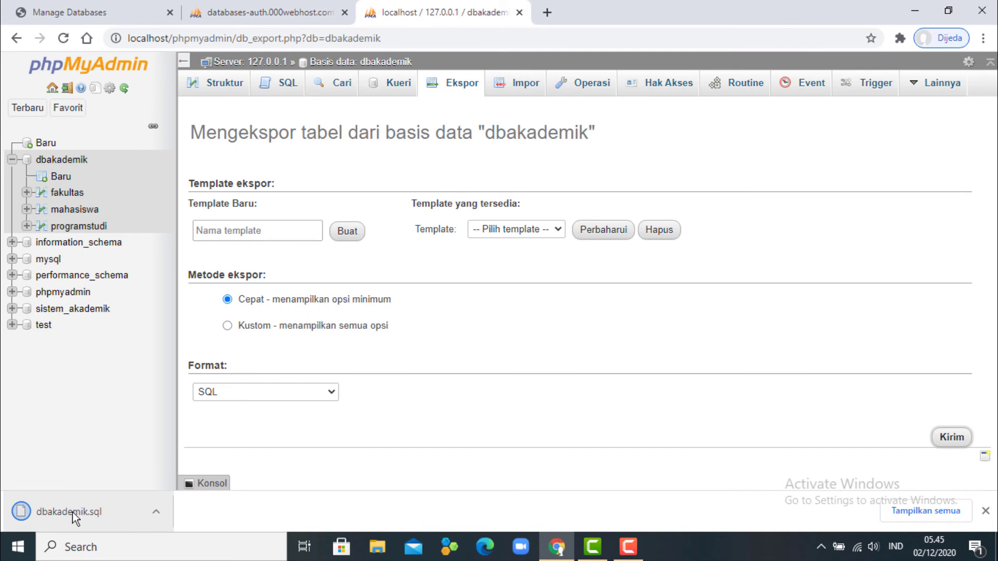
click(156, 512)
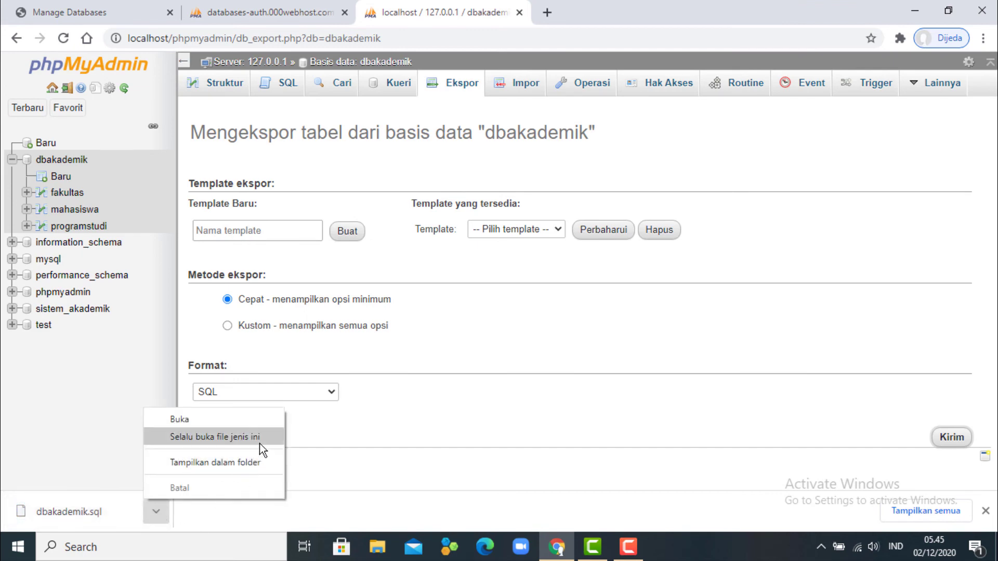
click(237, 463)
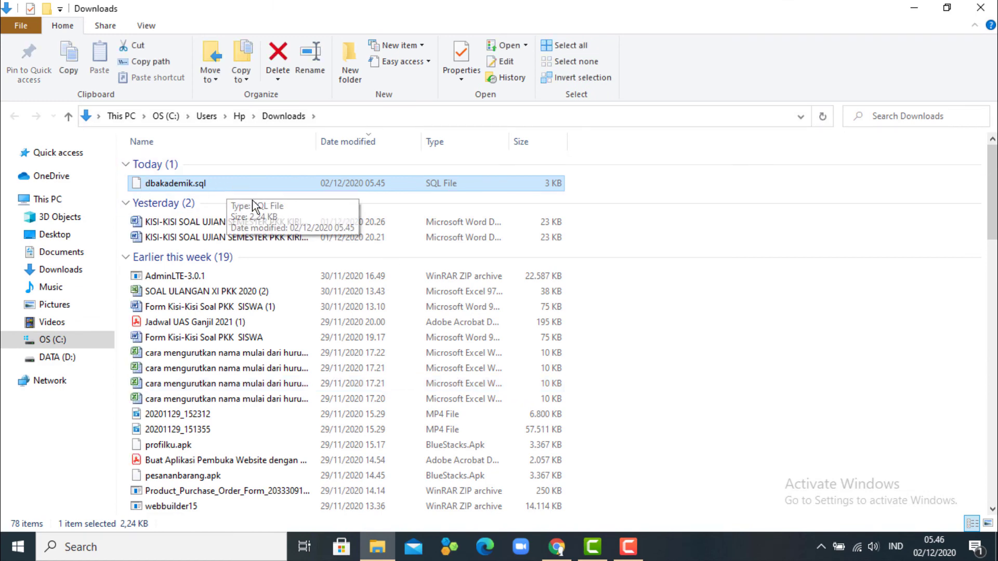
click(556, 548)
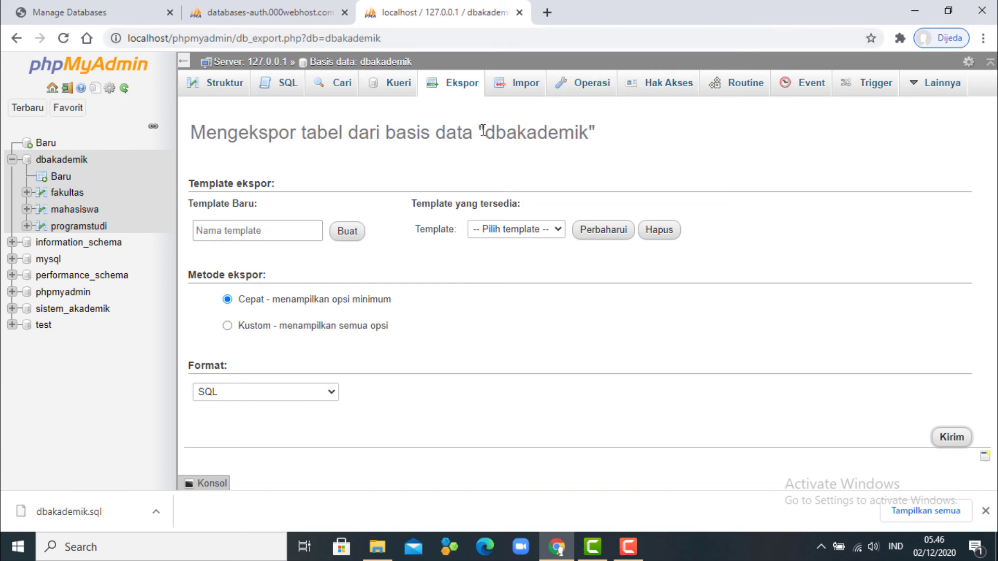
Try to create a database named with the account prefix followed by _dbakademik in the 000webhost phpMyAdmin.
click(290, 12)
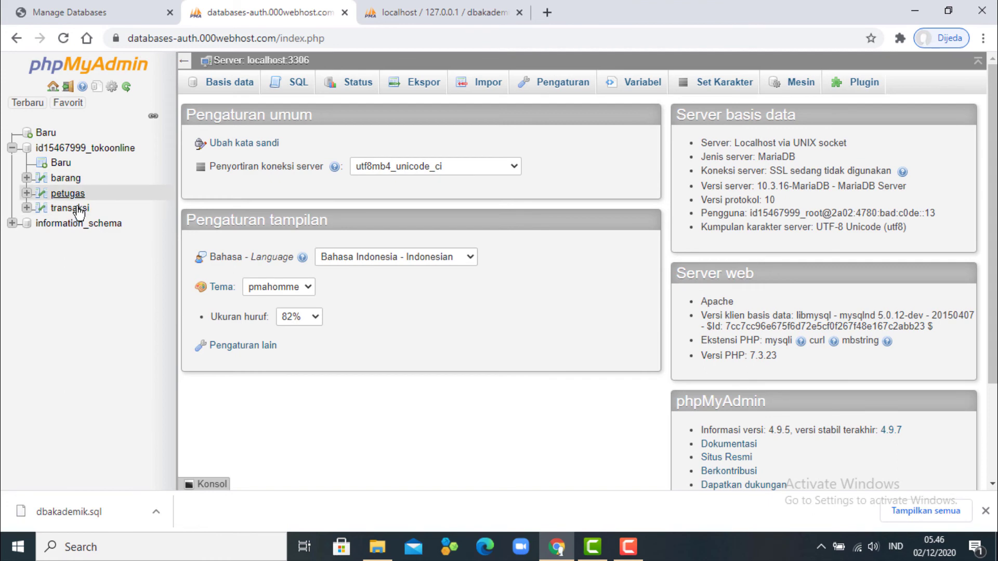
click(446, 12)
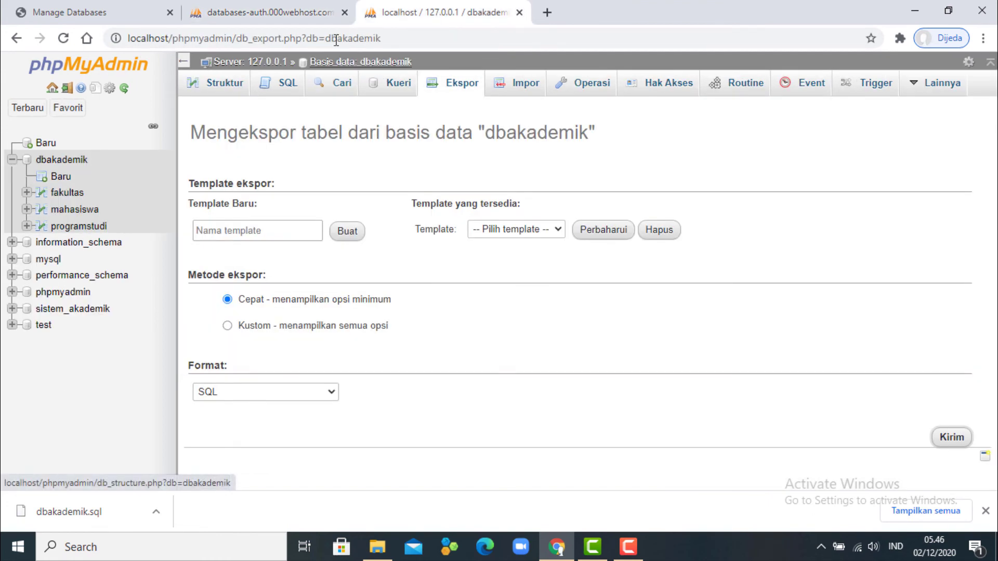
click(275, 11)
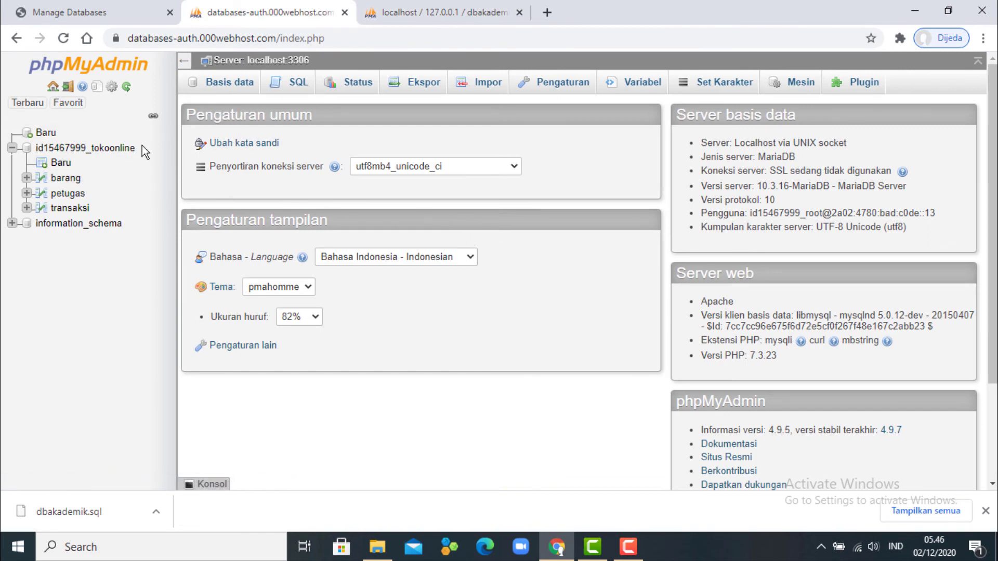
click(52, 139)
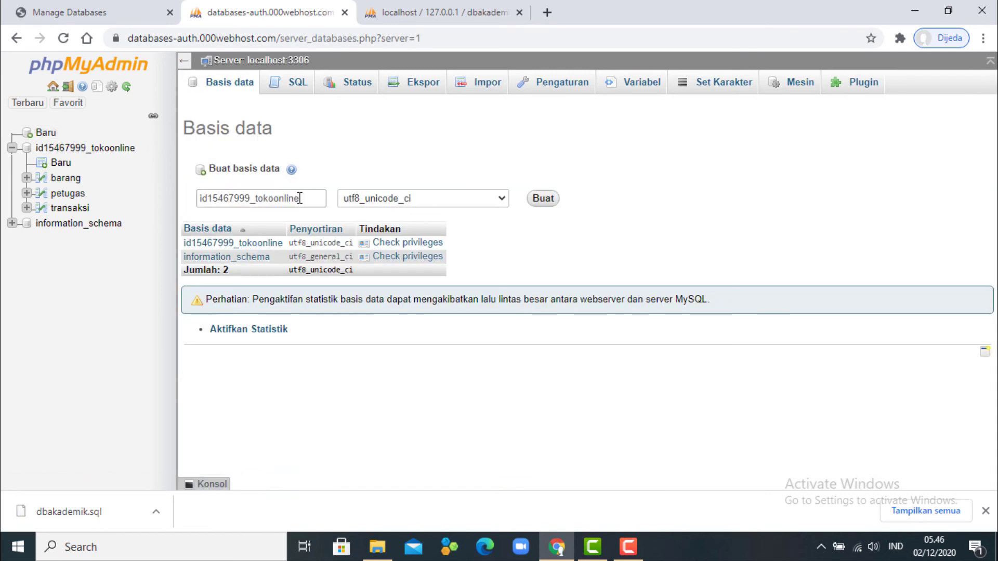
click(306, 198)
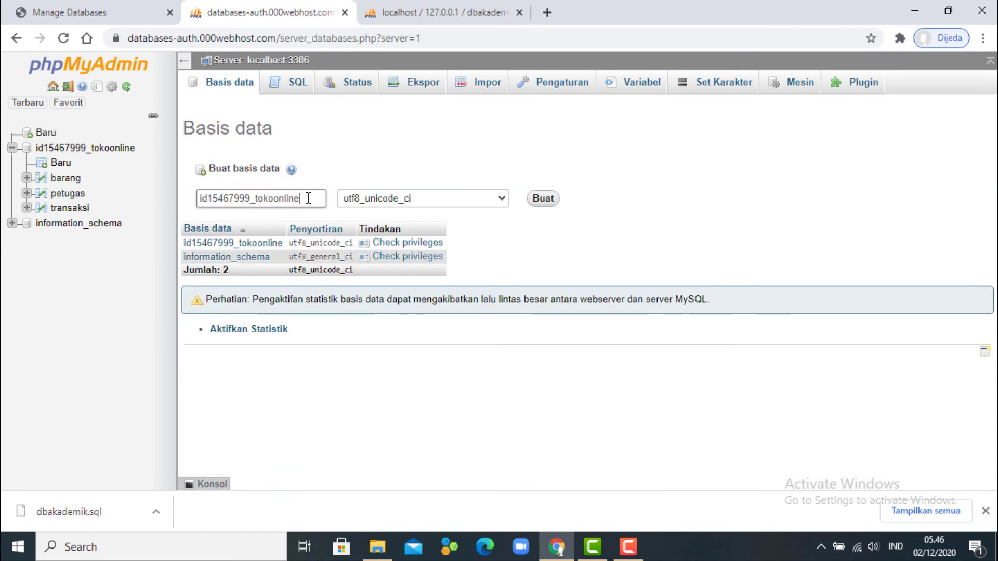
drag(308, 198, 257, 208)
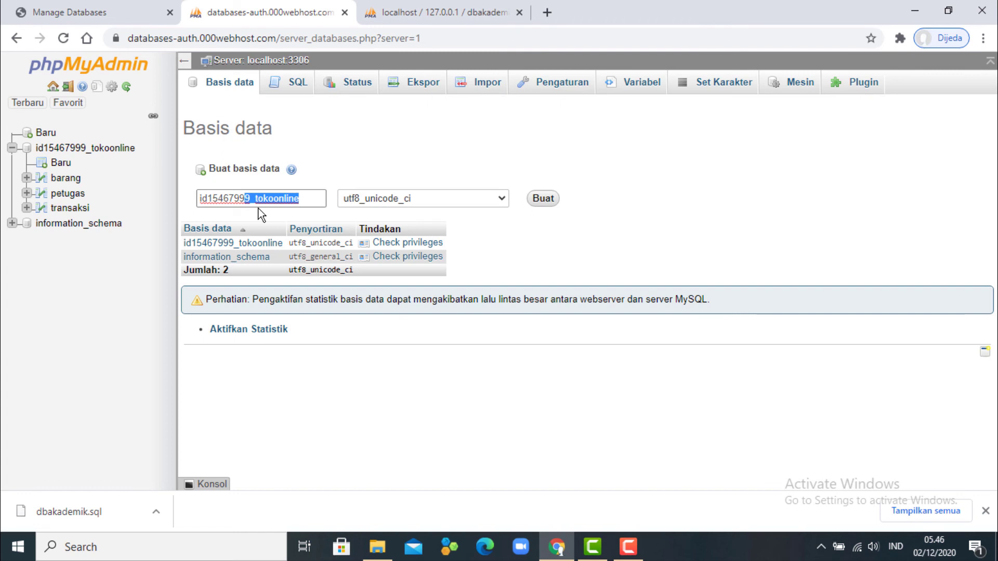
key(BackSpace)
text(_db)
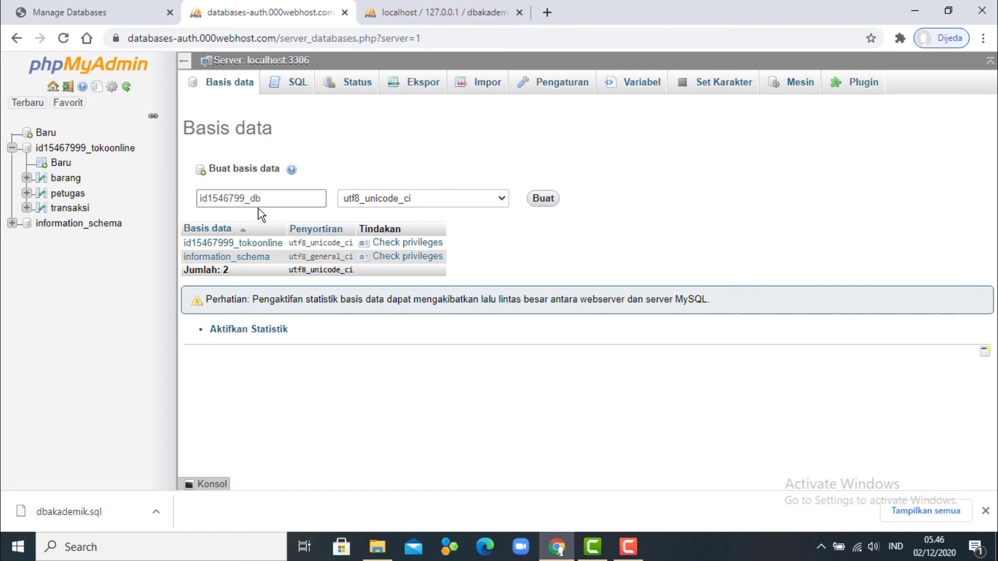
text(akademik)
click(546, 202)
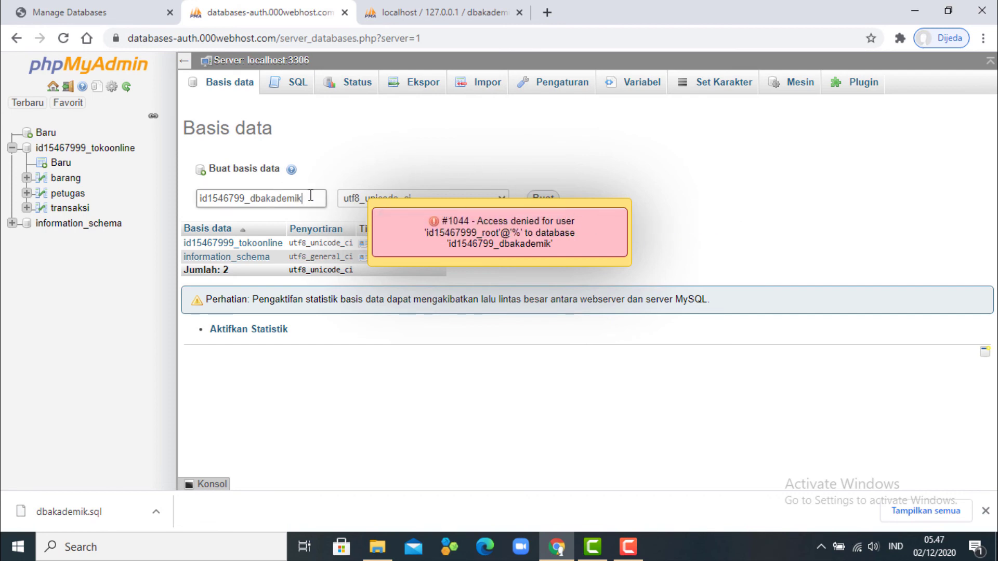
drag(311, 198, 190, 205)
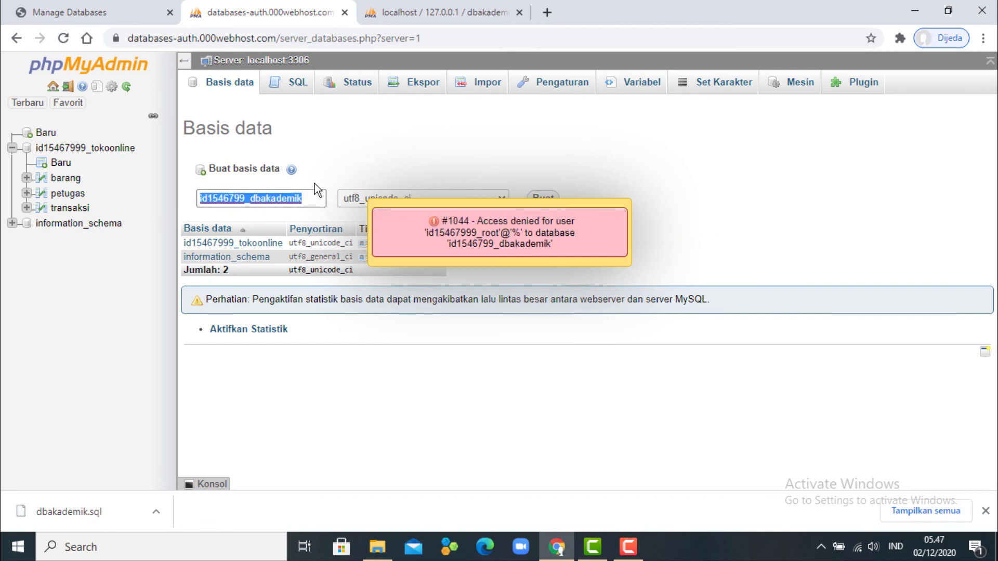
click(252, 61)
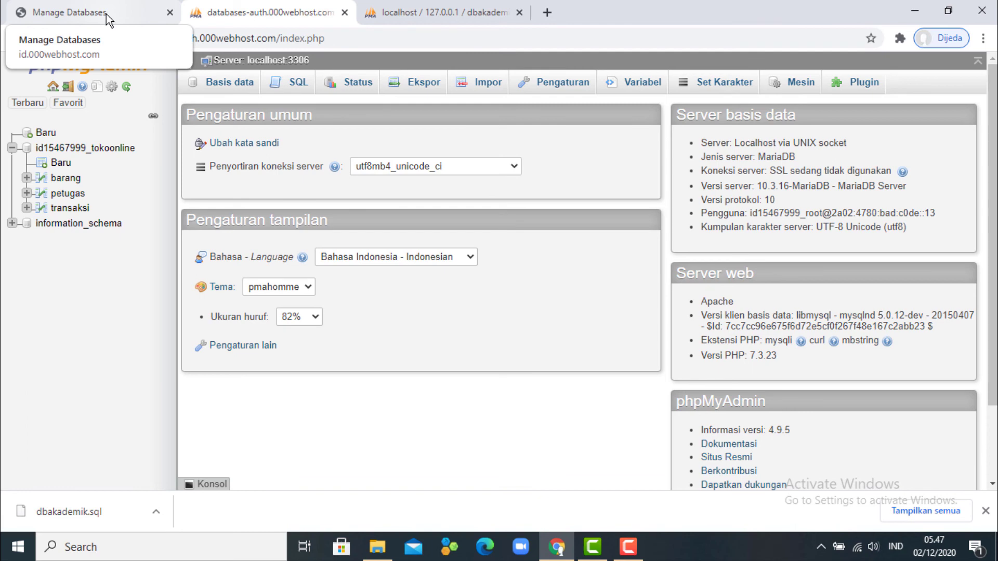
Start a new database in the 000webhost database manager with the name dbakademik and the username root.
click(106, 14)
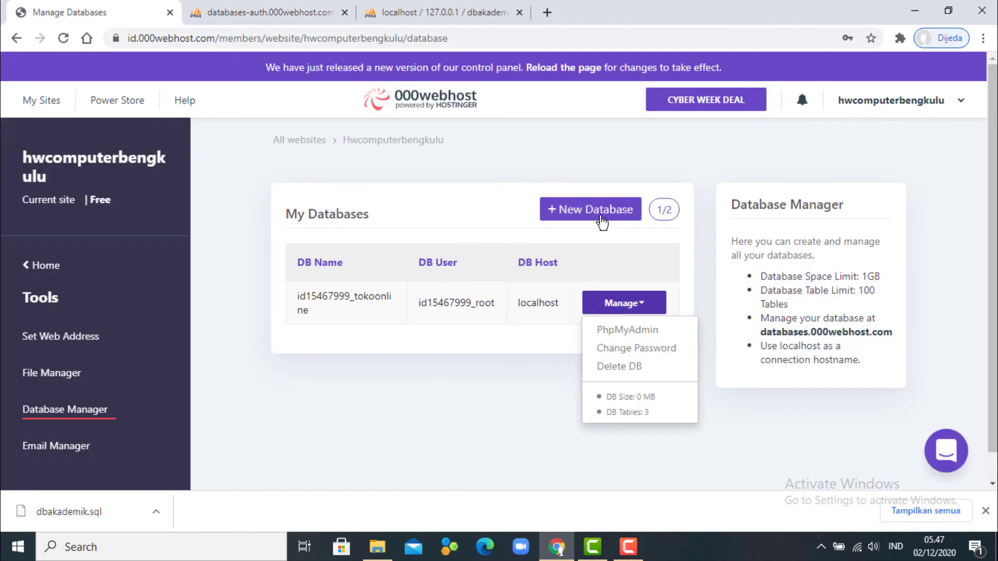
click(601, 221)
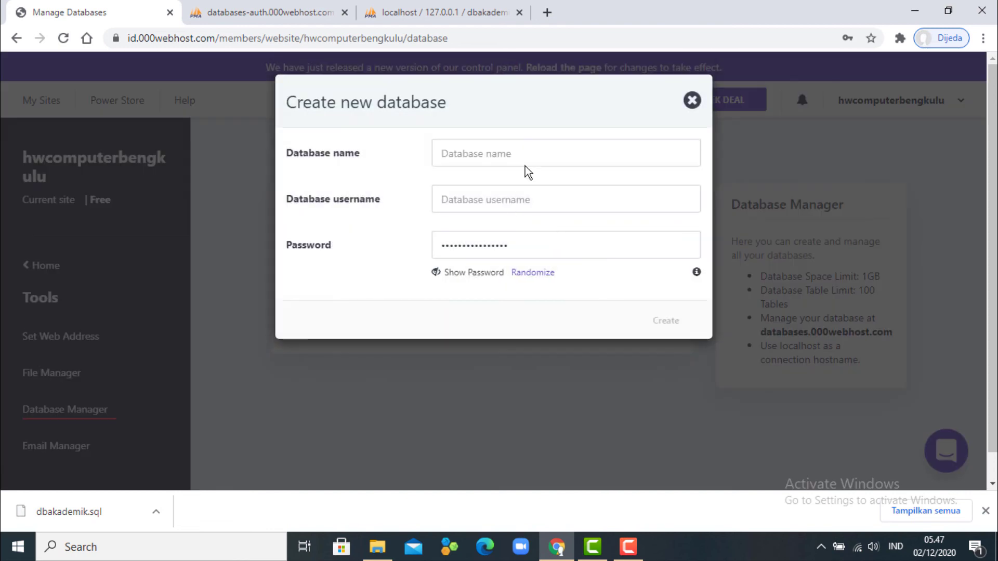
click(534, 156)
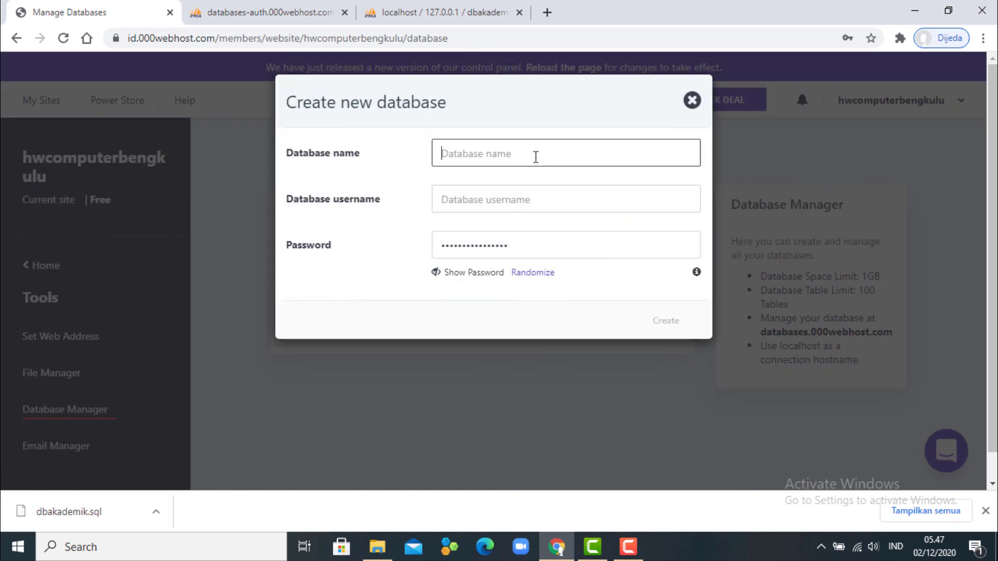
text(dbakad)
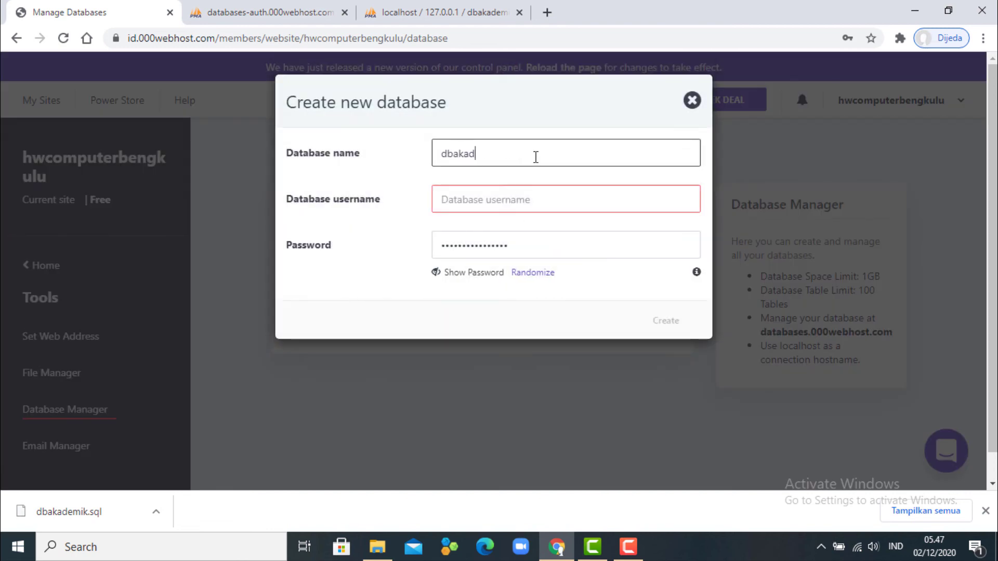
text(emik)
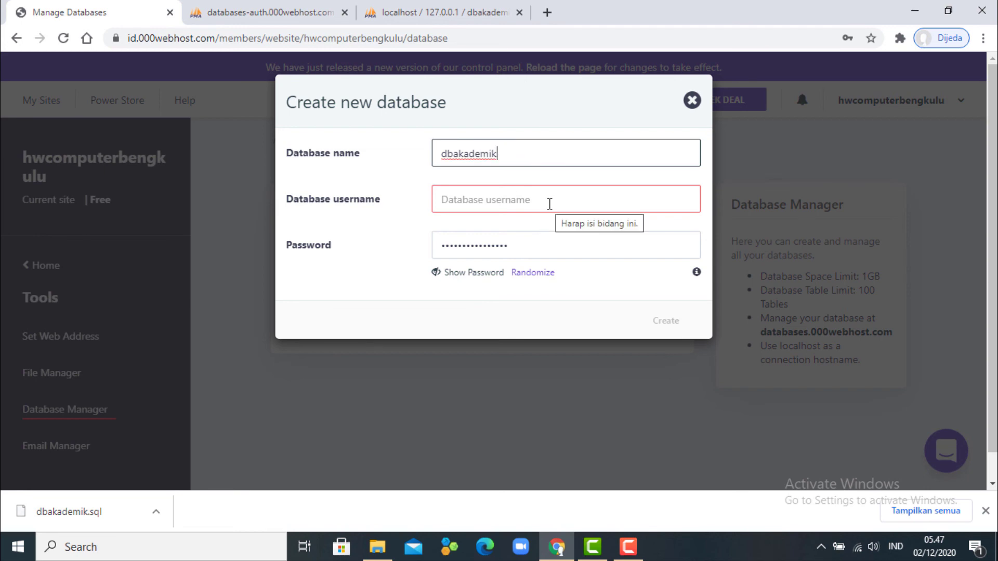
click(550, 204)
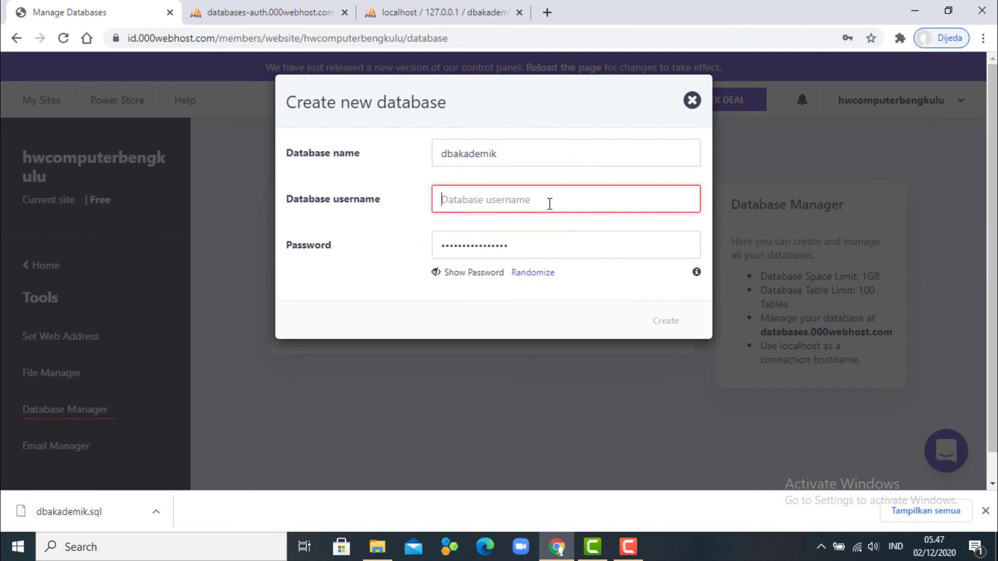
text(root)
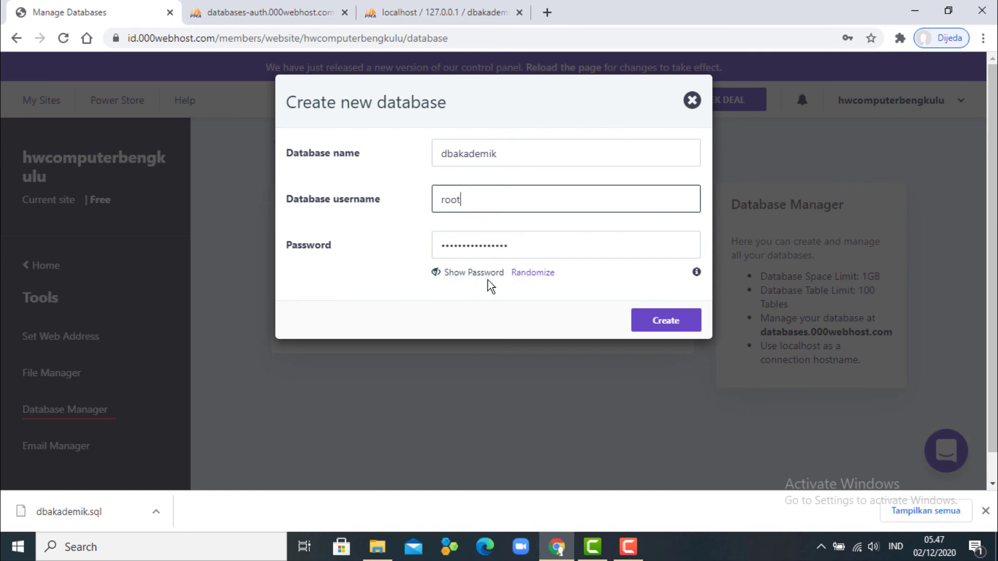
Check the generated password, hide it again, and create the new database.
click(474, 273)
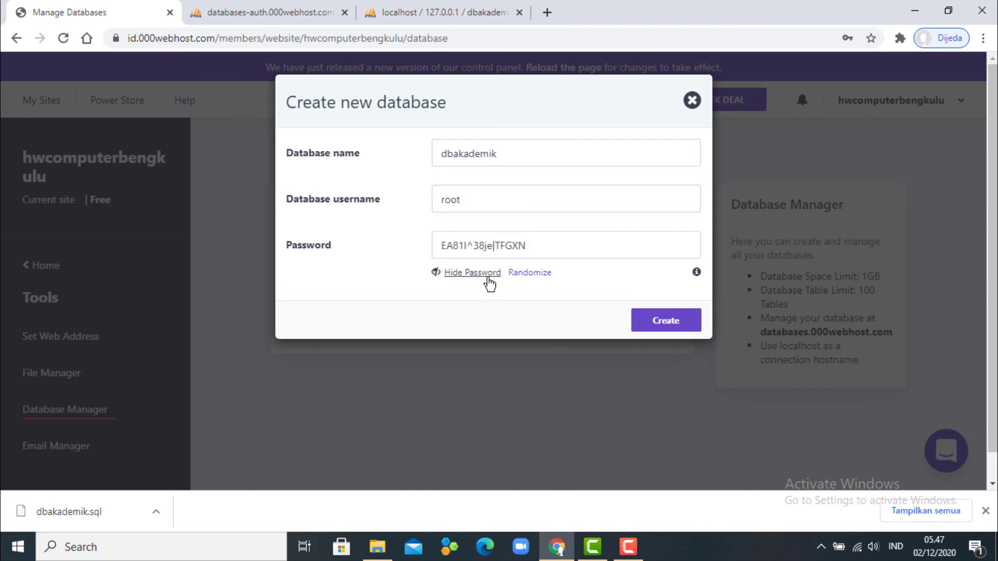
click(487, 276)
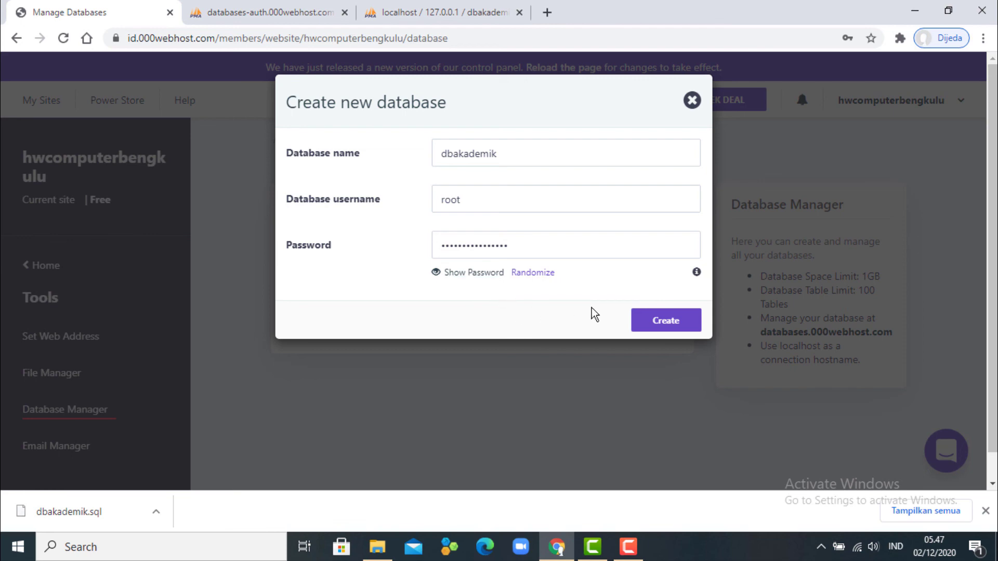
click(681, 326)
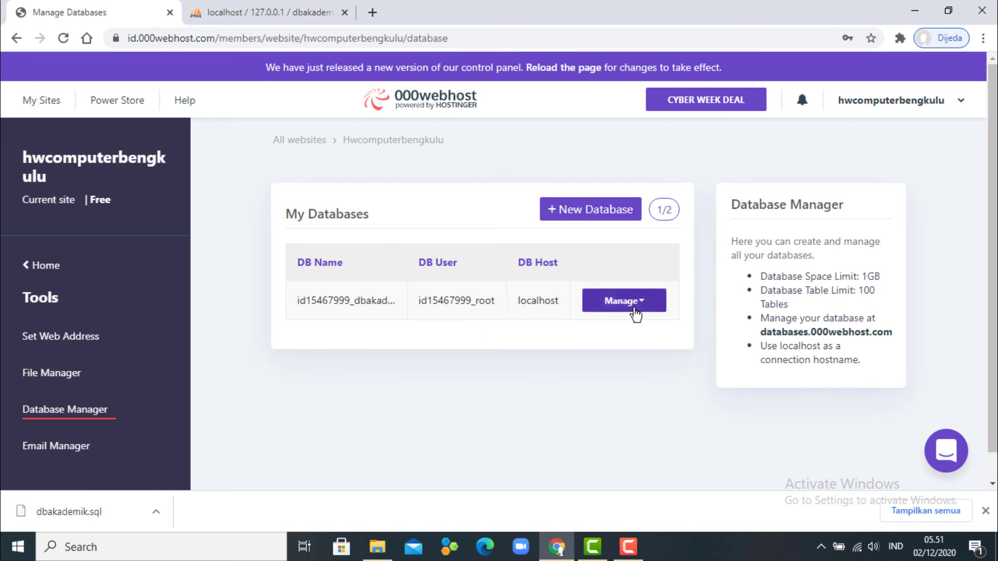
Open phpMyAdmin for the new 000webhost database and dismiss the browser's download bar.
click(637, 311)
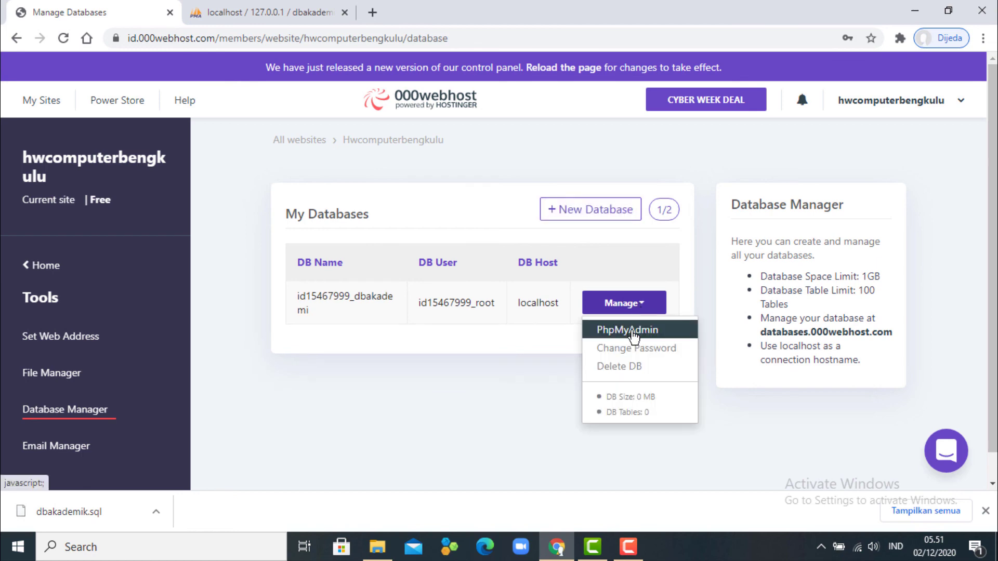
click(631, 332)
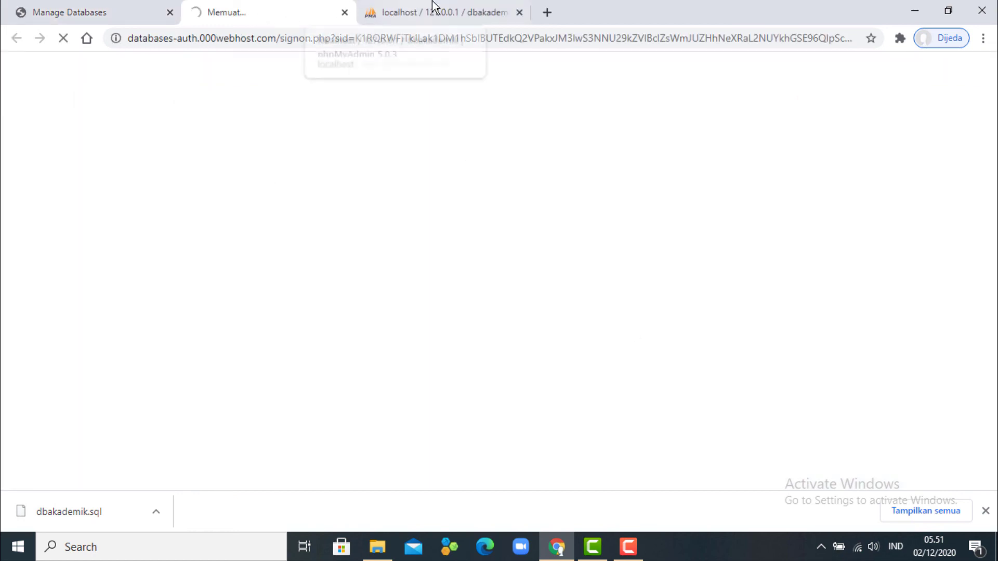
click(418, 15)
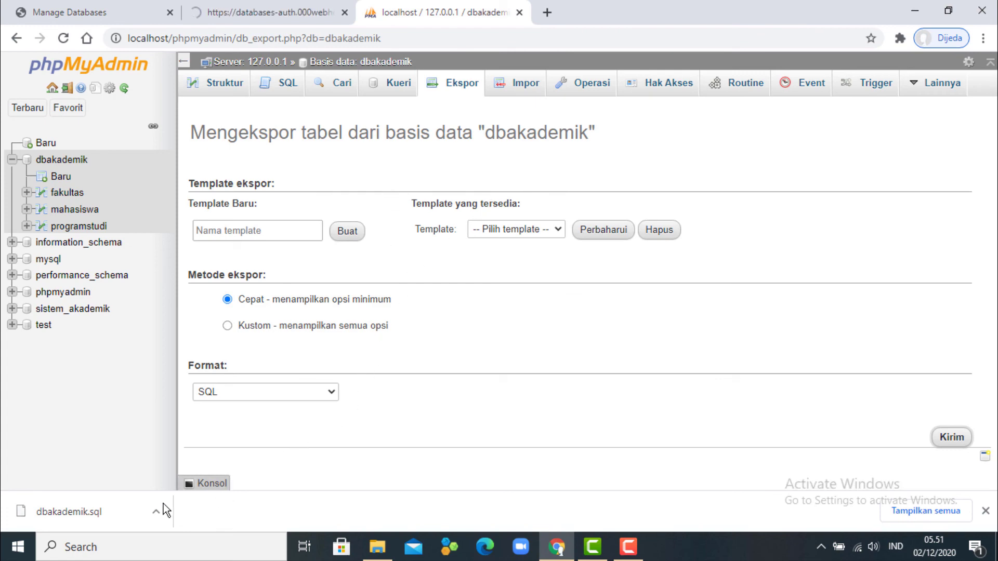
click(287, 18)
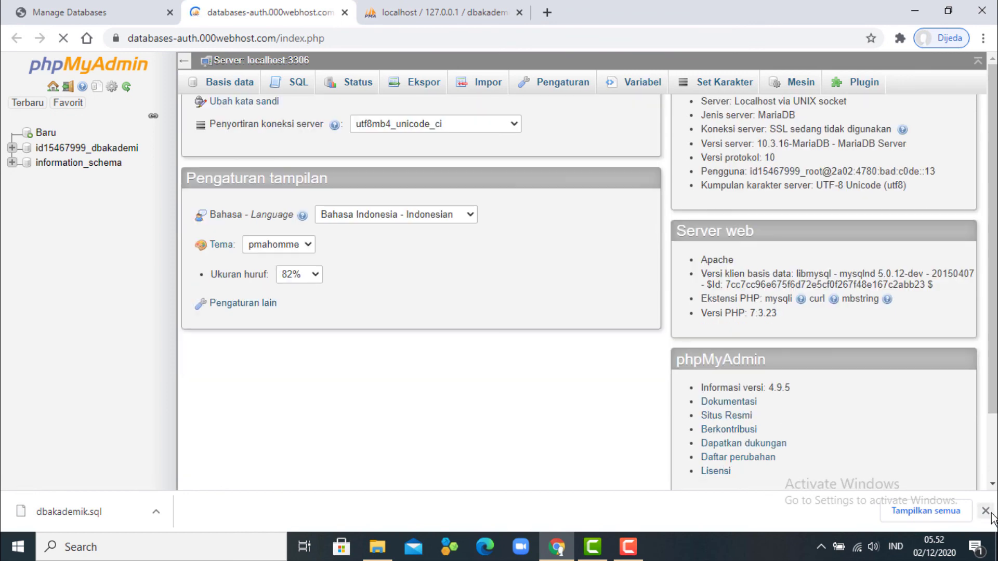
click(984, 512)
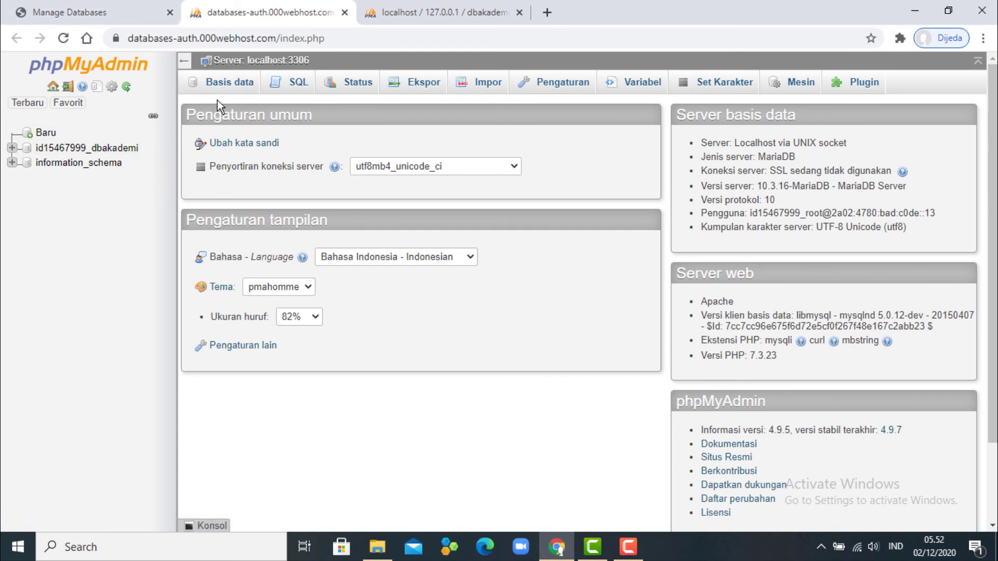
Open the import form for the hosted dbakademi database and choose dbakademik.sql from the Downloads folder as the file to import.
click(93, 151)
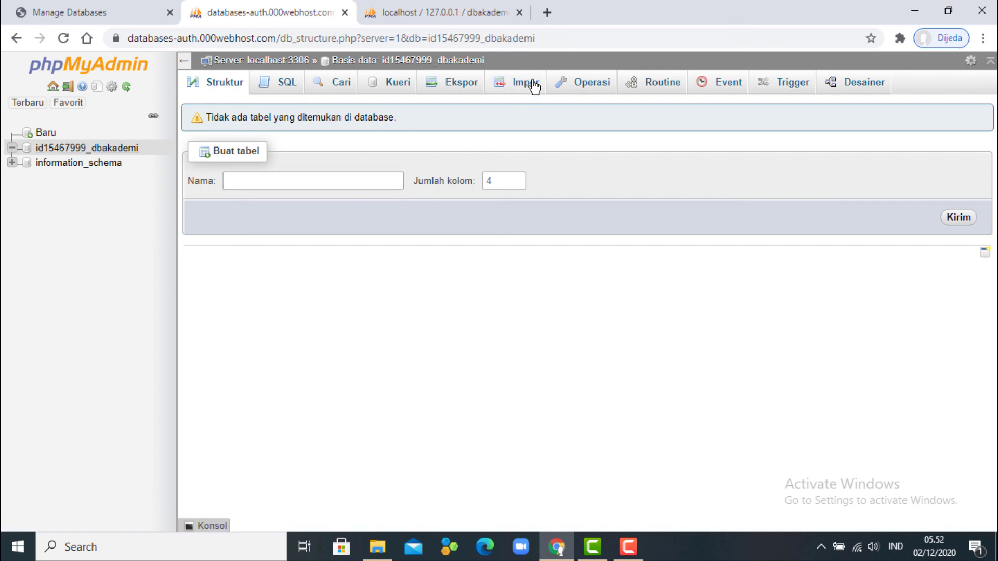
click(533, 86)
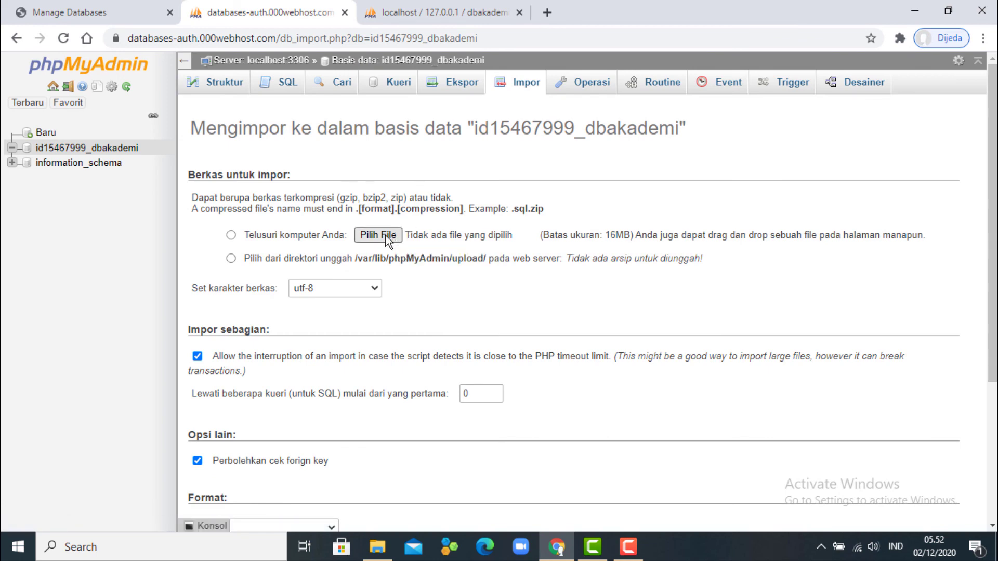
click(385, 235)
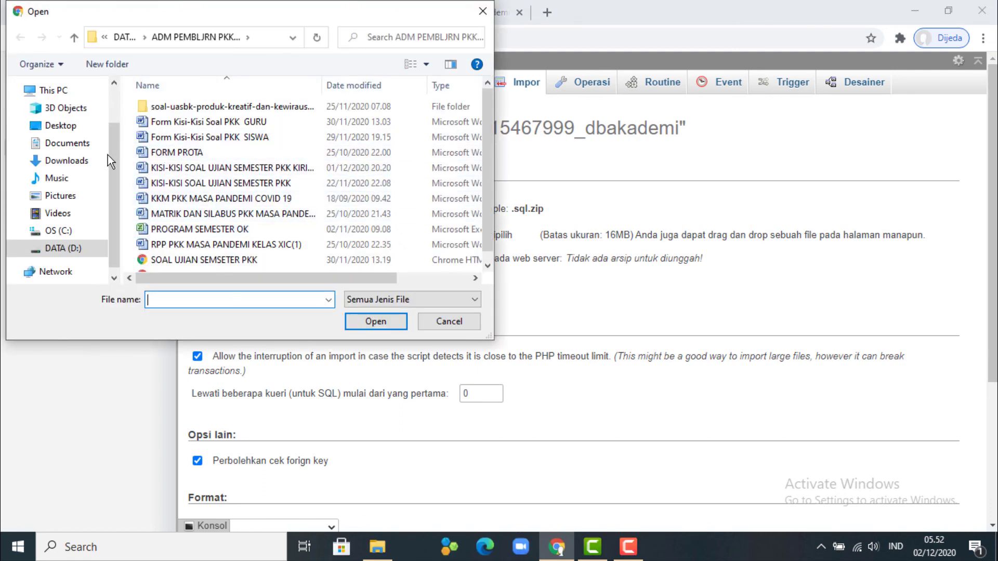
click(67, 160)
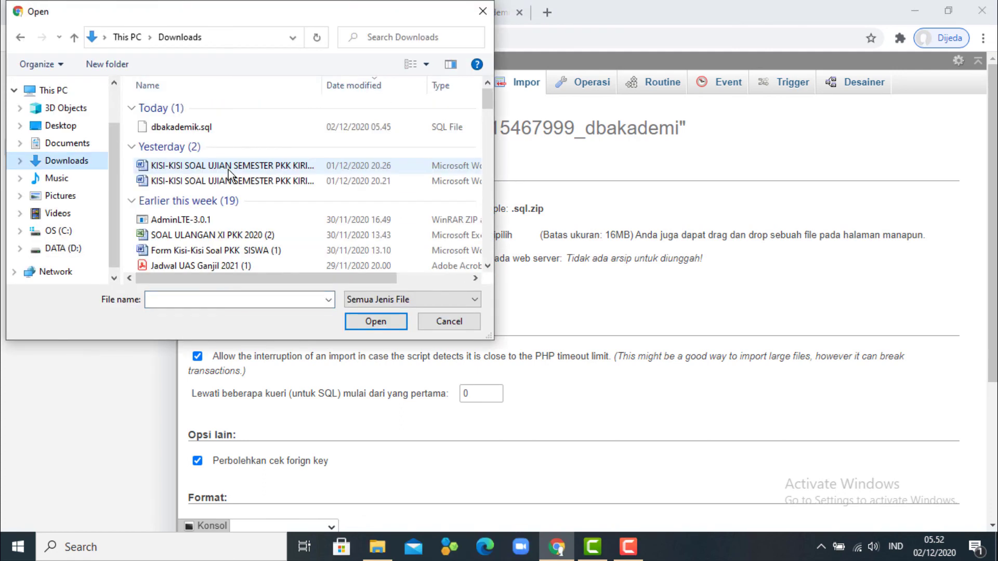
click(213, 127)
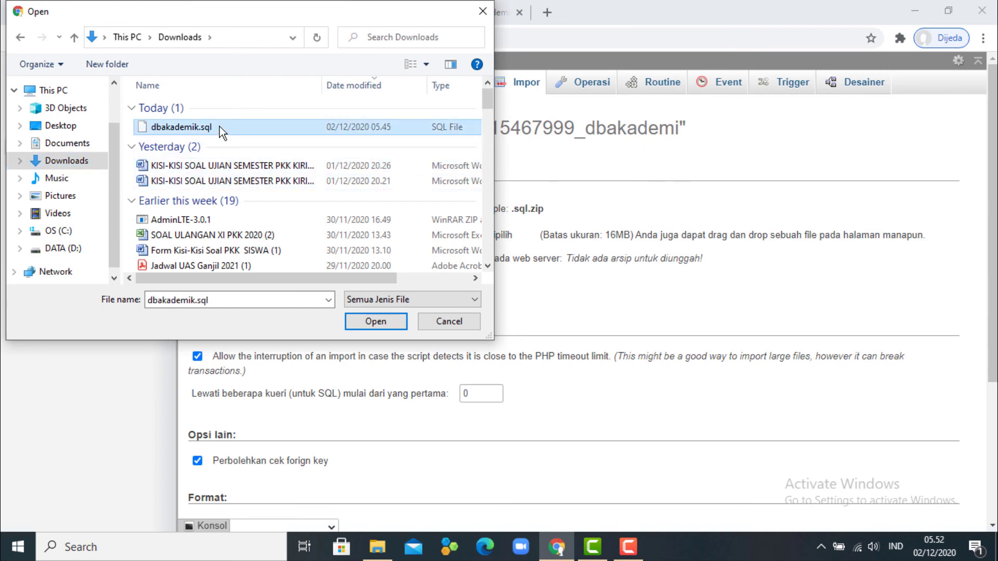
click(375, 322)
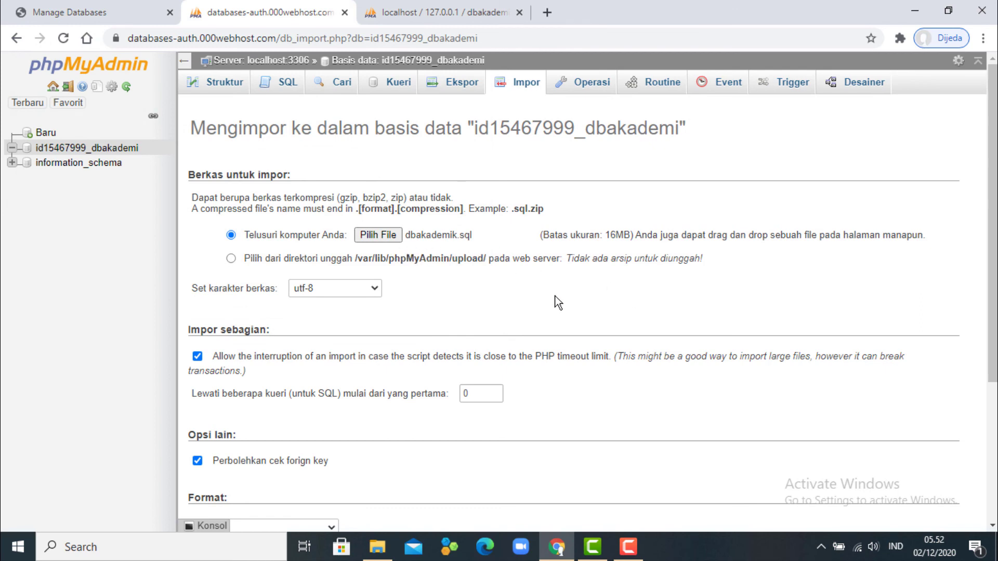
Run the import in SQL format with the default options and expand the hosted database to list its tables.
scroll(600, 300, down, 4)
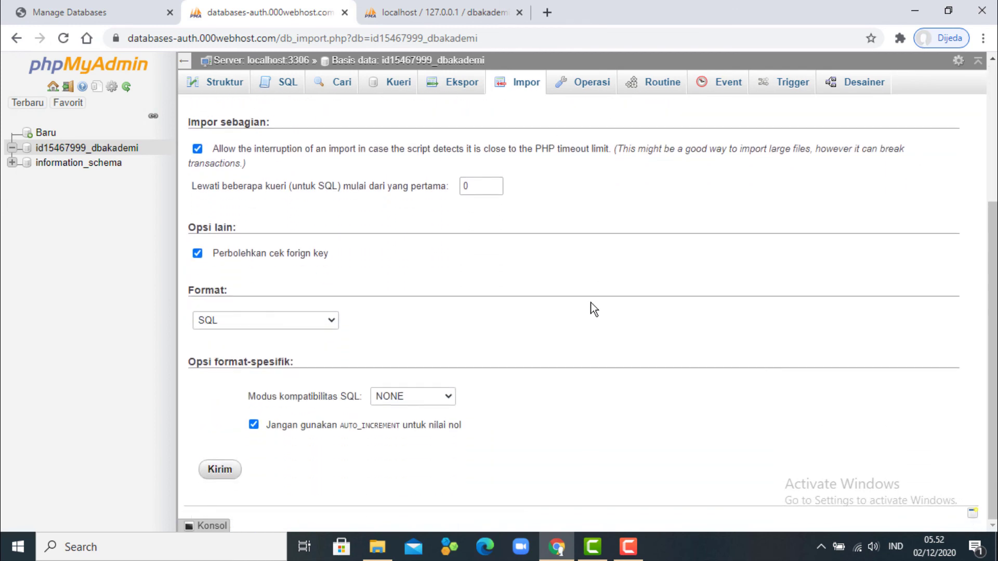
click(217, 474)
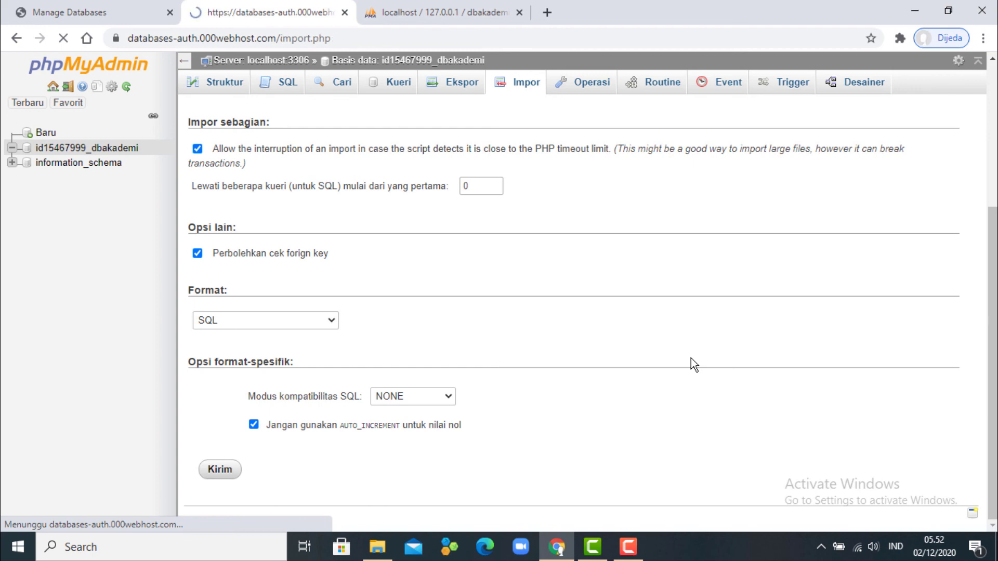
scroll(647, 242, down, 1)
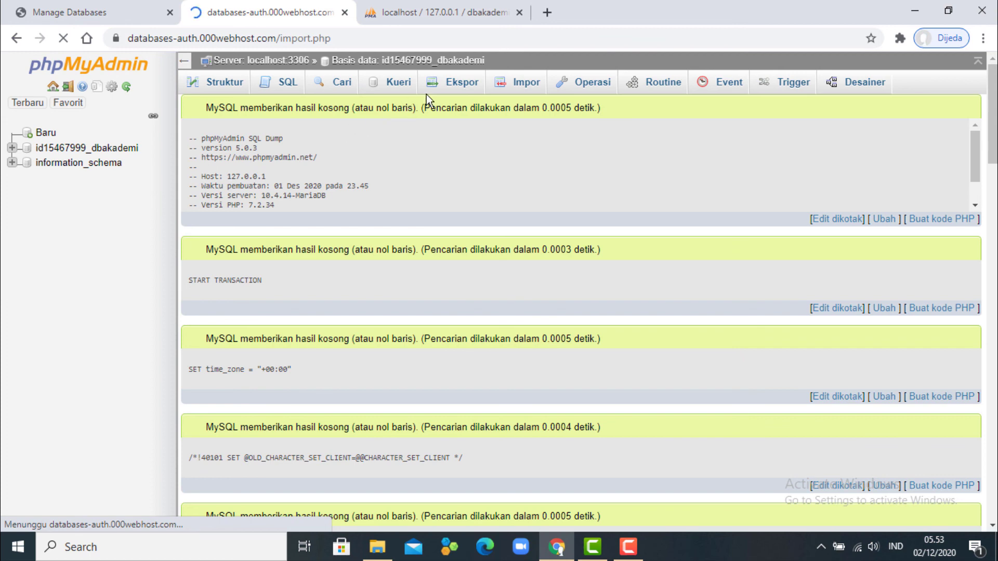
click(12, 148)
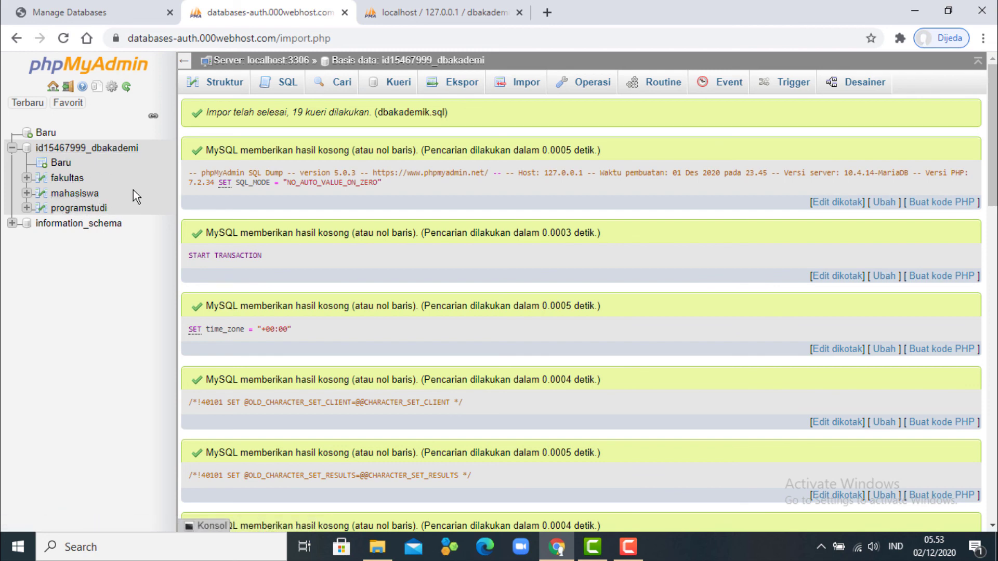
Compare the hosted database's tables with the local dbakademik database and review the 000webhost database list.
click(452, 13)
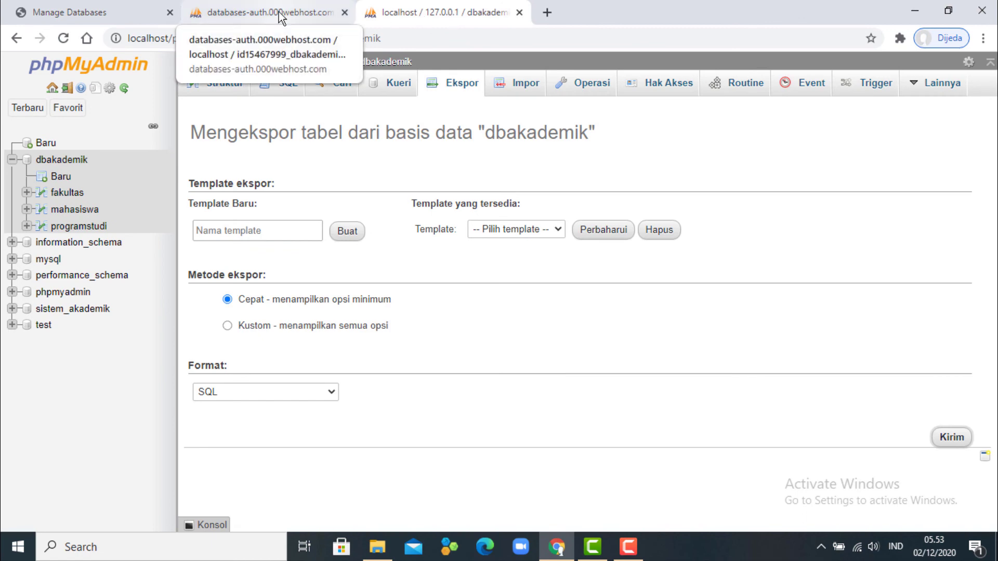
click(127, 11)
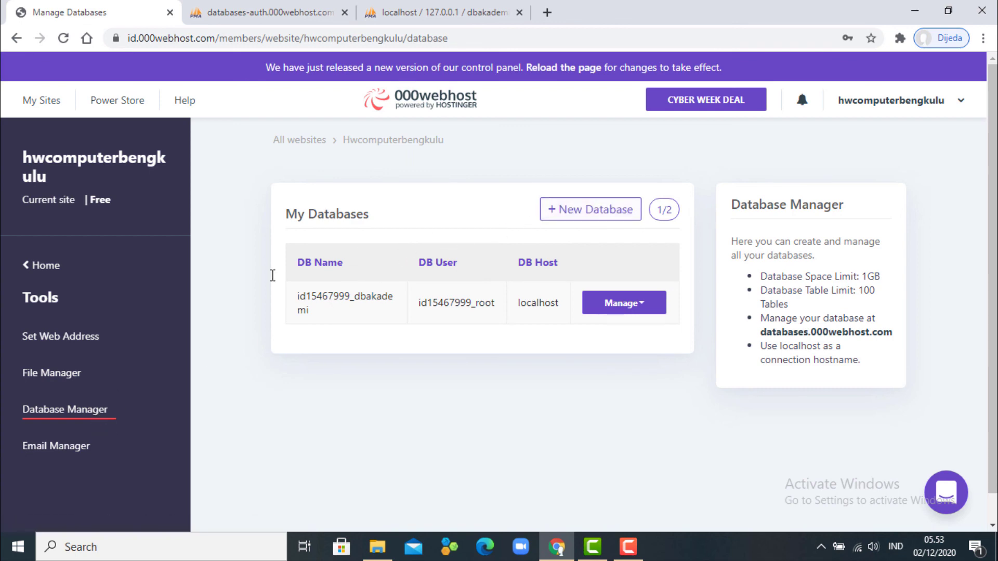
click(272, 13)
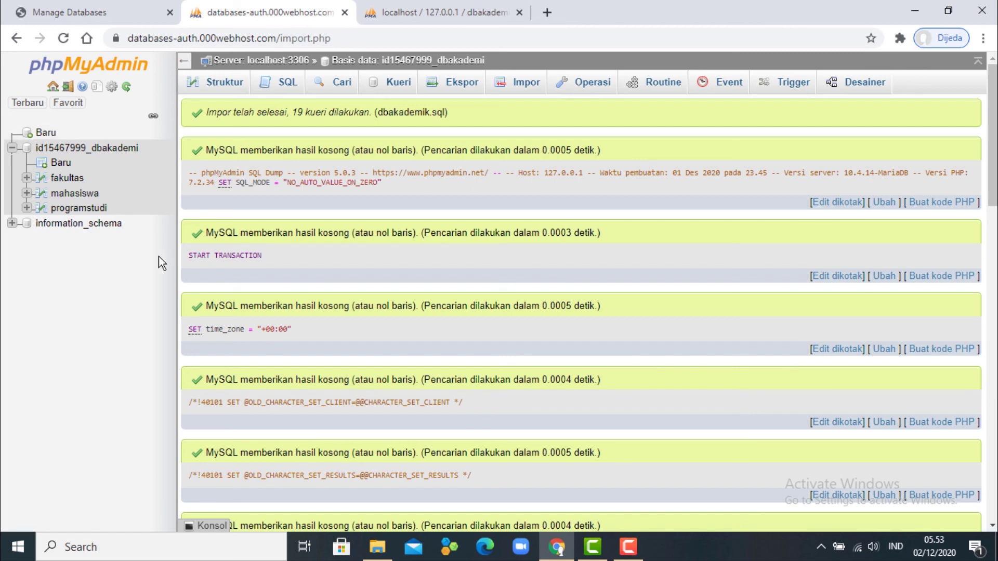
click(451, 11)
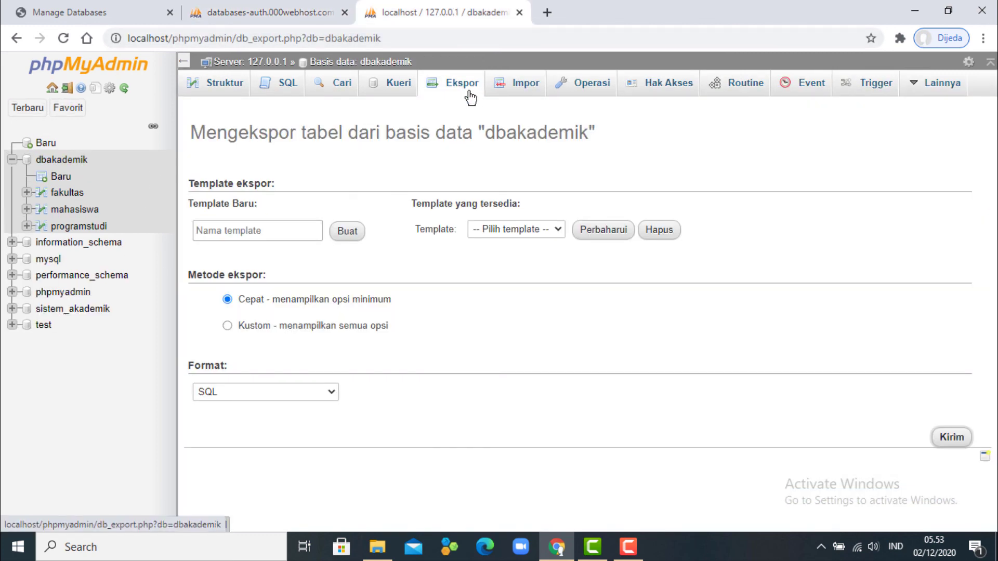
click(288, 15)
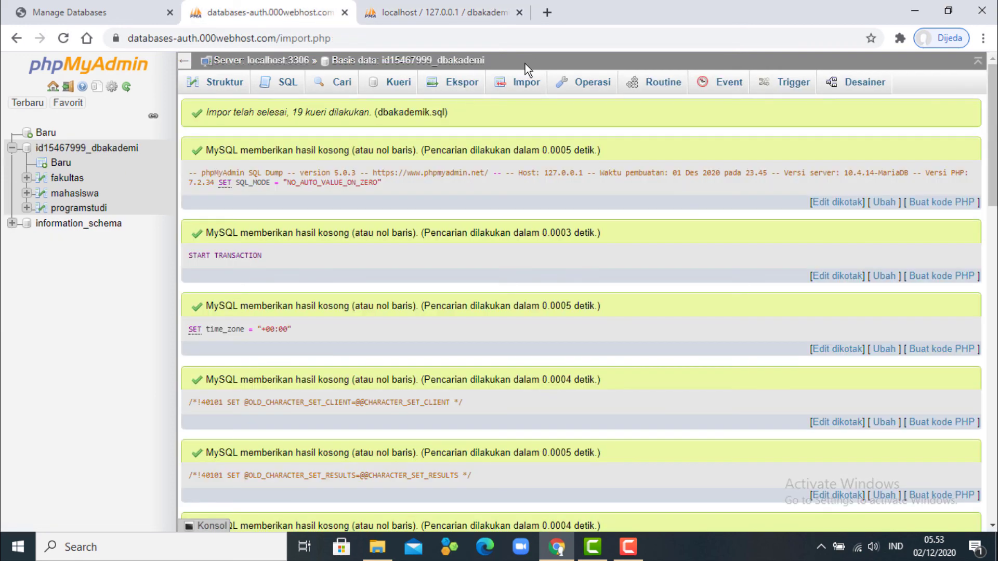